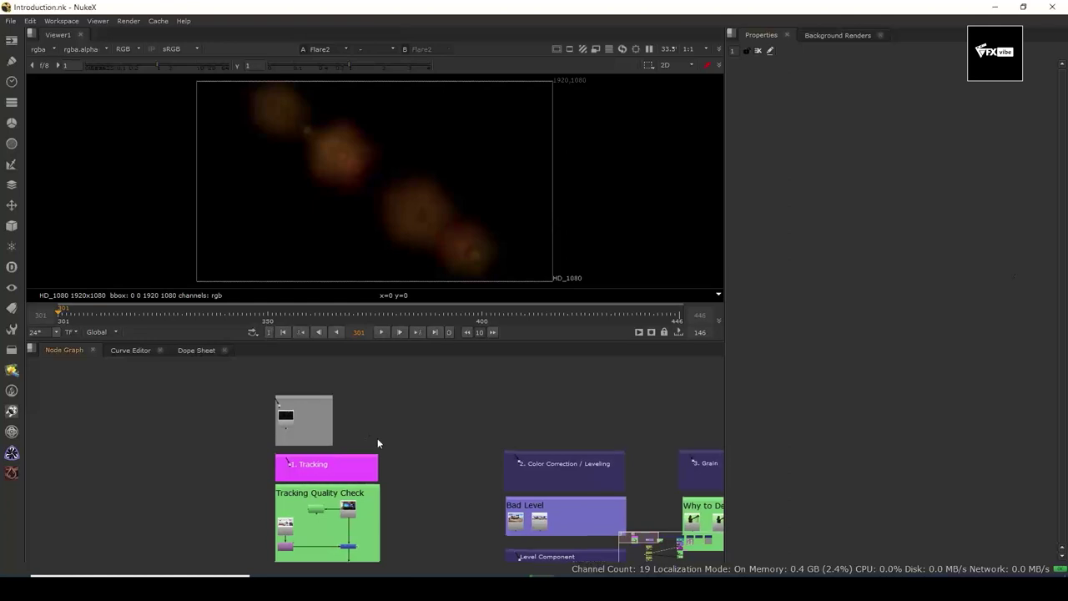
- Show the Compositing Fundamentals slide from the Read1 node in the maximized viewer and centre it for reading
{"action": "scroll", "coordinate": [276, 417], "scroll_direction": "up", "scroll_amount": 8}
{"action": "left_click", "coordinate": [333, 432]}
{"action": "key", "text": "1"}
{"action": "key", "text": "space"}
{"action": "scroll", "coordinate": [542, 326], "scroll_direction": "up", "scroll_amount": 4}
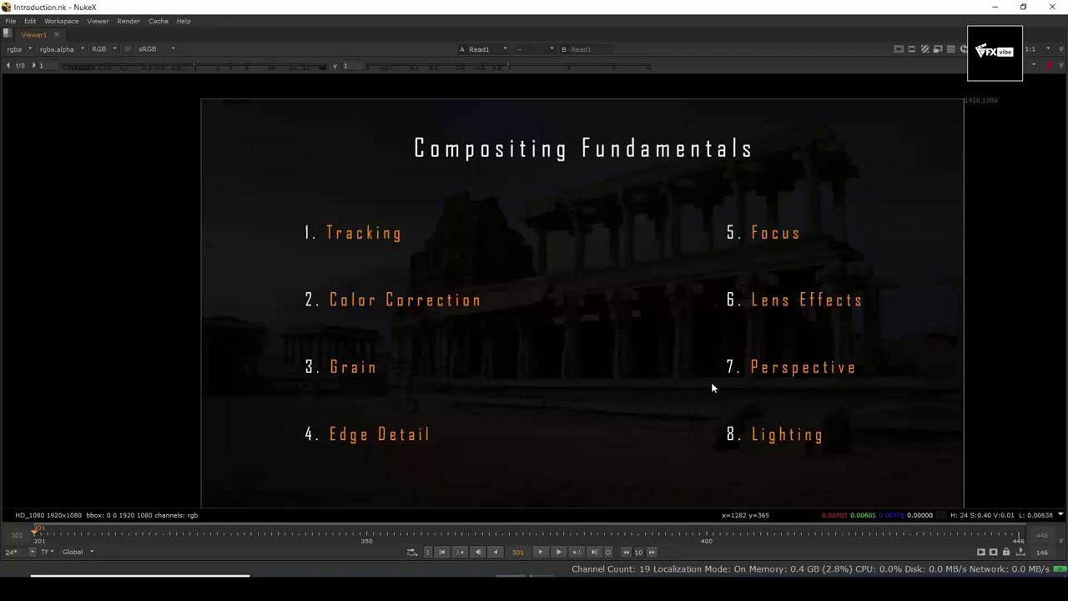
{"action": "left_click_drag", "start_coordinate": [615, 341], "coordinate": [574, 327]}
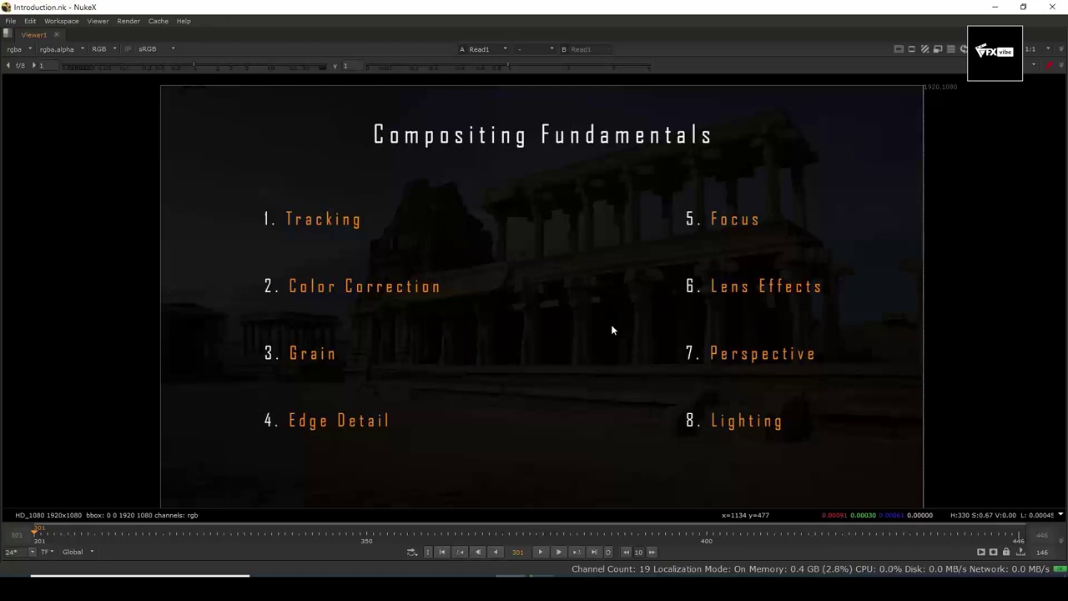
{"action": "mouse_move", "coordinate": [632, 357]}
{"action": "left_mouse_down"}
{"action": "mouse_move", "coordinate": [636, 344]}
{"action": "mouse_move", "coordinate": [626, 354]}
{"action": "left_mouse_up"}
- Restore the full workspace layout and view the dot node of the "1. Tracking" section in the viewer
{"action": "key", "text": "space"}
{"action": "left_click_drag", "start_coordinate": [447, 436], "coordinate": [466, 404]}
{"action": "scroll", "coordinate": [476, 431], "scroll_direction": "down", "scroll_amount": 6}
{"action": "scroll", "coordinate": [493, 491], "scroll_direction": "up", "scroll_amount": 8}
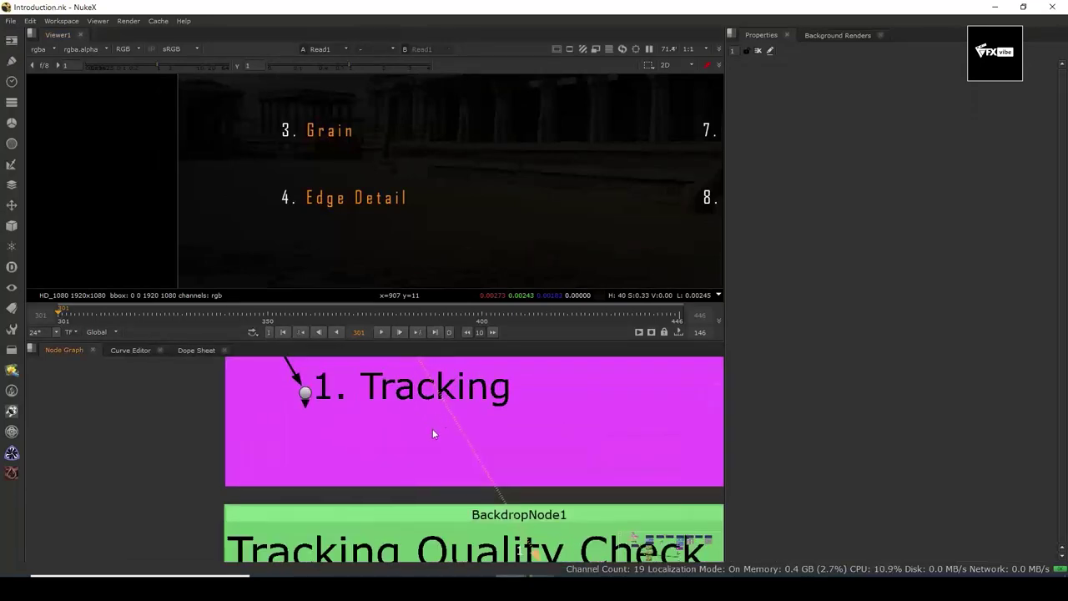
{"action": "key", "text": "1"}
{"action": "key", "text": "f"}
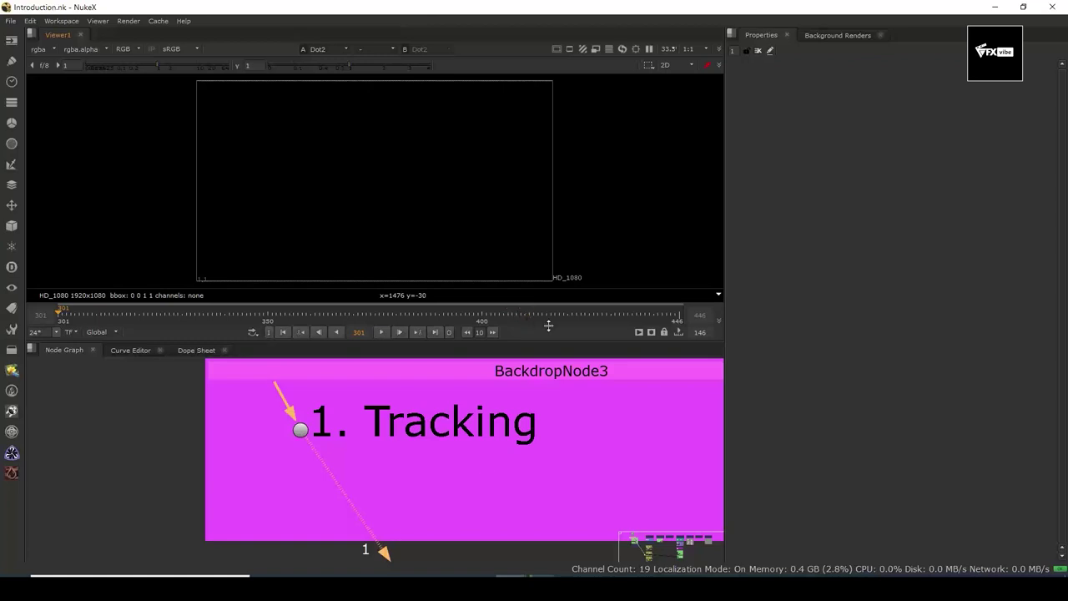
- Display the Read4 footage plate from the Tracking Quality Check group in the viewer
{"action": "scroll", "coordinate": [477, 455], "scroll_direction": "down", "scroll_amount": 5}
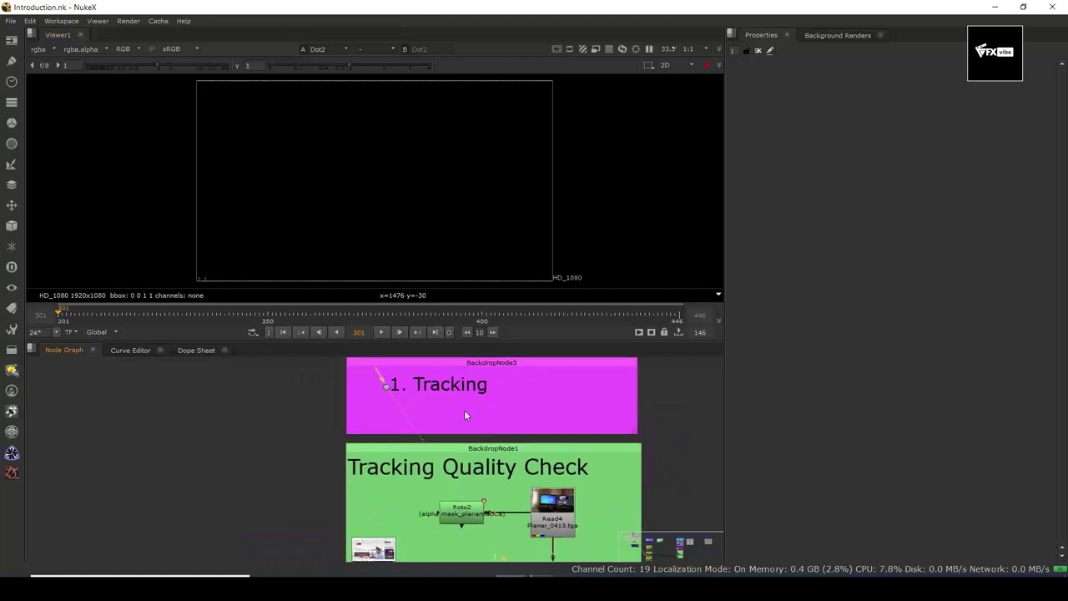
{"action": "left_click_drag", "start_coordinate": [509, 479], "coordinate": [496, 421]}
{"action": "left_click_drag", "start_coordinate": [551, 469], "coordinate": [535, 455]}
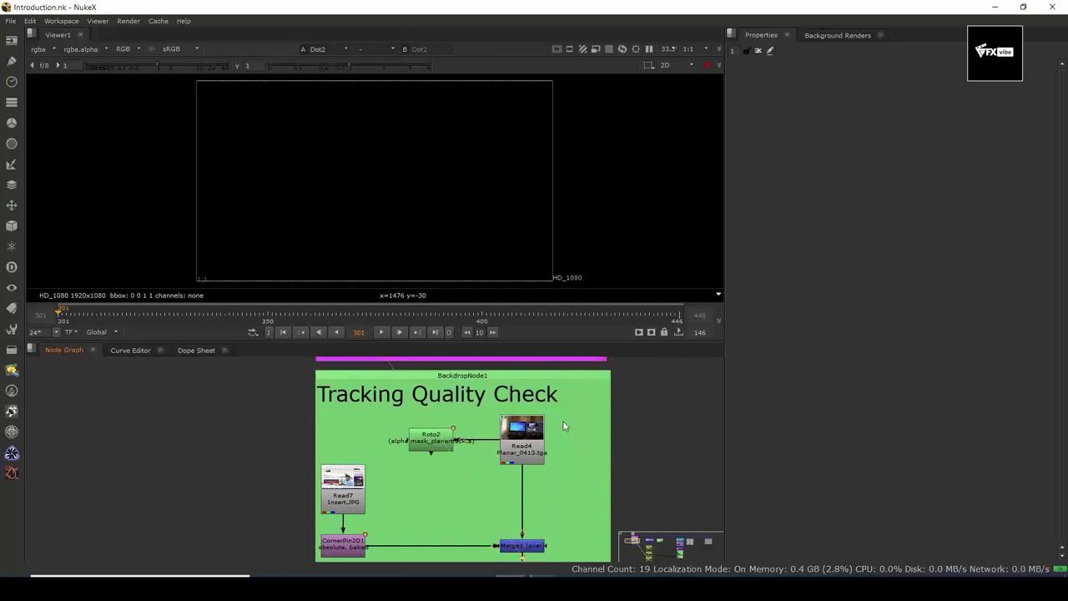
{"action": "left_click", "coordinate": [517, 444]}
{"action": "key", "text": "1"}
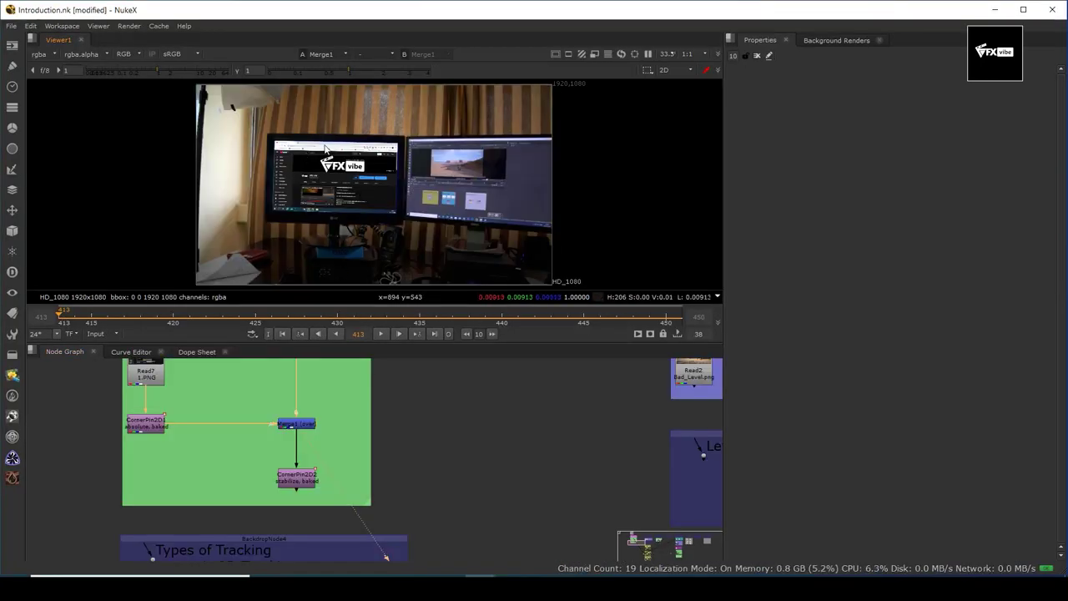
- Play the Merge1 screen-replacement composite in the maximized viewer, stop playback and restore the workspace layout
{"action": "left_click", "coordinate": [382, 336]}
{"action": "key", "text": "space"}
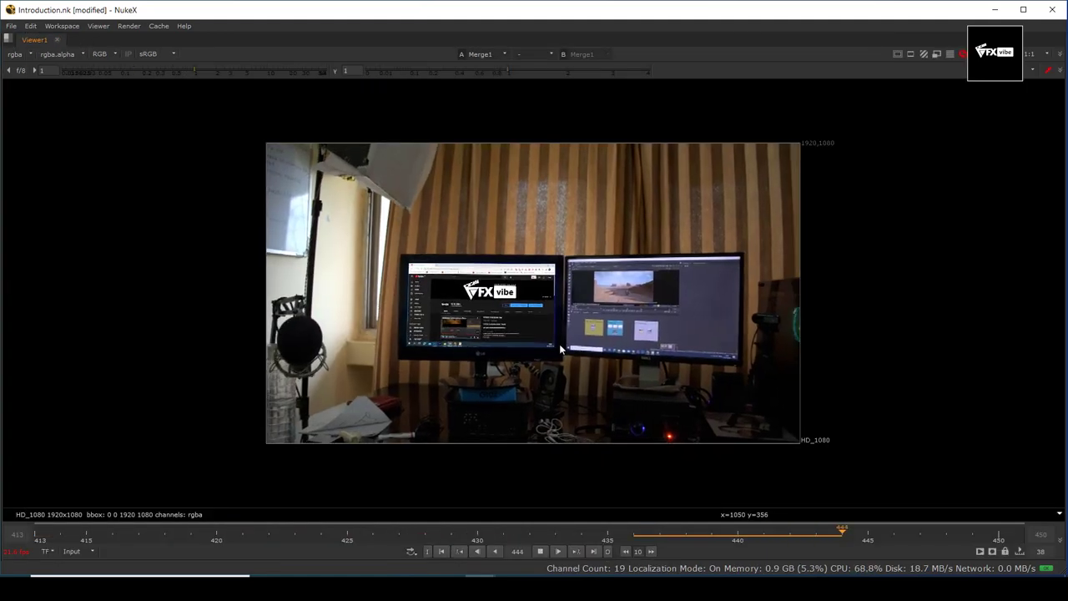
{"action": "scroll", "coordinate": [559, 344], "scroll_direction": "up", "scroll_amount": 2}
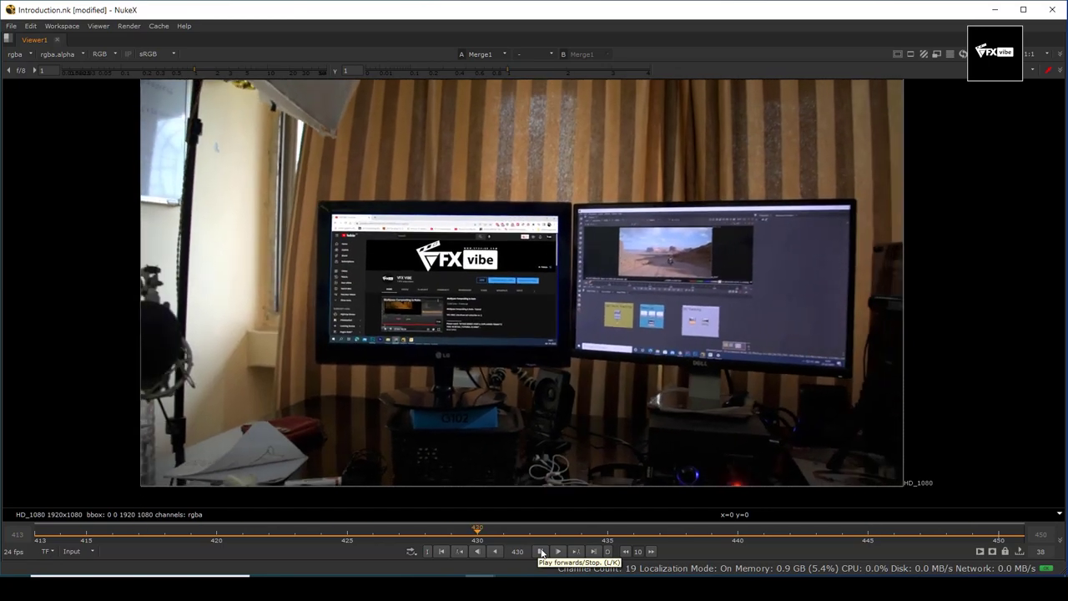
{"action": "left_click", "coordinate": [541, 551]}
{"action": "key", "text": "space"}
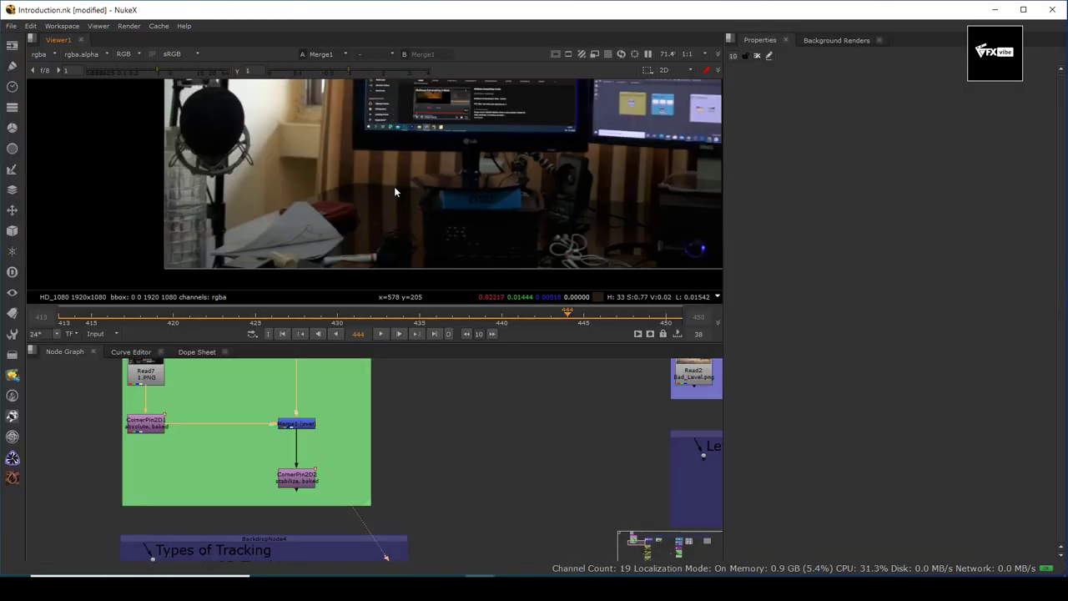
- View the original Read4 plate with the whole frame fitted, and play the shot briefly for comparison
{"action": "key", "text": "f"}
{"action": "left_click_drag", "start_coordinate": [314, 360], "coordinate": [372, 433]}
{"action": "left_click", "coordinate": [362, 420]}
{"action": "key", "text": "1"}
{"action": "left_click_drag", "start_coordinate": [383, 240], "coordinate": [398, 249]}
{"action": "left_click", "coordinate": [381, 333]}
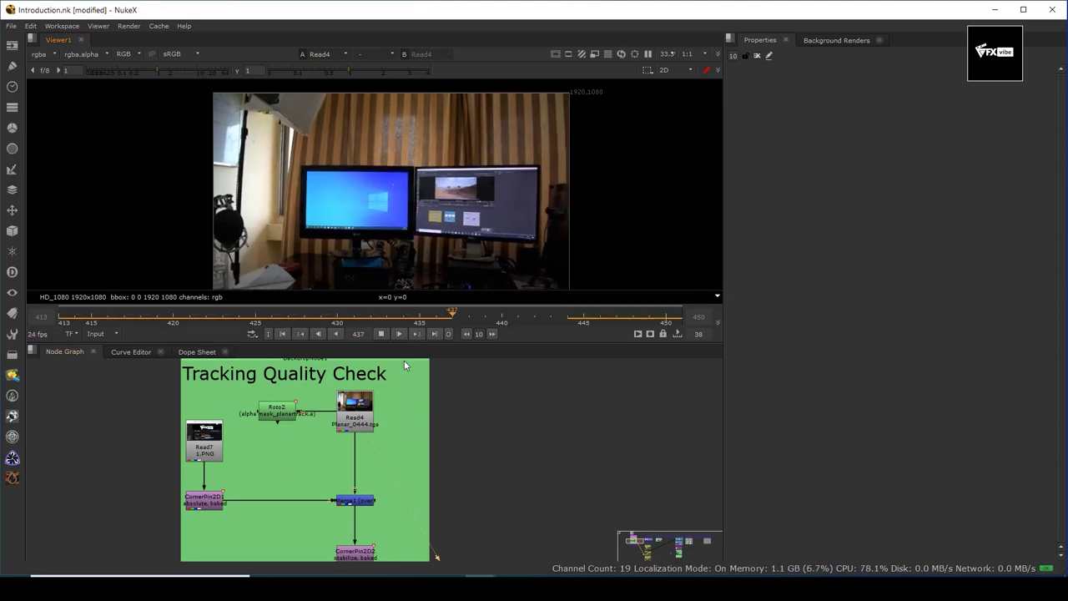
{"action": "left_click", "coordinate": [382, 333]}
- Open the Roto2 node's properties, view its output and play its planar-tracked shape around the monitor
{"action": "scroll", "coordinate": [400, 425], "scroll_direction": "up", "scroll_amount": 2}
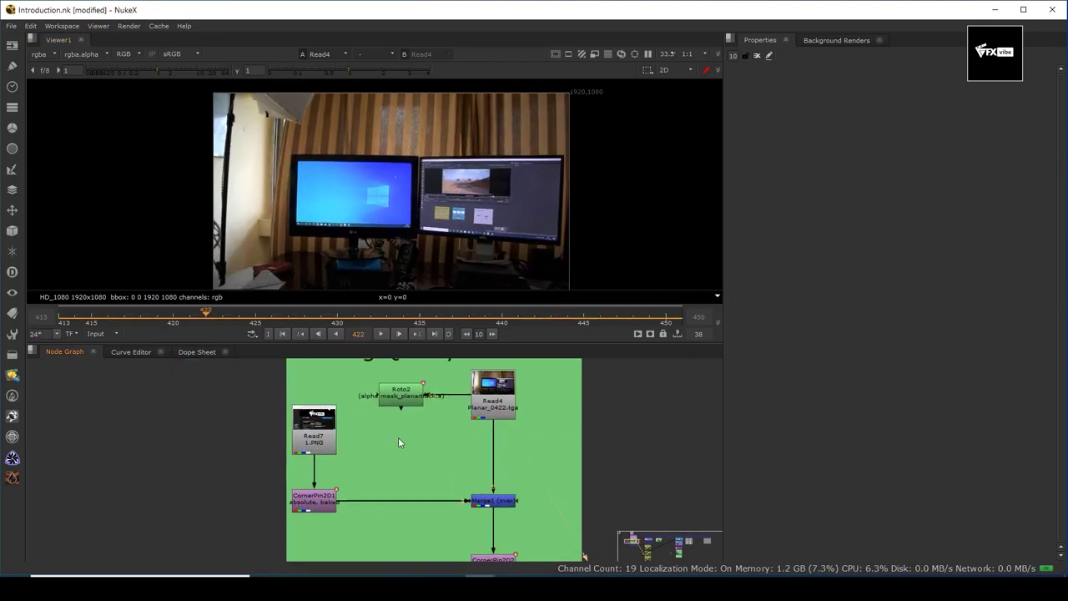
{"action": "left_click_drag", "start_coordinate": [398, 437], "coordinate": [389, 458]}
{"action": "double_click", "coordinate": [392, 414]}
{"action": "key", "text": "1"}
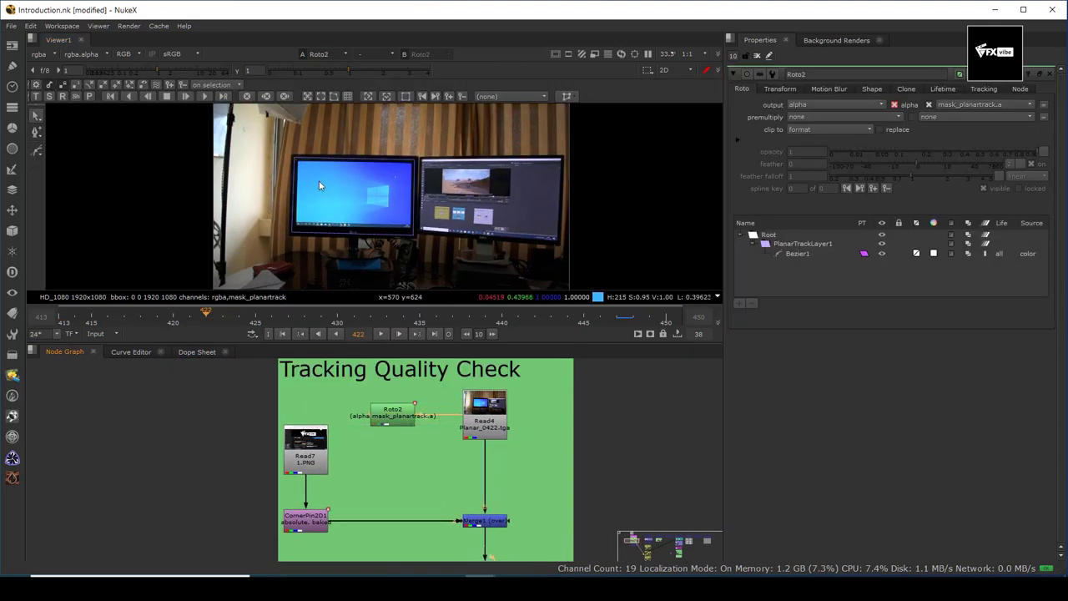
{"action": "left_click", "coordinate": [381, 333]}
{"action": "left_click", "coordinate": [381, 332]}
- View the Read7 insert image, followed by its corner-pinned result from the CornerPin2D1 node
{"action": "left_click_drag", "start_coordinate": [379, 460], "coordinate": [410, 388]}
{"action": "left_click", "coordinate": [423, 417]}
{"action": "scroll", "coordinate": [341, 453], "scroll_direction": "up", "scroll_amount": 1}
{"action": "scroll", "coordinate": [316, 476], "scroll_direction": "up", "scroll_amount": 2}
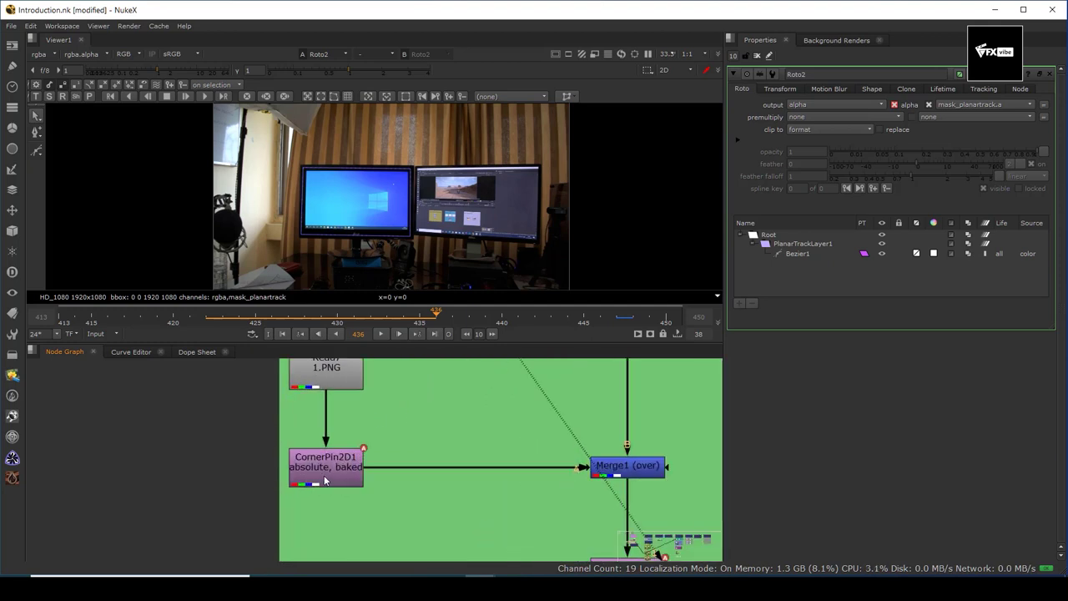
{"action": "left_click", "coordinate": [331, 409]}
{"action": "key", "text": "1"}
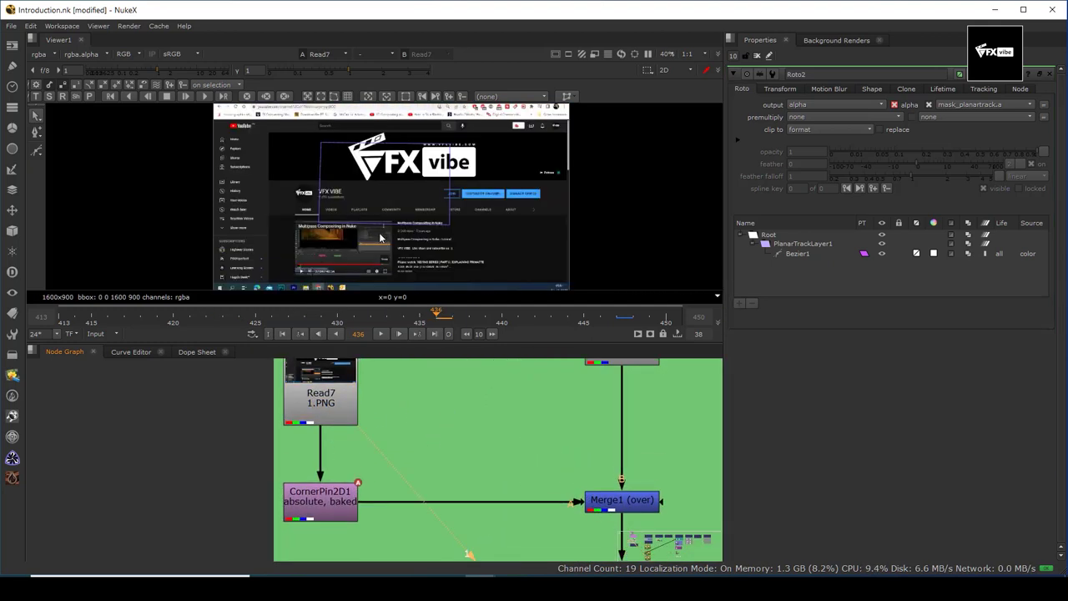
{"action": "left_click", "coordinate": [303, 501]}
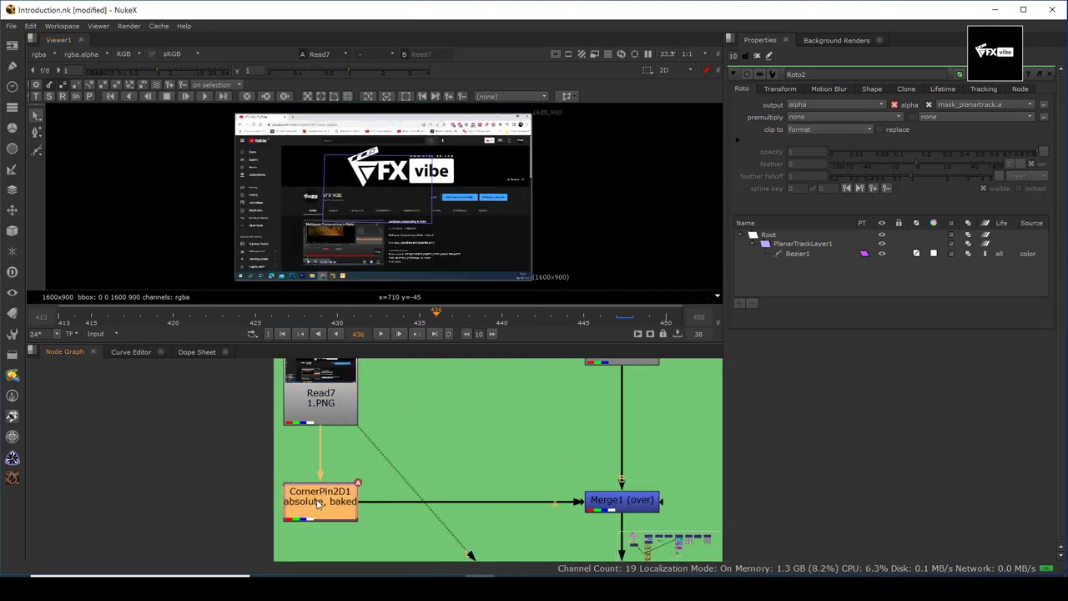
{"action": "key", "text": "1"}
{"action": "scroll", "coordinate": [325, 517], "scroll_direction": "up", "scroll_amount": 3}
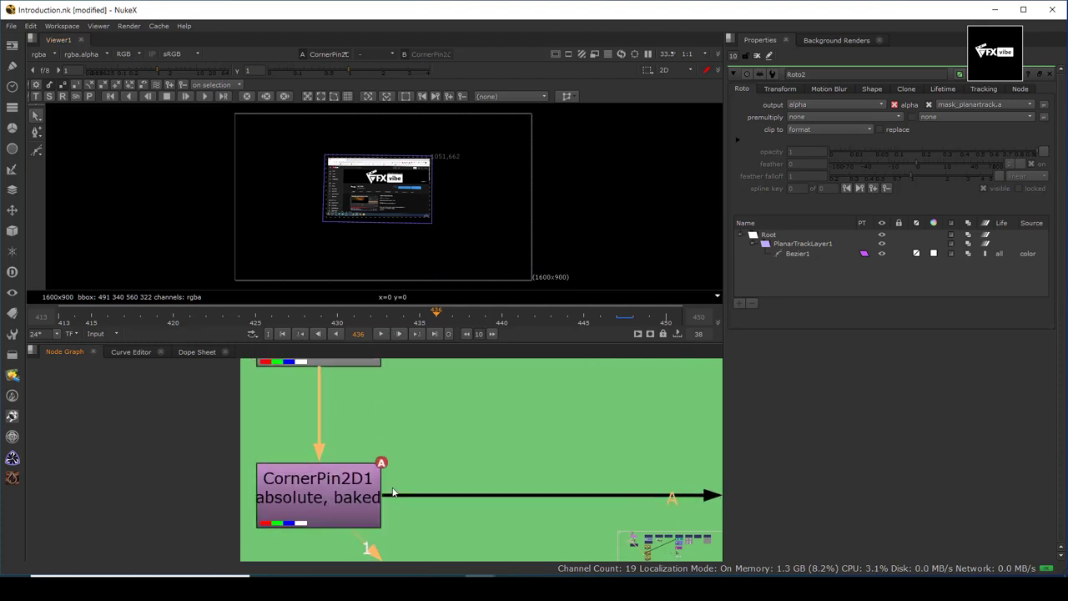
- Review the insert comp chain by viewing Read7, CornerPin2D1, Read4 and Merge1 one after another
{"action": "scroll", "coordinate": [431, 451], "scroll_direction": "down", "scroll_amount": 4}
{"action": "left_click_drag", "start_coordinate": [532, 436], "coordinate": [408, 473]}
{"action": "left_click", "coordinate": [281, 423]}
{"action": "key", "text": "1"}
{"action": "left_click", "coordinate": [280, 505]}
{"action": "key", "text": "1"}
{"action": "left_click", "coordinate": [517, 380]}
{"action": "key", "text": "1"}
{"action": "left_click_drag", "start_coordinate": [557, 455], "coordinate": [502, 436]}
{"action": "left_click", "coordinate": [468, 487]}
{"action": "key", "text": "1"}
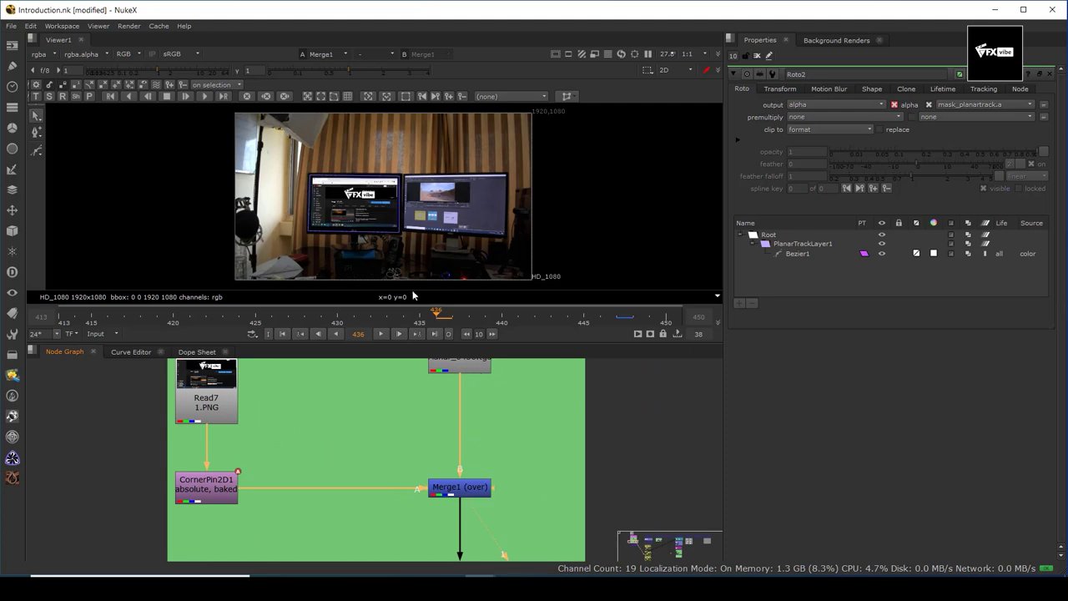
- Inspect the edge of the inserted screen against the monitor frame up close in the Merge1 composite
{"action": "scroll", "coordinate": [417, 195], "scroll_direction": "up", "scroll_amount": 8}
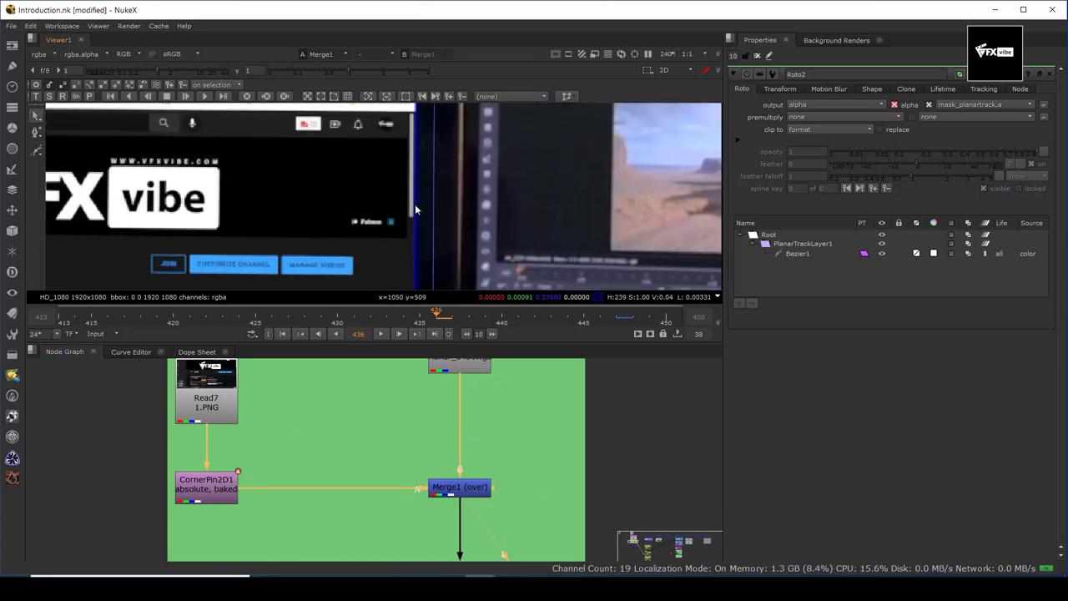
{"action": "left_click_drag", "start_coordinate": [417, 205], "coordinate": [419, 248]}
{"action": "scroll", "coordinate": [417, 192], "scroll_direction": "down", "scroll_amount": 5}
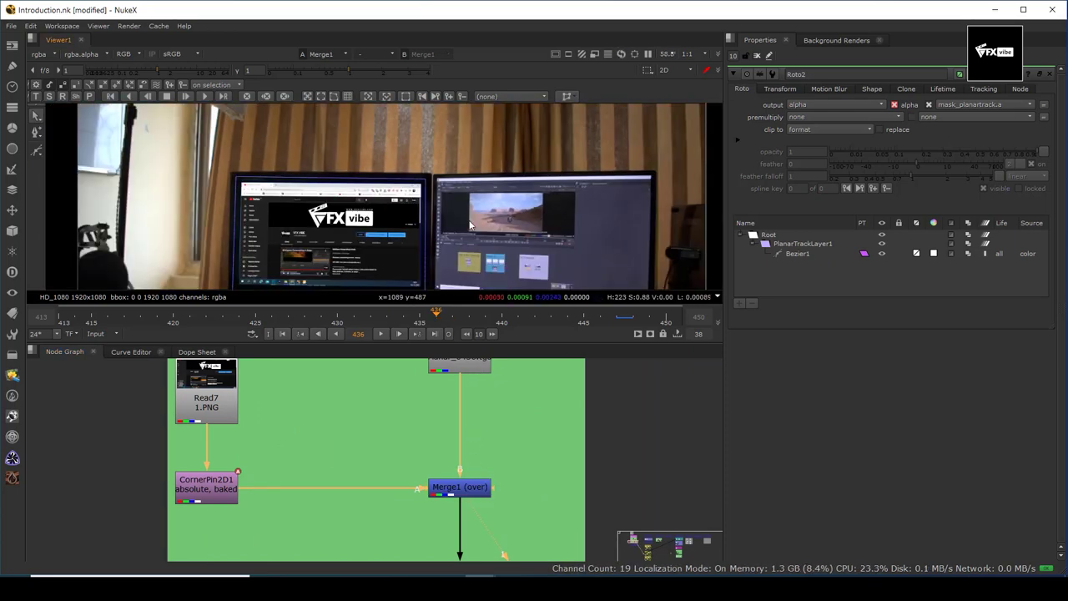
- Clear the open node properties, play the Merge1 composite from the first frame and return to frame 413
{"action": "left_click_drag", "start_coordinate": [419, 503], "coordinate": [378, 459]}
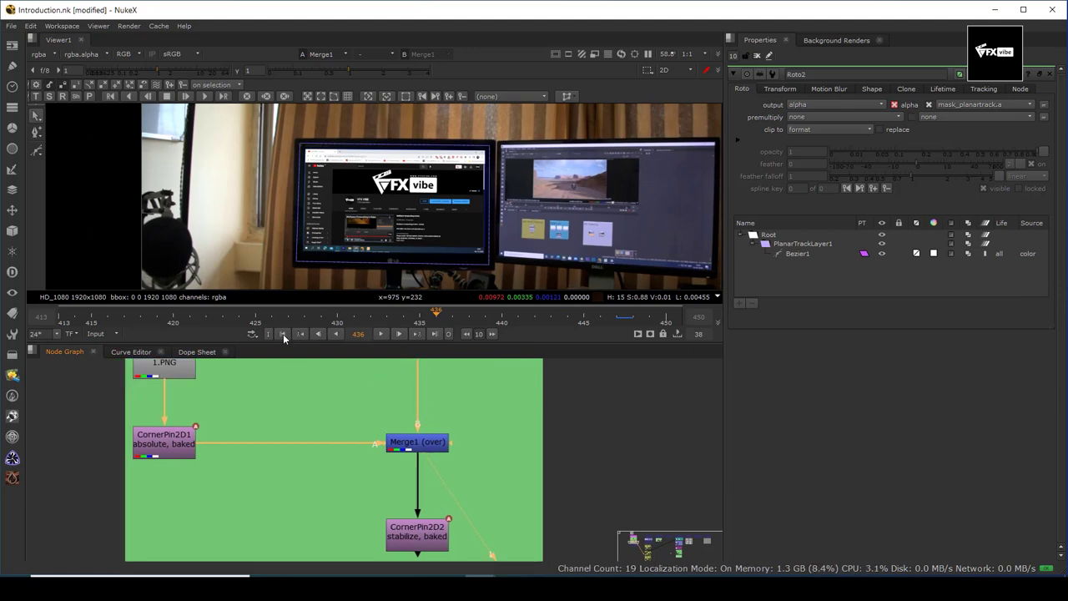
{"action": "left_click", "coordinate": [287, 335]}
{"action": "left_click", "coordinate": [756, 56]}
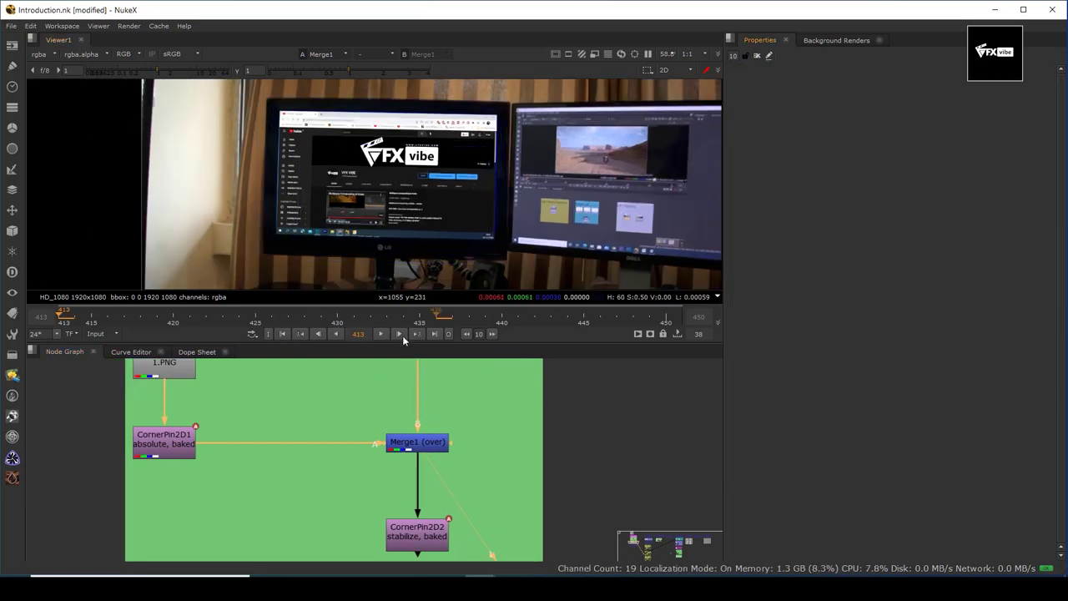
{"action": "left_click", "coordinate": [382, 333]}
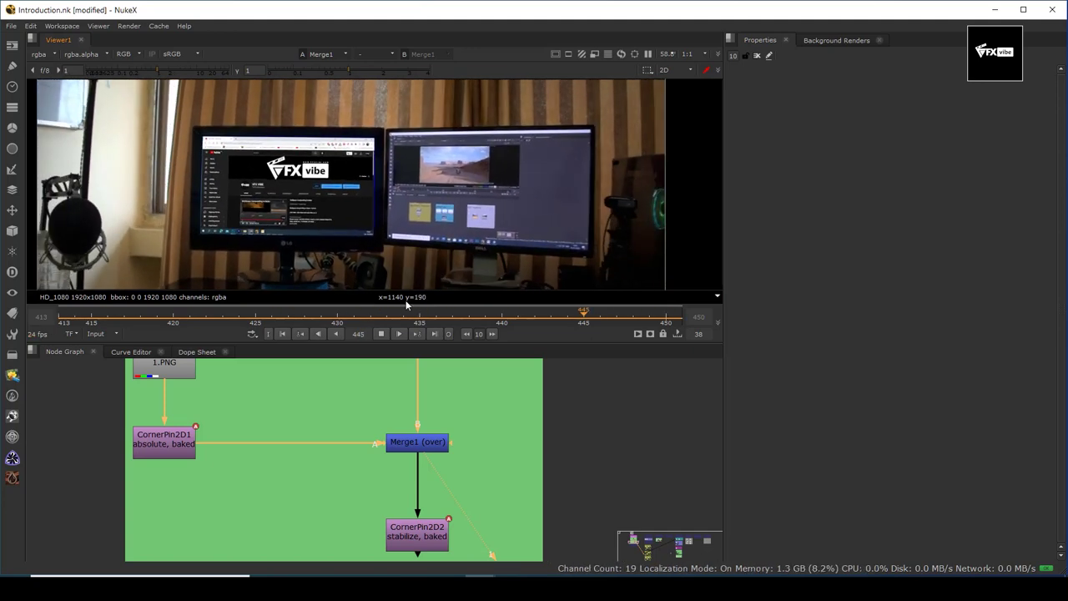
{"action": "left_click", "coordinate": [381, 334]}
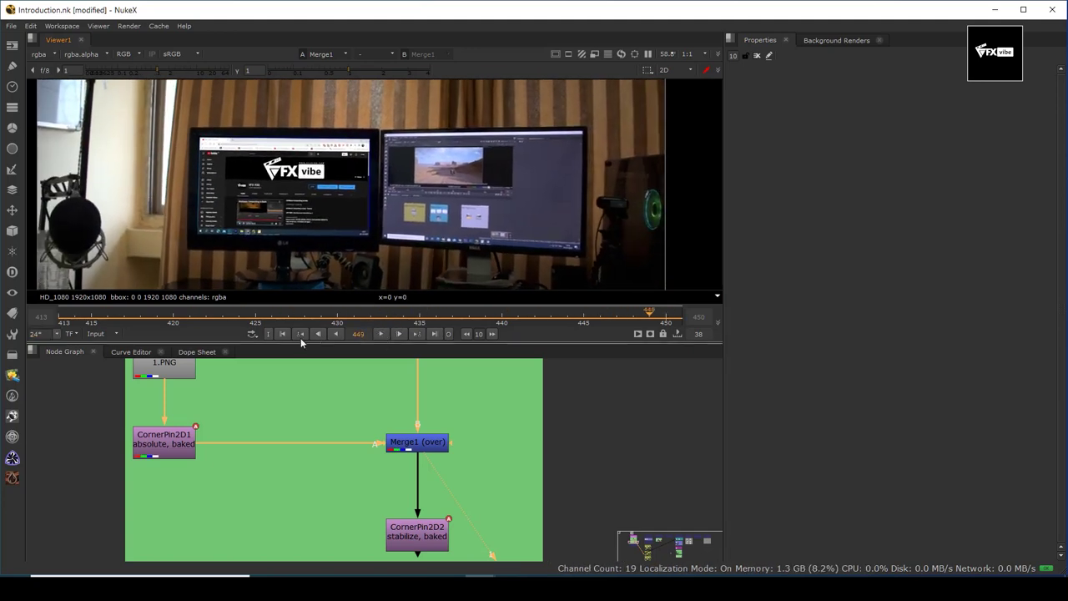
{"action": "left_click", "coordinate": [281, 333]}
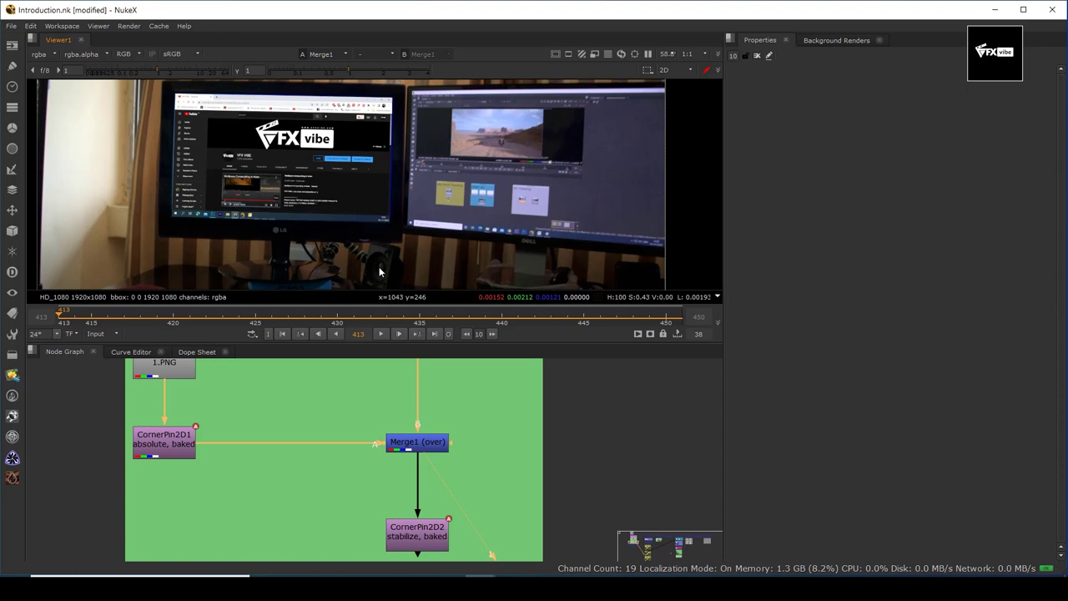
- Open the properties of the stabilizing CornerPin2D2 node below Merge1 and view its output
{"action": "left_click_drag", "start_coordinate": [494, 510], "coordinate": [465, 453]}
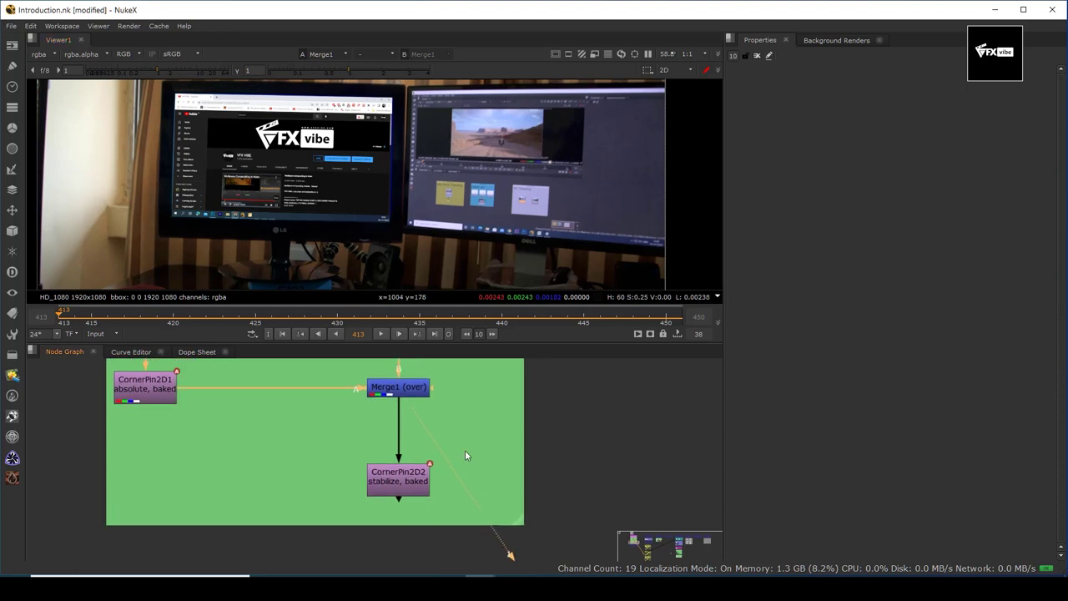
{"action": "double_click", "coordinate": [393, 486]}
{"action": "left_click_drag", "start_coordinate": [452, 447], "coordinate": [463, 508]}
{"action": "left_click_drag", "start_coordinate": [140, 365], "coordinate": [142, 419]}
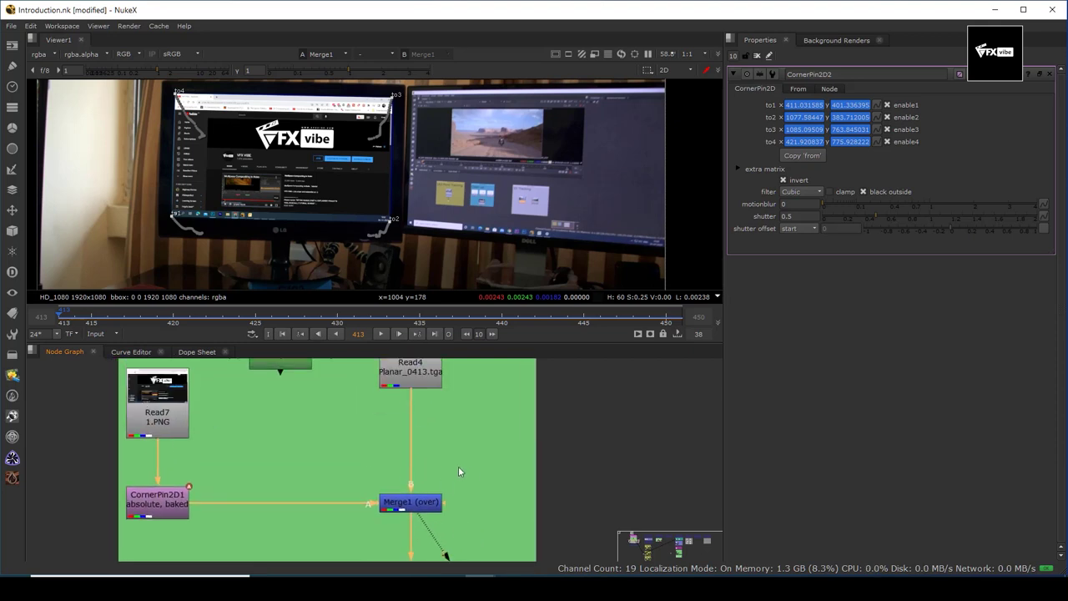
{"action": "scroll", "coordinate": [444, 518], "scroll_direction": "down", "scroll_amount": 3}
{"action": "key", "text": "1"}
{"action": "left_click", "coordinate": [444, 442]}
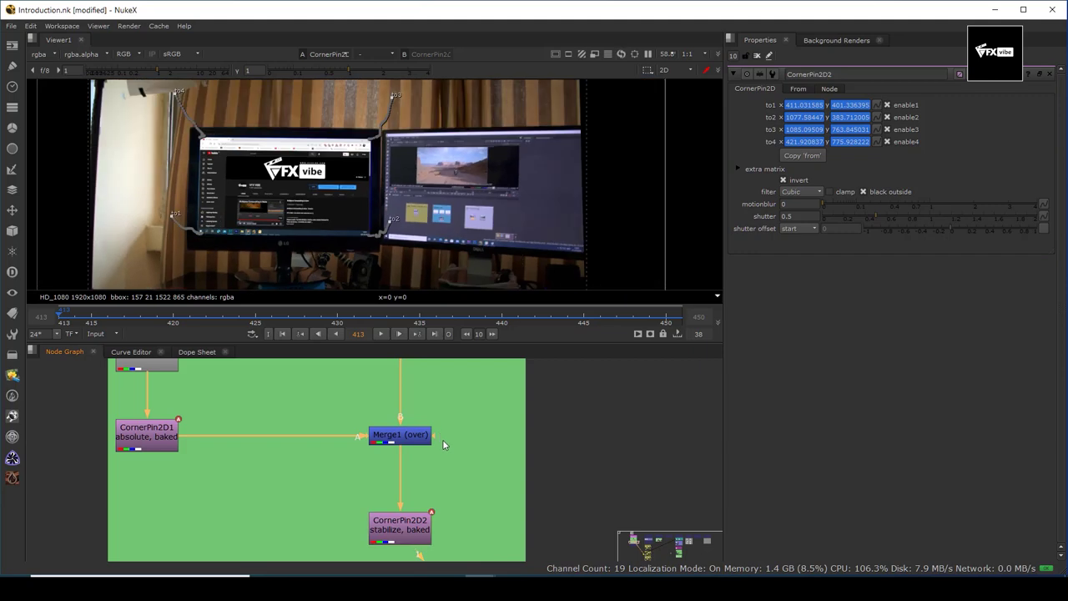
- Play the stabilized CornerPin2D2 result in the maximized viewer, framed on the inserted screen, to check for slipping
{"action": "key", "text": "space"}
{"action": "left_click_drag", "start_coordinate": [517, 334], "coordinate": [619, 288]}
{"action": "scroll", "coordinate": [553, 338], "scroll_direction": "up", "scroll_amount": 2}
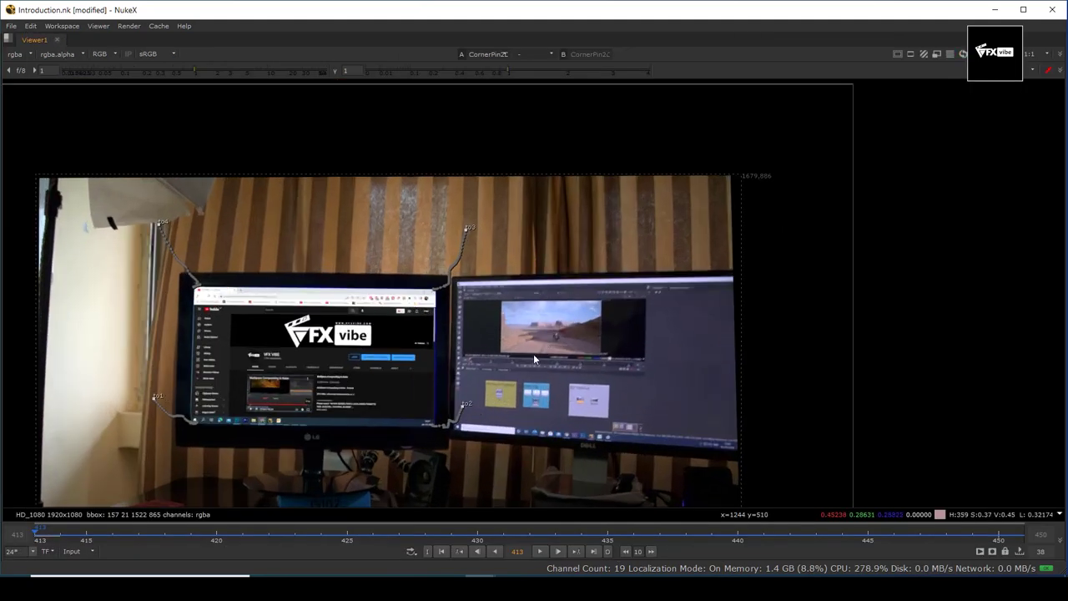
{"action": "left_click_drag", "start_coordinate": [536, 356], "coordinate": [574, 345]}
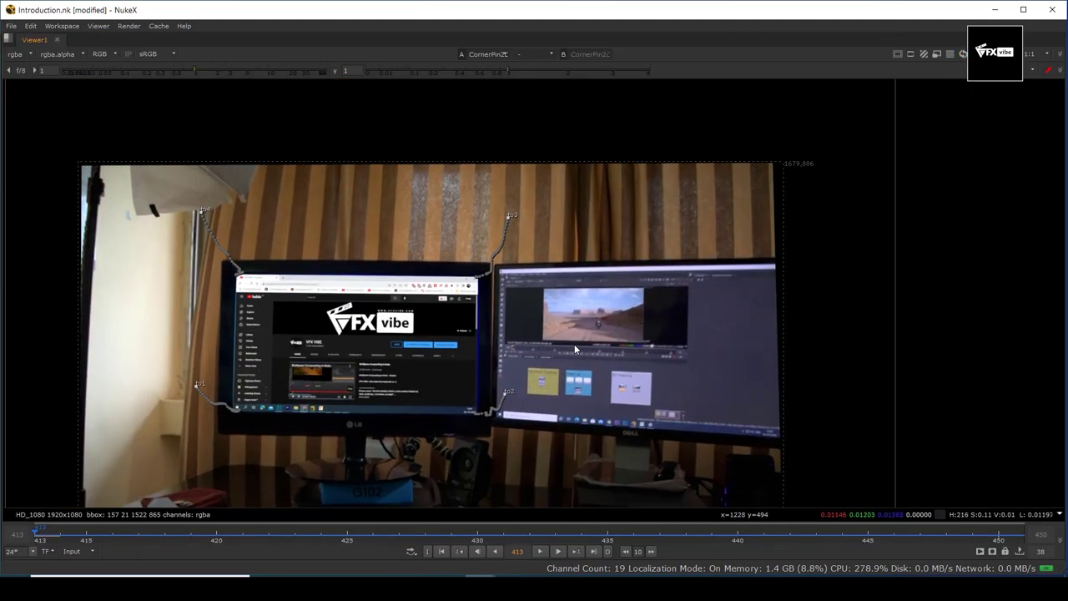
{"action": "left_click", "coordinate": [538, 550]}
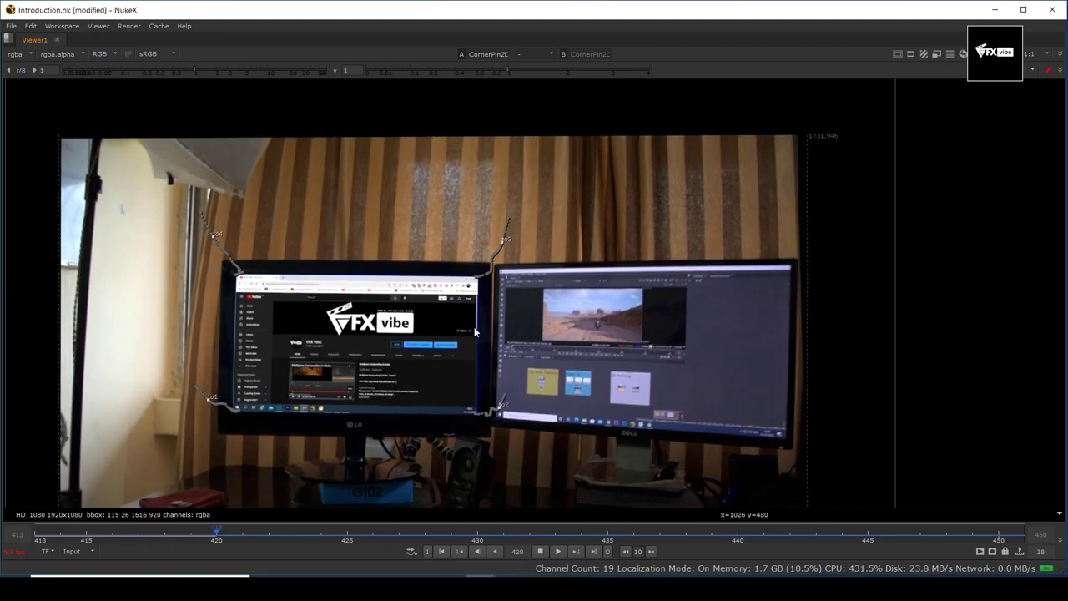
{"action": "scroll", "coordinate": [469, 314], "scroll_direction": "up", "scroll_amount": 1}
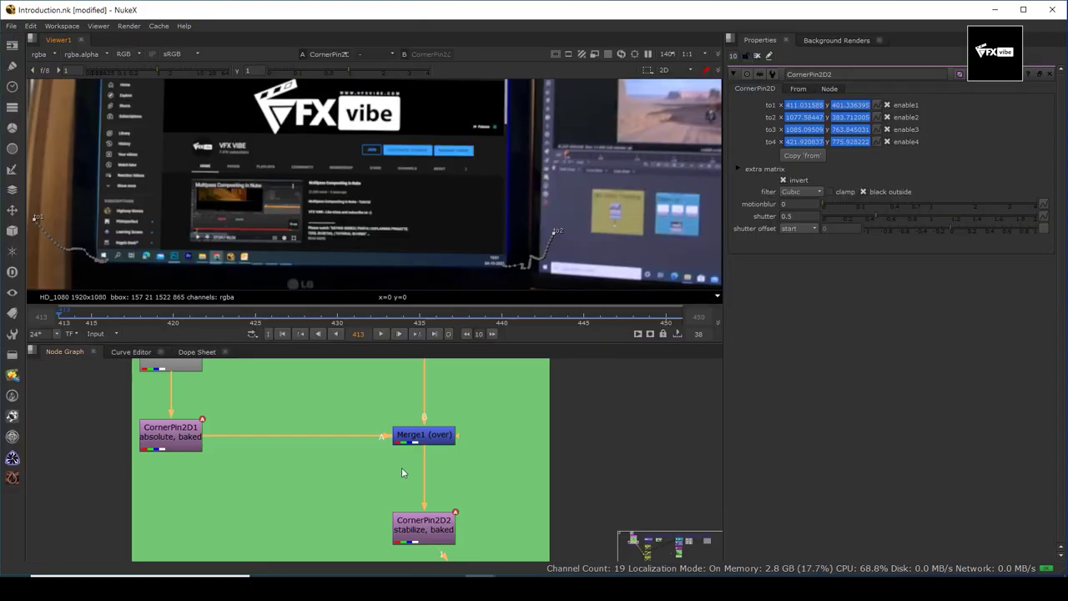
- Reopen the Roto2 node's properties, fit the frame in the viewer and select PlanarTrackLayer1 in the shape list
{"action": "double_click", "coordinate": [342, 471]}
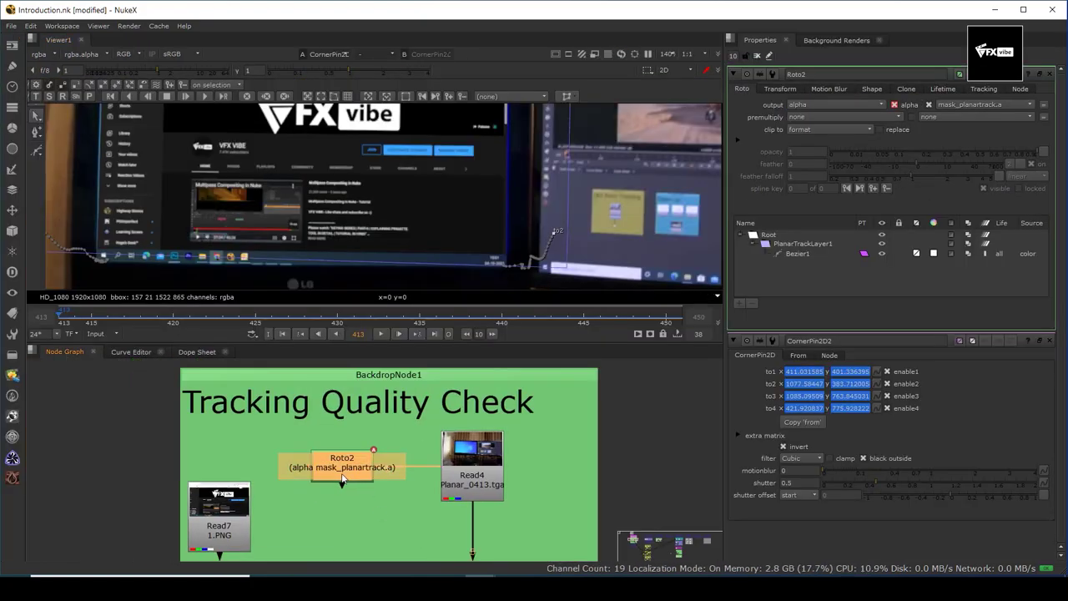
{"action": "key", "text": "f"}
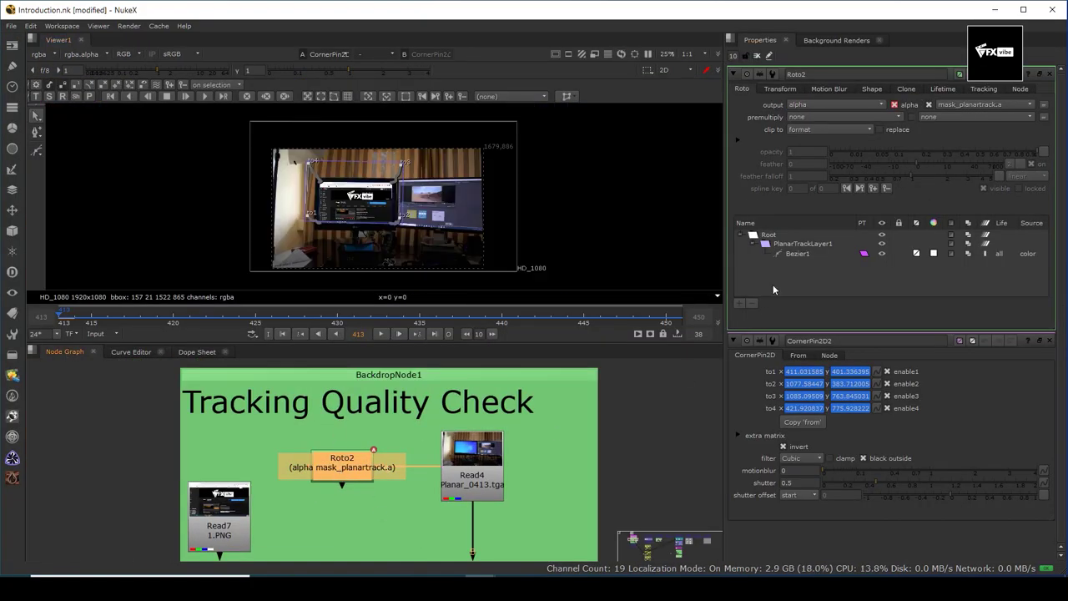
{"action": "left_click", "coordinate": [796, 254]}
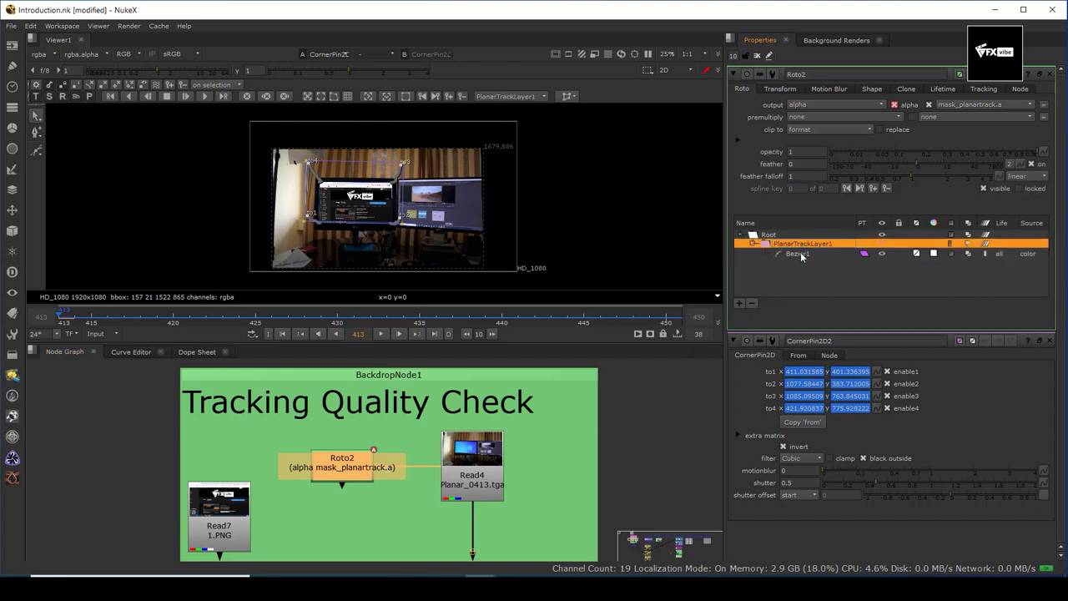
- Export the Roto2 planar track as a CornerPin2D (stabilize, baked) node and bring it into view beside Merge1
{"action": "left_click", "coordinate": [574, 96]}
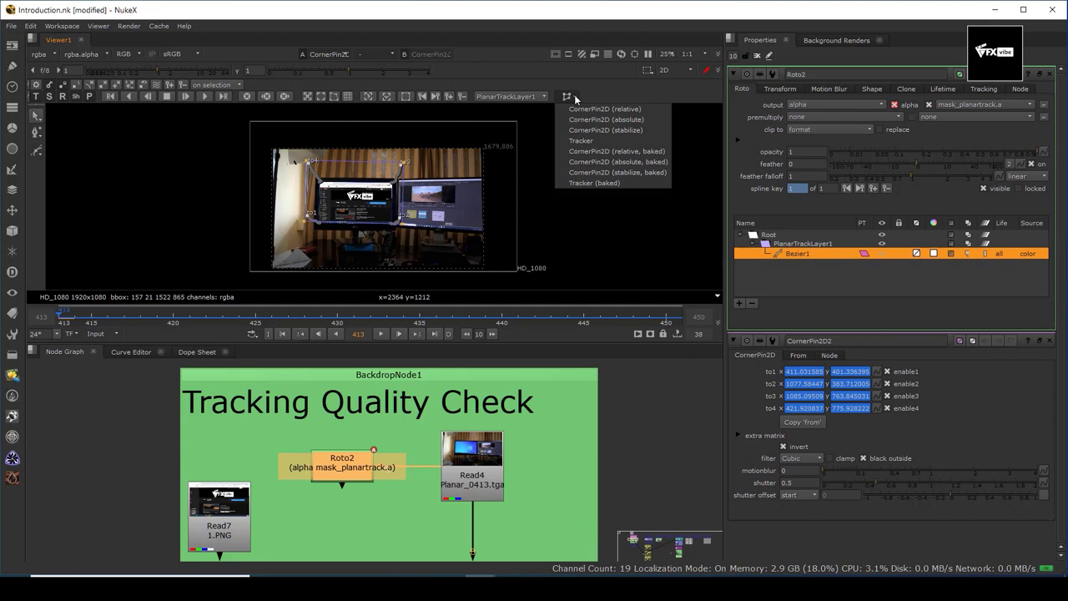
{"action": "left_click", "coordinate": [611, 173]}
{"action": "scroll", "coordinate": [476, 492], "scroll_direction": "down", "scroll_amount": 1}
{"action": "left_click_drag", "start_coordinate": [496, 526], "coordinate": [417, 405]}
{"action": "left_click_drag", "start_coordinate": [417, 405], "coordinate": [411, 480]}
{"action": "scroll", "coordinate": [491, 501], "scroll_direction": "down", "scroll_amount": 1}
{"action": "scroll", "coordinate": [384, 457], "scroll_direction": "up", "scroll_amount": 2}
- View the Merge1 composite, connect the exported CornerPin2D3 to its output and view the stabilized result
{"action": "left_click", "coordinate": [368, 445]}
{"action": "key", "text": "1"}
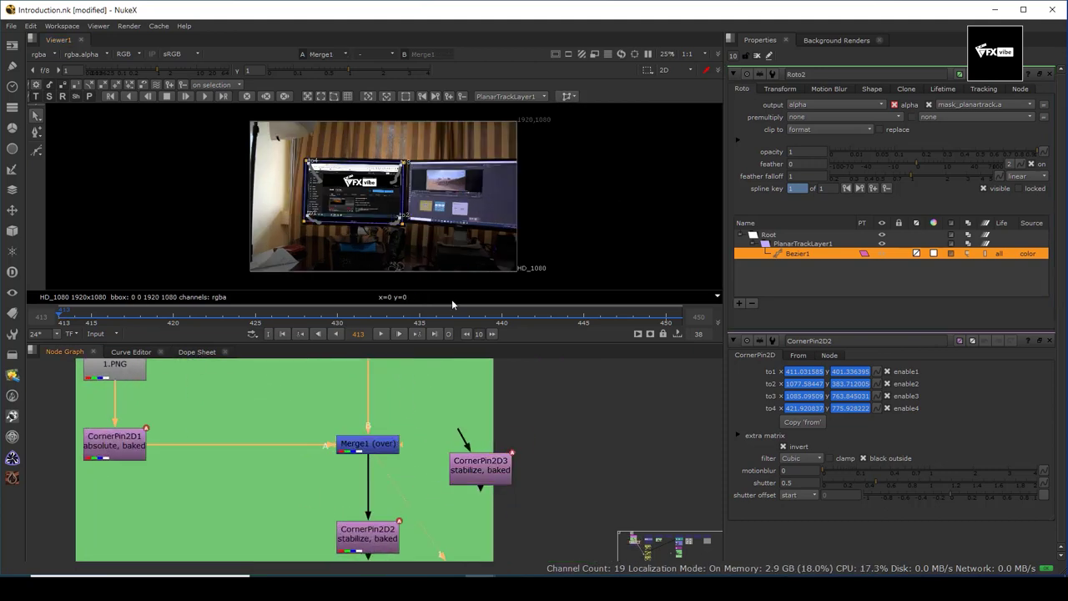
{"action": "left_click_drag", "start_coordinate": [478, 474], "coordinate": [478, 451]}
{"action": "key", "text": "1"}
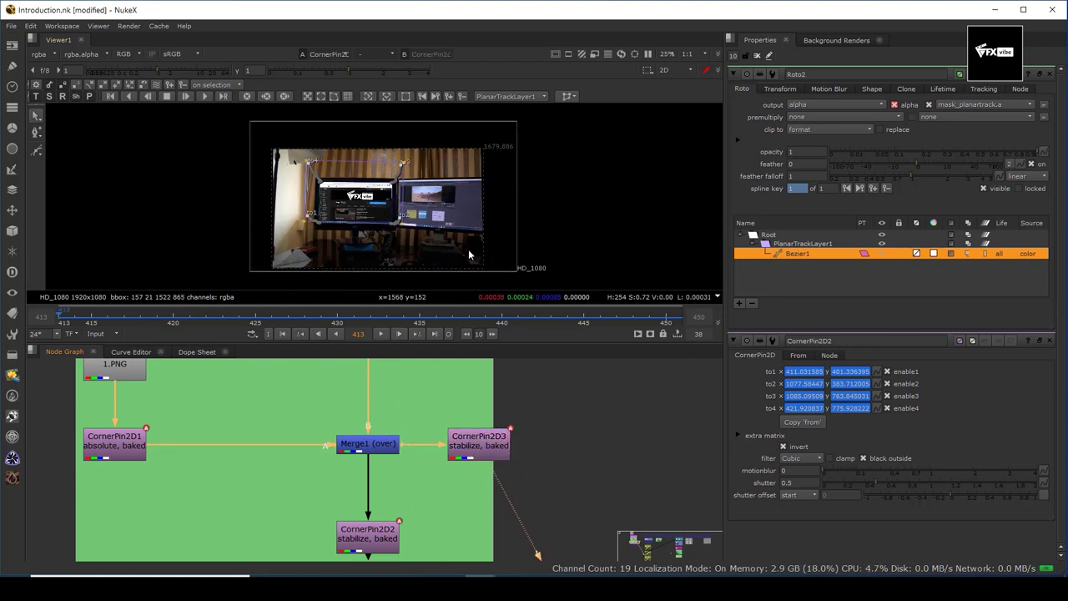
- Clear the open node properties and play the CornerPin2D3 result in the maximized viewer, framed on the inserted screen
{"action": "left_click", "coordinate": [757, 56]}
{"action": "scroll", "coordinate": [388, 227], "scroll_direction": "up", "scroll_amount": 5}
{"action": "left_click_drag", "start_coordinate": [422, 231], "coordinate": [492, 269]}
{"action": "key", "text": "space"}
{"action": "left_click_drag", "start_coordinate": [449, 430], "coordinate": [526, 329]}
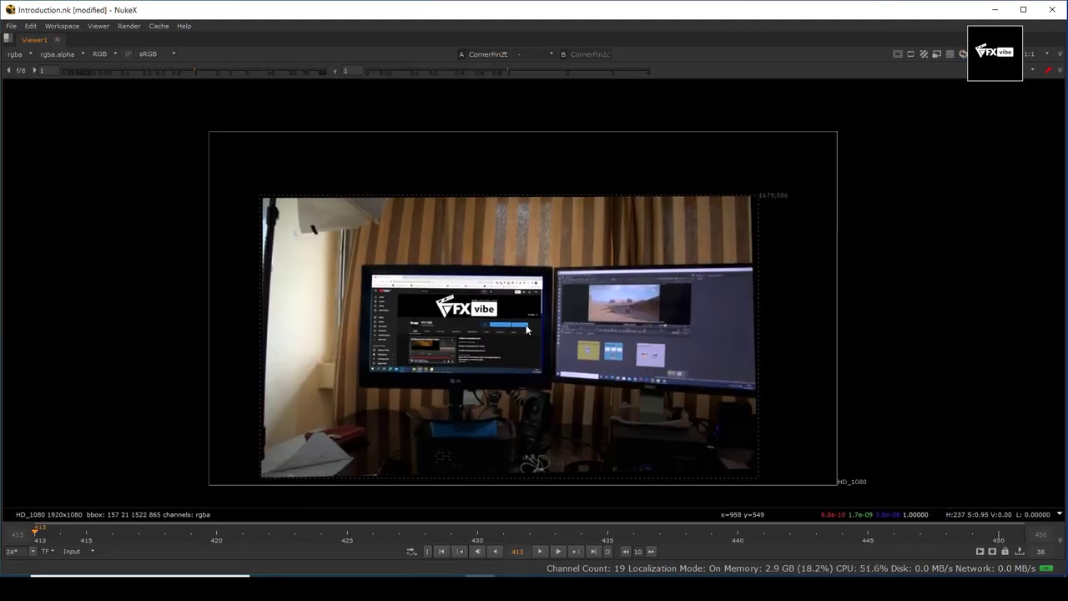
{"action": "scroll", "coordinate": [526, 330], "scroll_direction": "up", "scroll_amount": 3}
{"action": "left_click", "coordinate": [540, 550]}
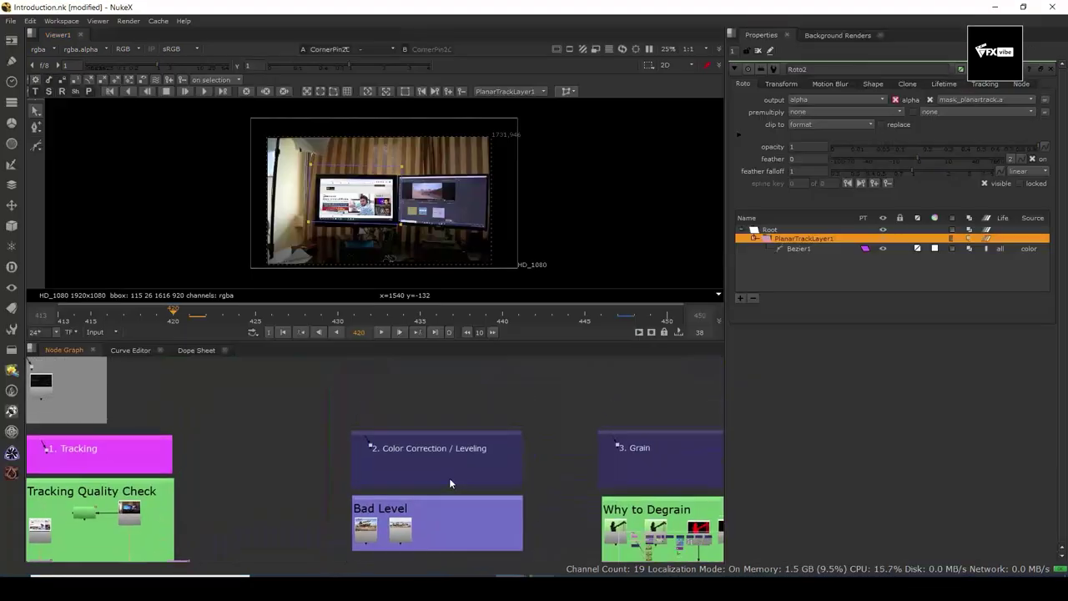
- Go to the Bad Level backdrop under Color Correction / Leveling and view Read3 in the maximized viewer
{"action": "scroll", "coordinate": [408, 454], "scroll_direction": "up", "scroll_amount": 5}
{"action": "scroll", "coordinate": [368, 457], "scroll_direction": "down", "scroll_amount": 4}
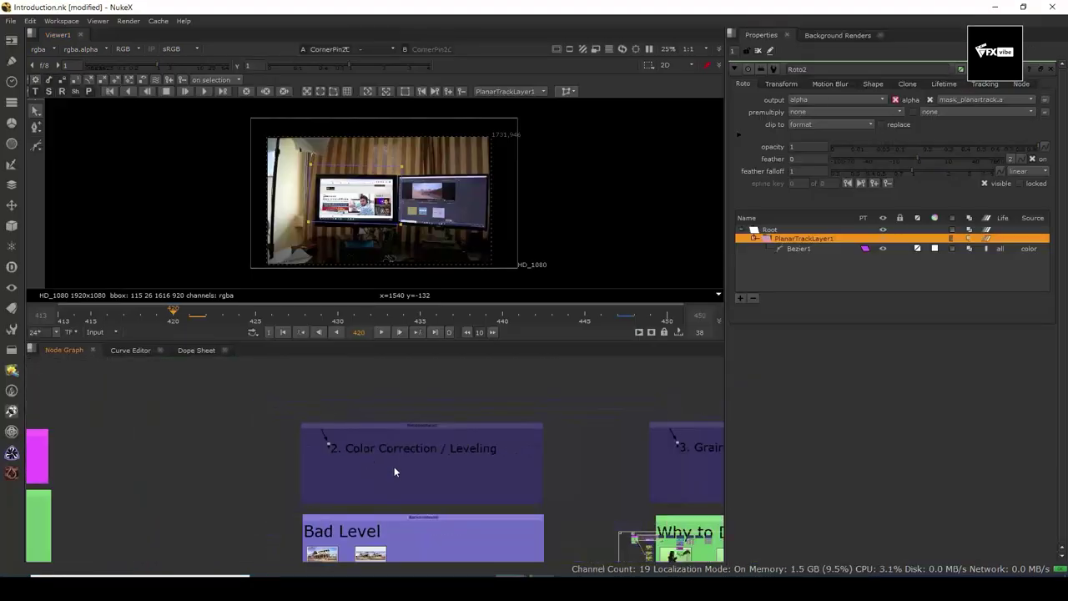
{"action": "scroll", "coordinate": [407, 436], "scroll_direction": "up", "scroll_amount": 2}
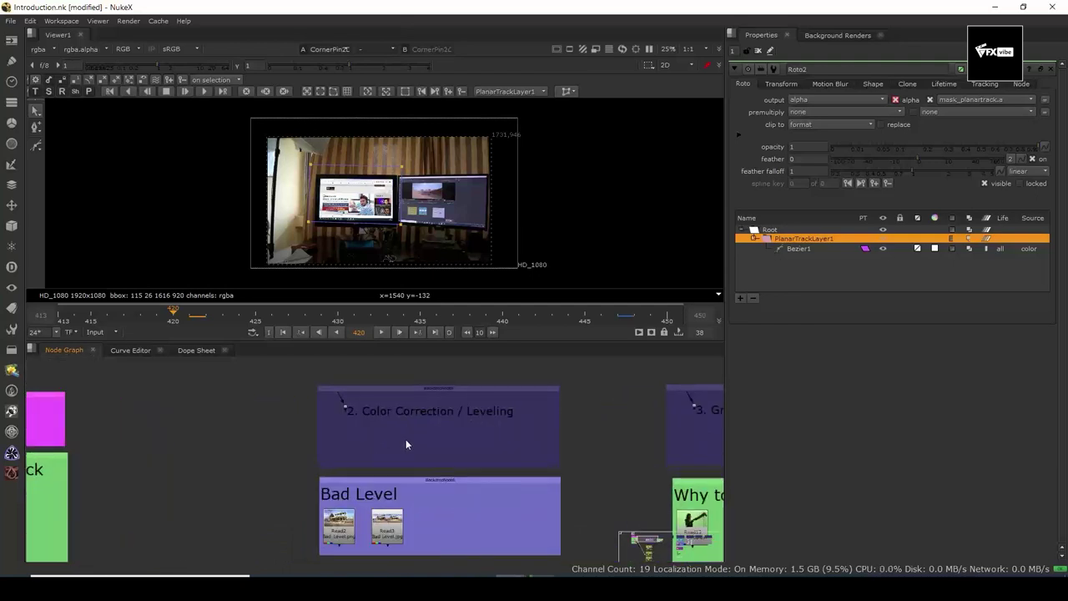
{"action": "scroll", "coordinate": [384, 462], "scroll_direction": "up", "scroll_amount": 3}
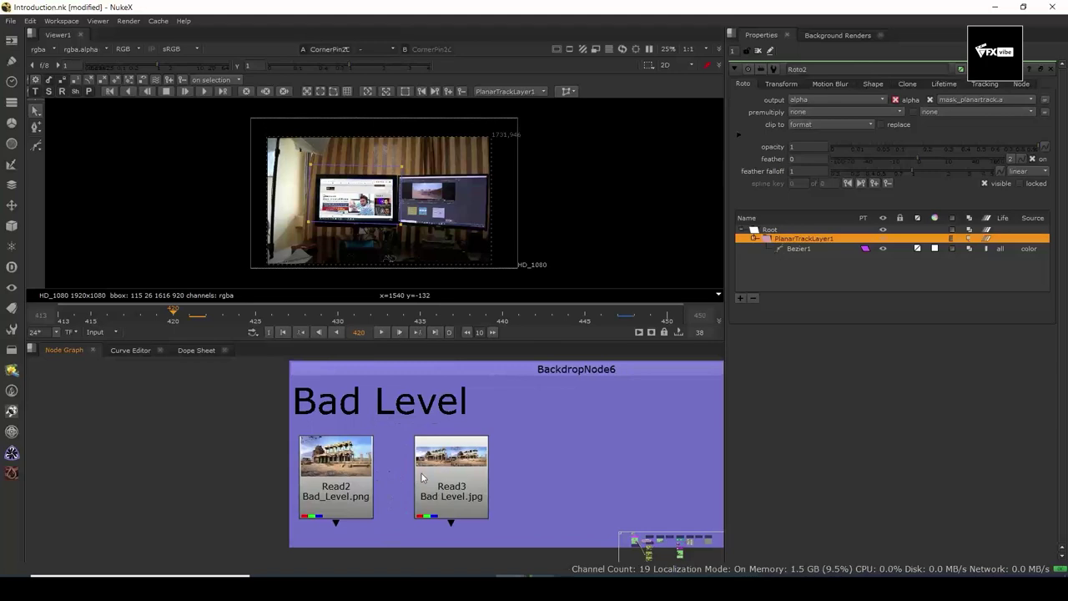
{"action": "left_click", "coordinate": [450, 472]}
{"action": "key", "text": "1"}
{"action": "left_click", "coordinate": [497, 451]}
{"action": "key", "text": "space"}
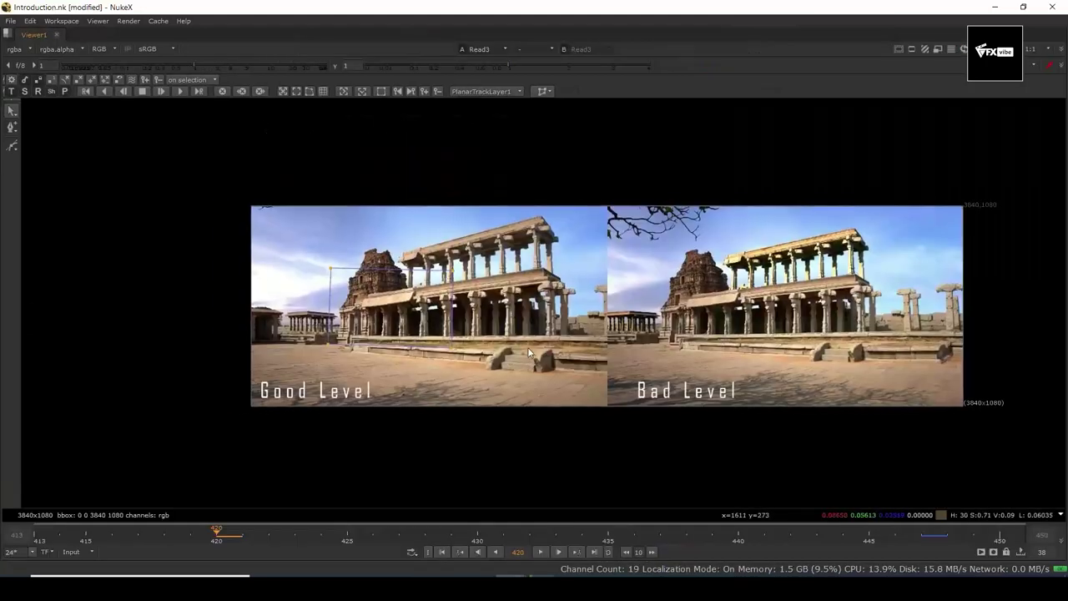
- Compare the Good Level and Bad Level images, closely examining the temple's upper pillars on the Bad Level side
{"action": "scroll", "coordinate": [621, 360], "scroll_direction": "up", "scroll_amount": 3}
{"action": "key", "text": "space"}
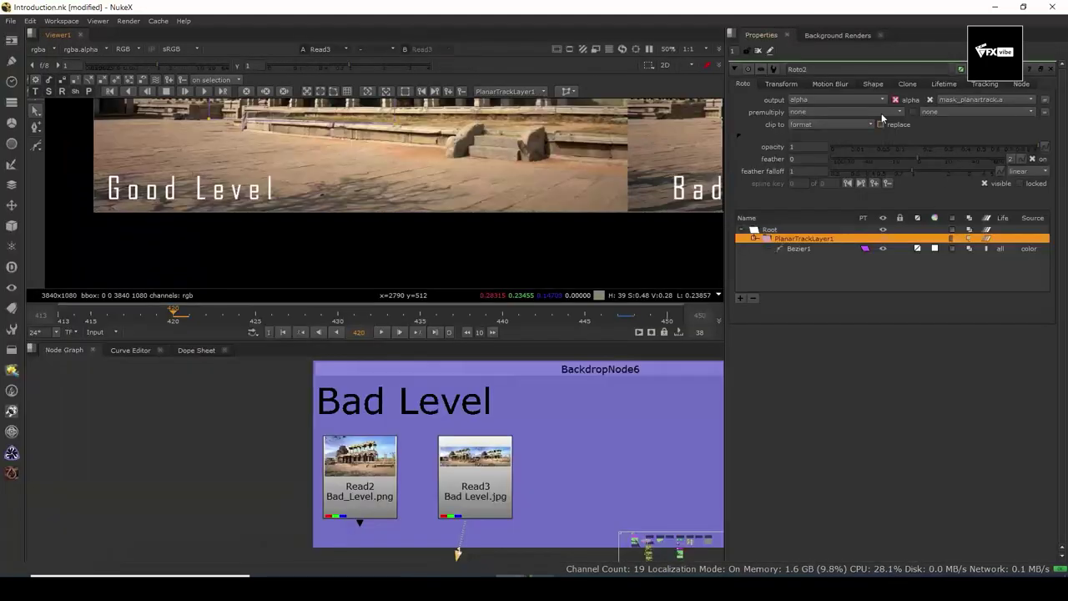
{"action": "key", "text": "space"}
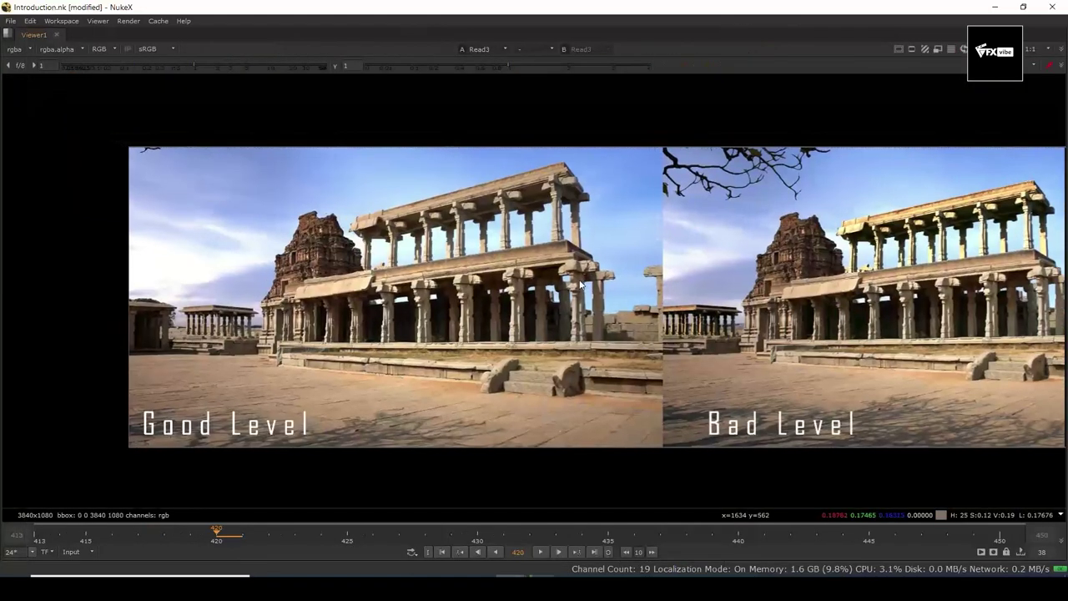
{"action": "scroll", "coordinate": [522, 323], "scroll_direction": "up", "scroll_amount": 3}
{"action": "left_click_drag", "start_coordinate": [522, 320], "coordinate": [469, 323]}
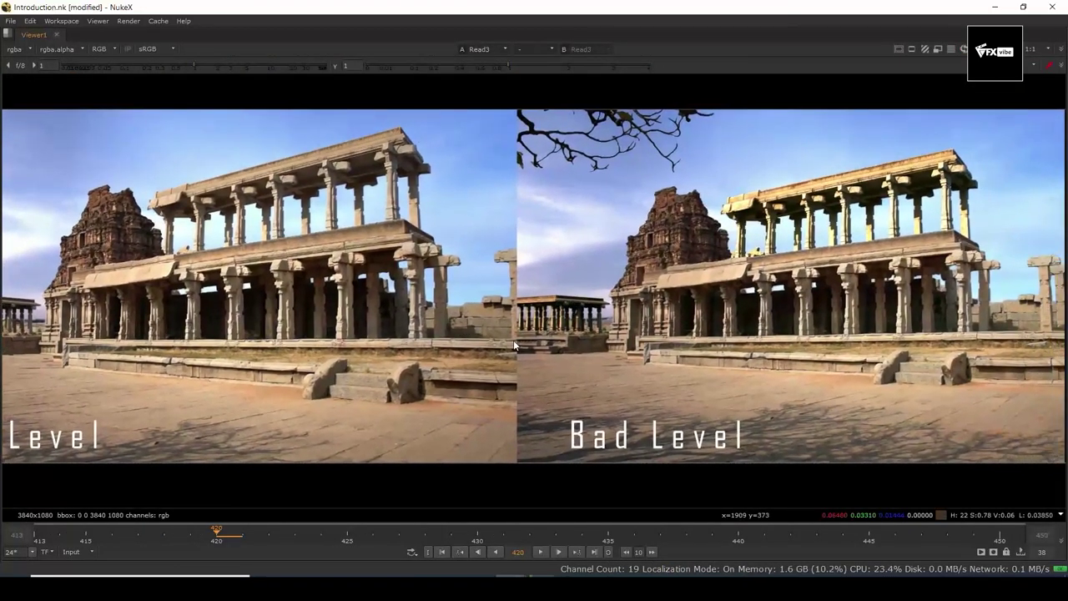
{"action": "left_click_drag", "start_coordinate": [804, 240], "coordinate": [718, 257]}
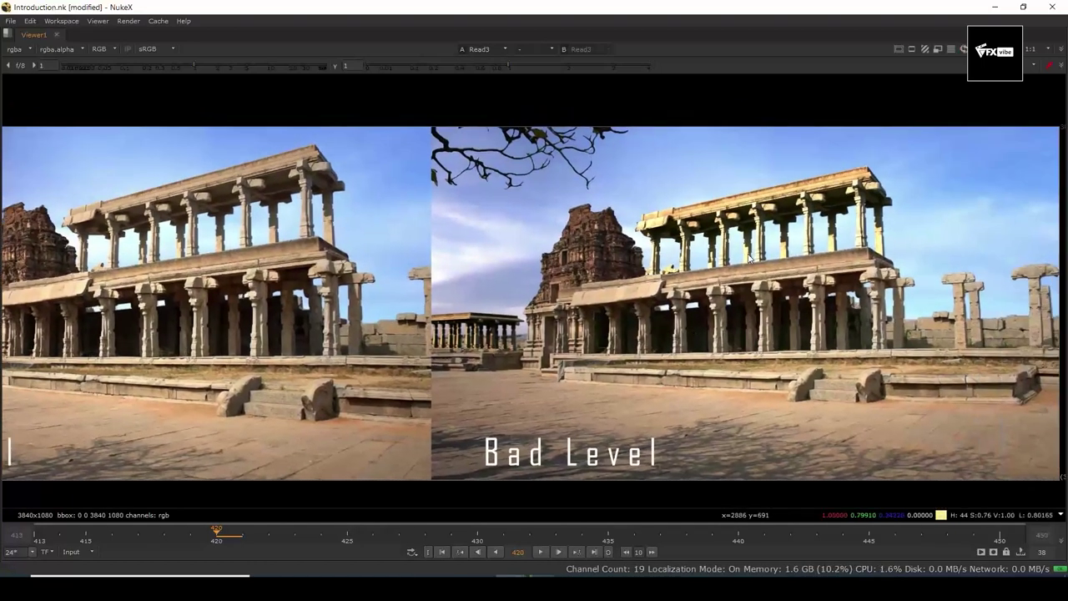
{"action": "scroll", "coordinate": [774, 251], "scroll_direction": "up", "scroll_amount": 4}
{"action": "left_click_drag", "start_coordinate": [793, 245], "coordinate": [705, 312]}
{"action": "scroll", "coordinate": [704, 312], "scroll_direction": "up", "scroll_amount": 3}
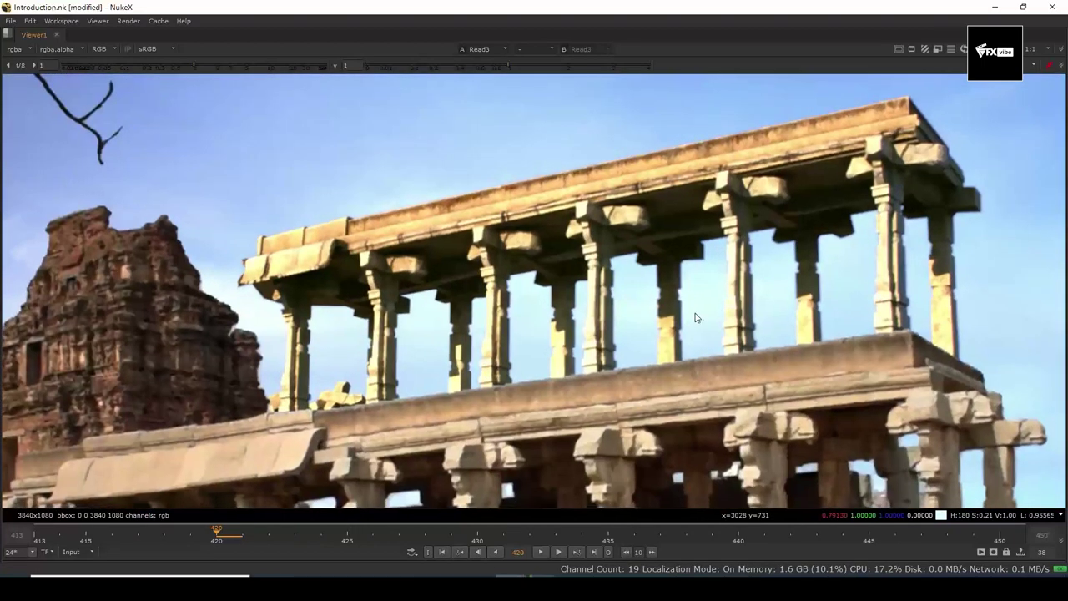
{"action": "left_click_drag", "start_coordinate": [555, 332], "coordinate": [570, 282]}
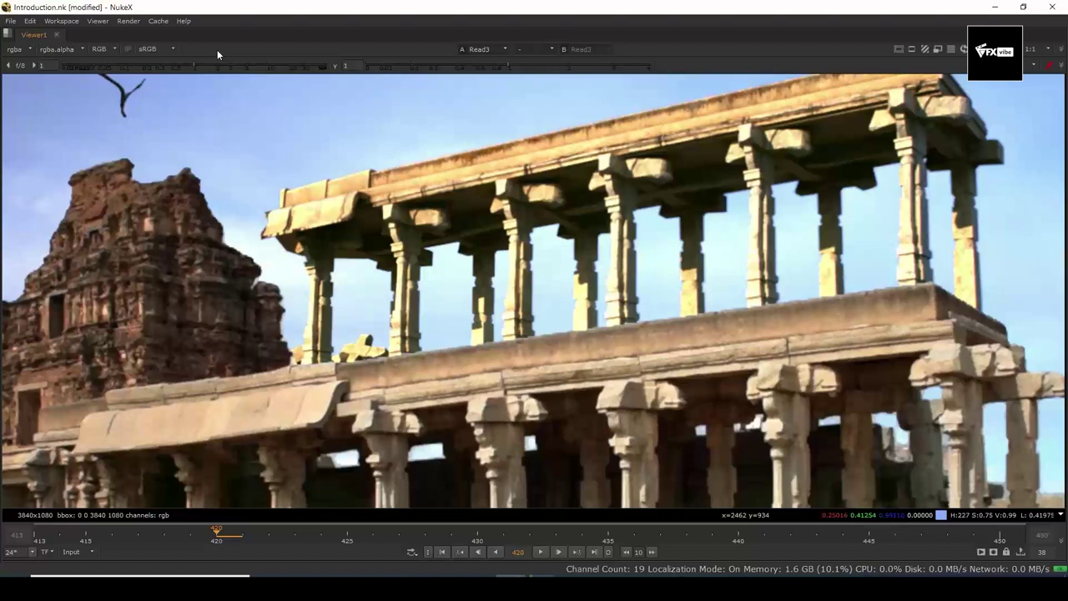
- Raise the viewer gain to 22.5 to inspect the dark areas of the Bad Level temple, and reset the gain
{"action": "left_click_drag", "start_coordinate": [195, 65], "coordinate": [293, 86]}
{"action": "left_click_drag", "start_coordinate": [506, 300], "coordinate": [450, 219]}
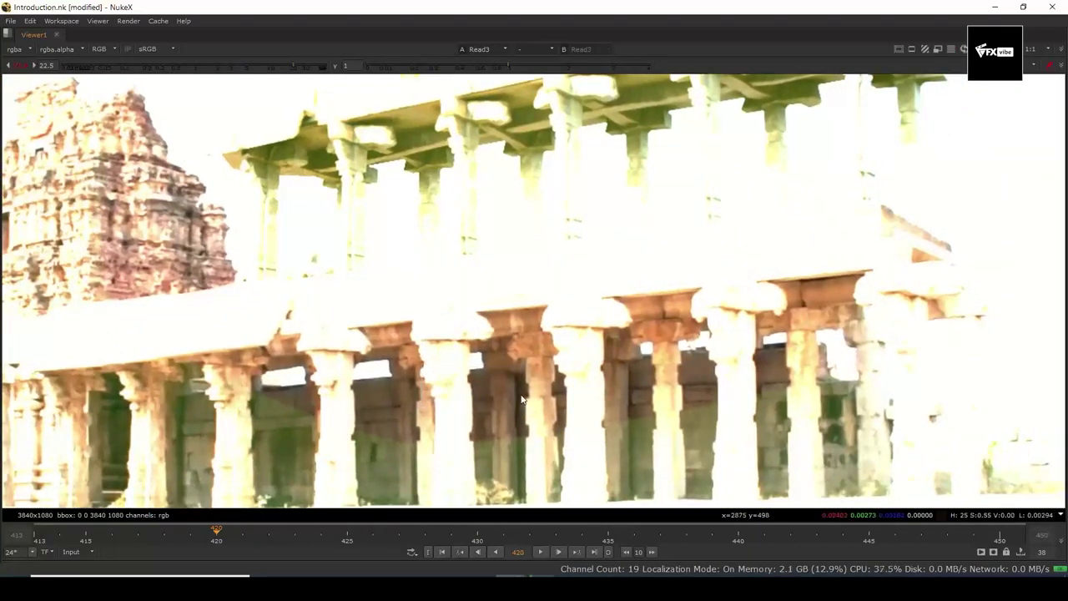
{"action": "left_click_drag", "start_coordinate": [566, 282], "coordinate": [583, 378]}
{"action": "left_click_drag", "start_coordinate": [437, 248], "coordinate": [380, 201]}
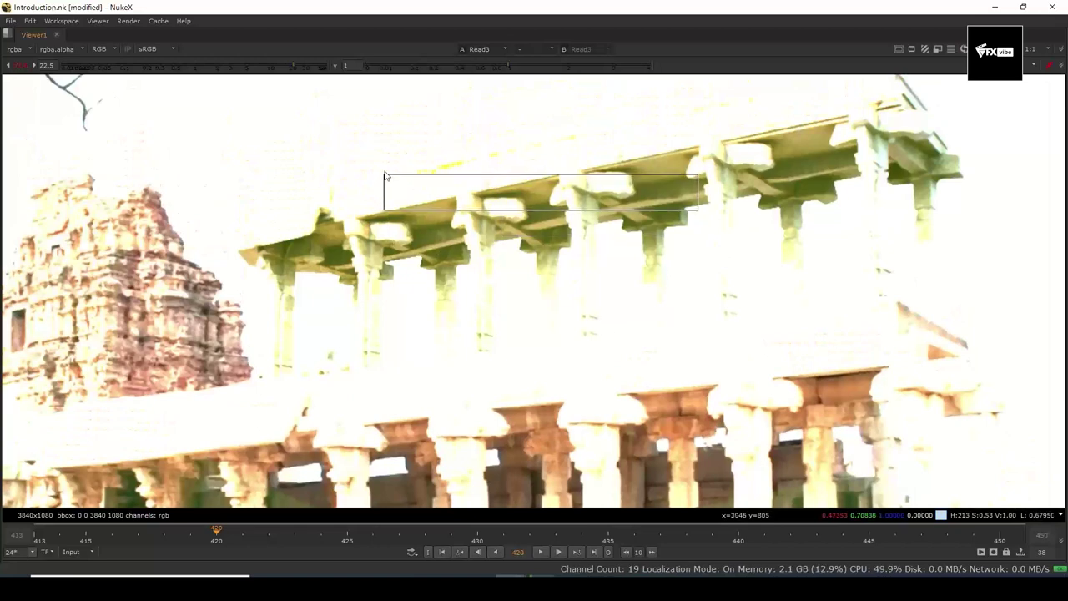
{"action": "left_click_drag", "start_coordinate": [388, 161], "coordinate": [408, 164]}
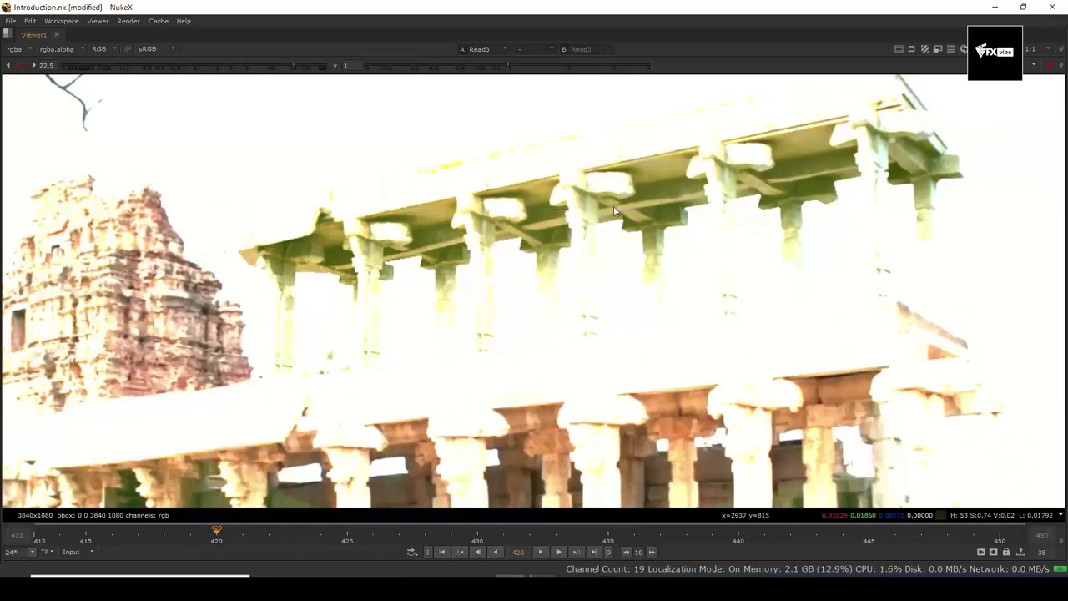
{"action": "left_click_drag", "start_coordinate": [636, 237], "coordinate": [572, 233]}
{"action": "left_click_drag", "start_coordinate": [808, 121], "coordinate": [254, 305]}
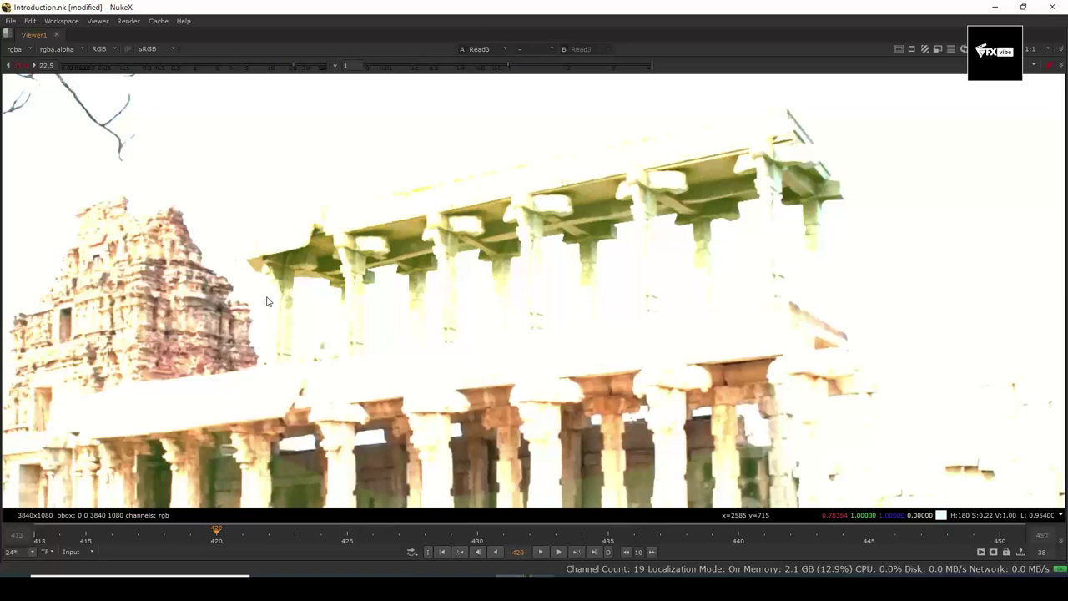
{"action": "left_click", "coordinate": [20, 65]}
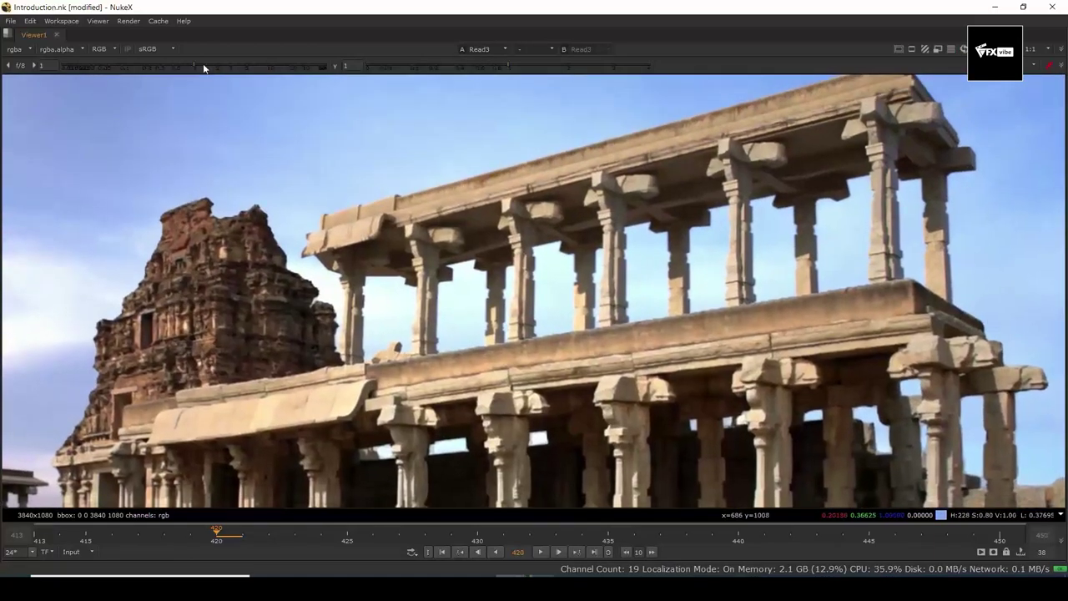
- Raise the viewer gain to 20.5 to inspect the dark areas of the Good Level temple, and reset the gain
{"action": "left_click_drag", "start_coordinate": [202, 67], "coordinate": [290, 86]}
{"action": "left_click_drag", "start_coordinate": [743, 203], "coordinate": [589, 190]}
{"action": "scroll", "coordinate": [653, 257], "scroll_direction": "up", "scroll_amount": 2}
{"action": "left_click_drag", "start_coordinate": [529, 229], "coordinate": [513, 211]}
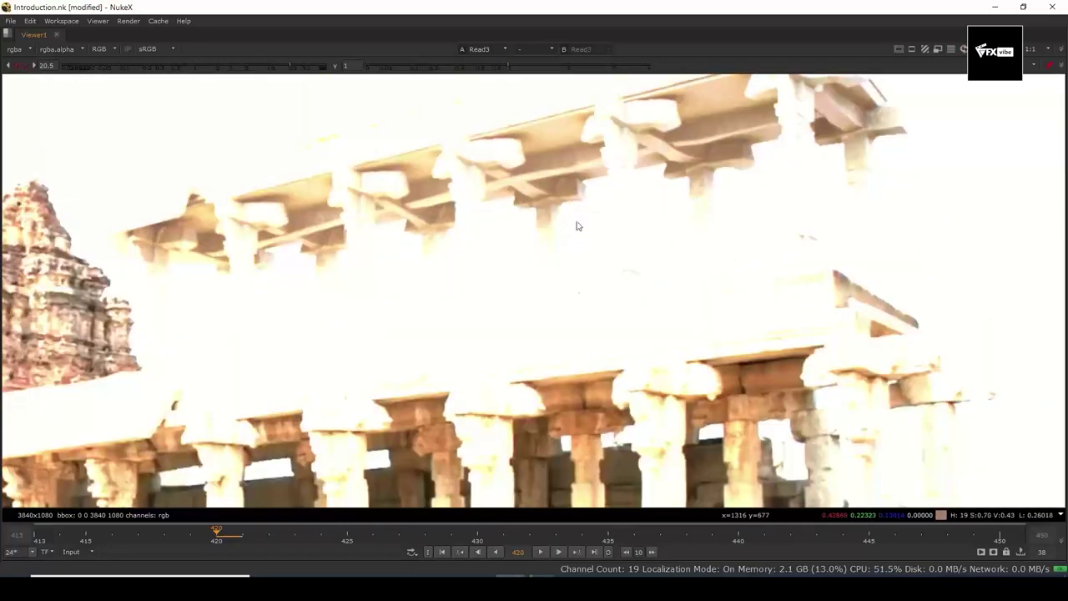
{"action": "scroll", "coordinate": [555, 293], "scroll_direction": "down", "scroll_amount": 3}
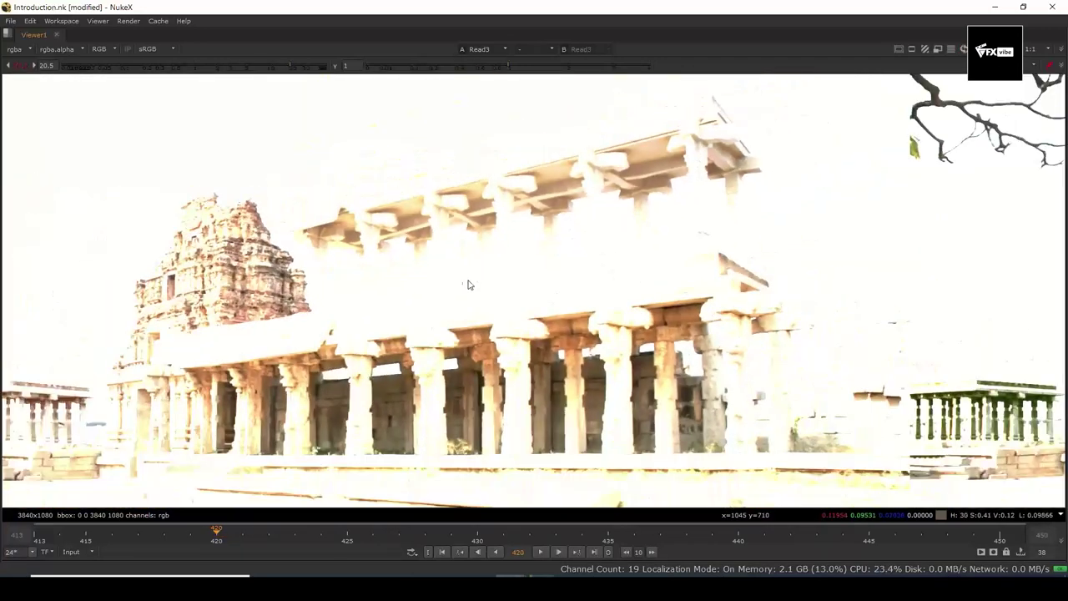
{"action": "left_click", "coordinate": [193, 68]}
- Check the Good Level image with viewer gamma at 0.006 and 0.044, resetting gain and gamma to 1
{"action": "left_click_drag", "start_coordinate": [506, 67], "coordinate": [376, 80]}
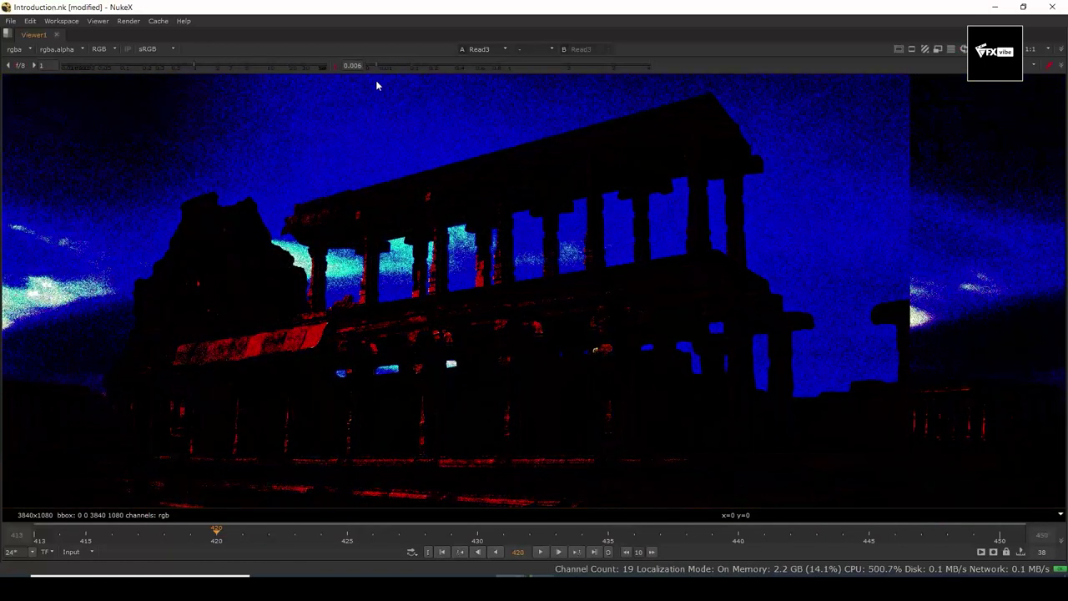
{"action": "left_click", "coordinate": [436, 68], "text": "ctrl"}
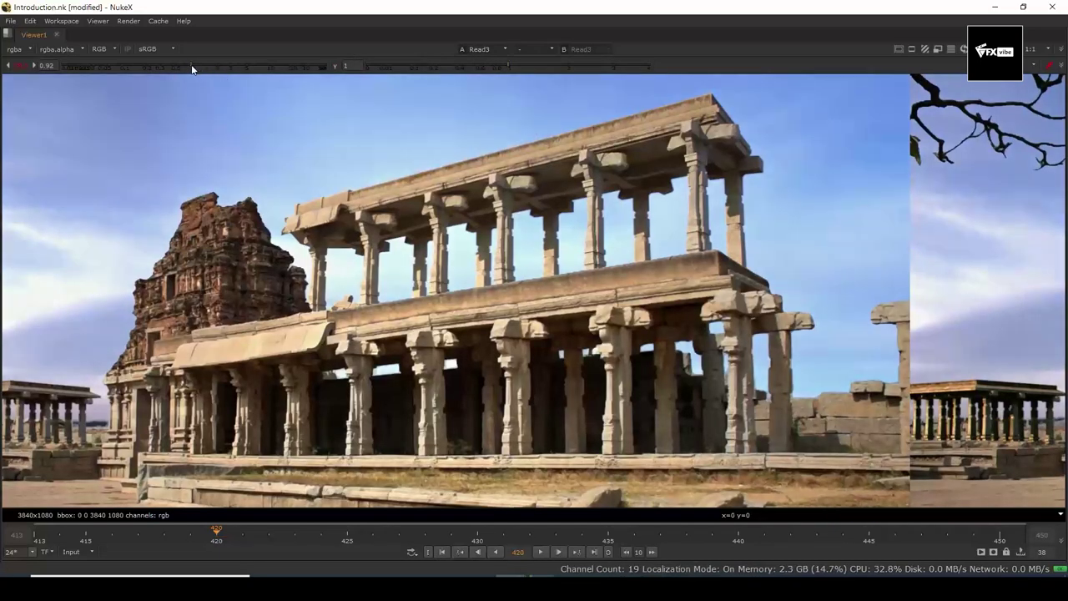
{"action": "left_click_drag", "start_coordinate": [194, 64], "coordinate": [226, 67]}
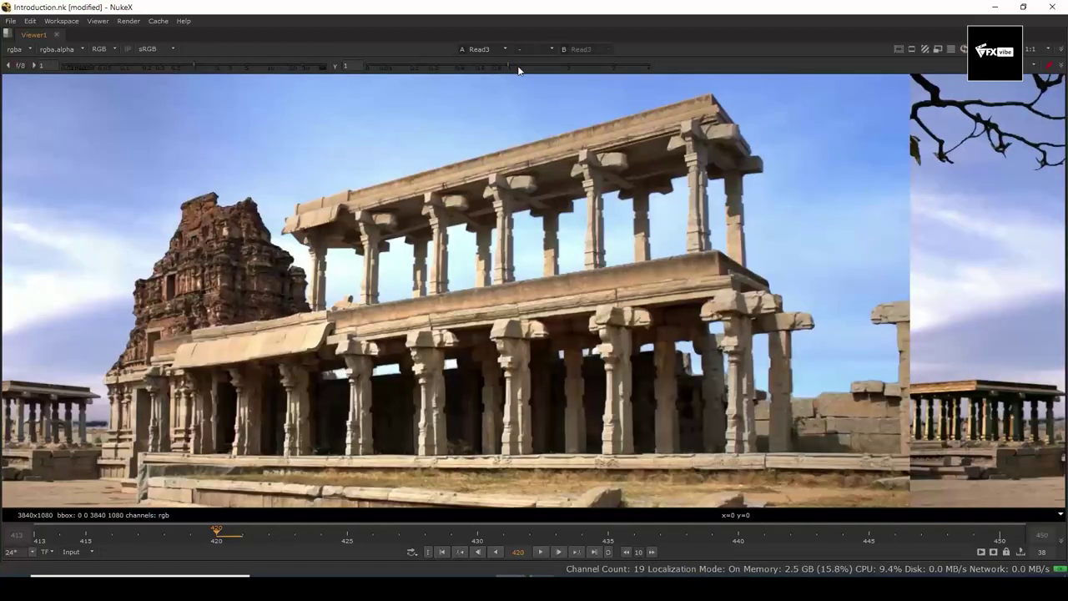
{"action": "left_click_drag", "start_coordinate": [512, 65], "coordinate": [396, 78]}
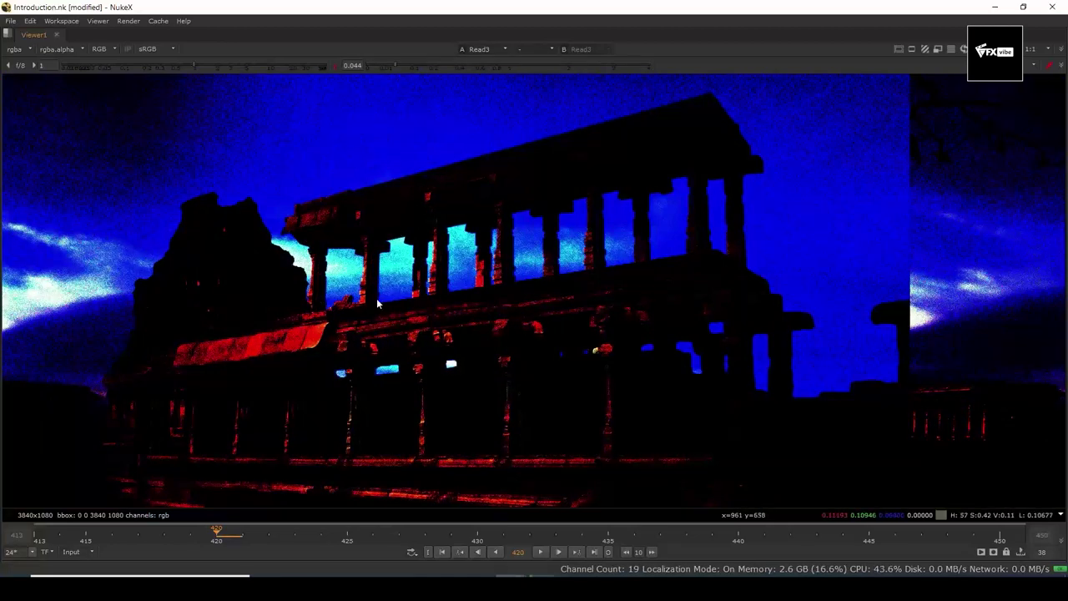
{"action": "left_click", "coordinate": [450, 67], "text": "ctrl"}
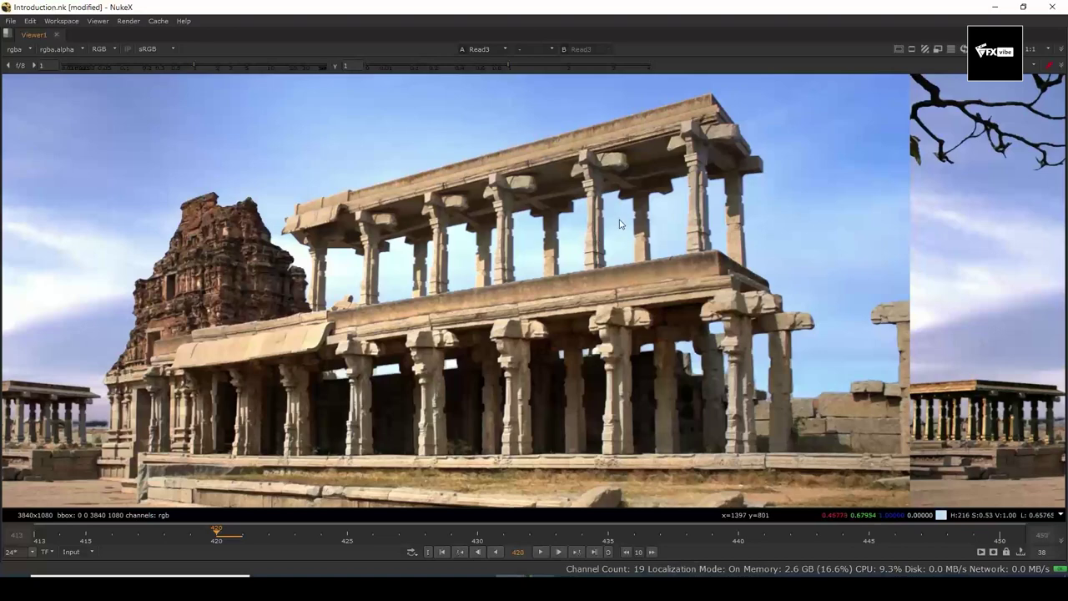
- Restore the full workspace layout and read the Level Component notes below the Bad Level backdrop
{"action": "key", "text": "space"}
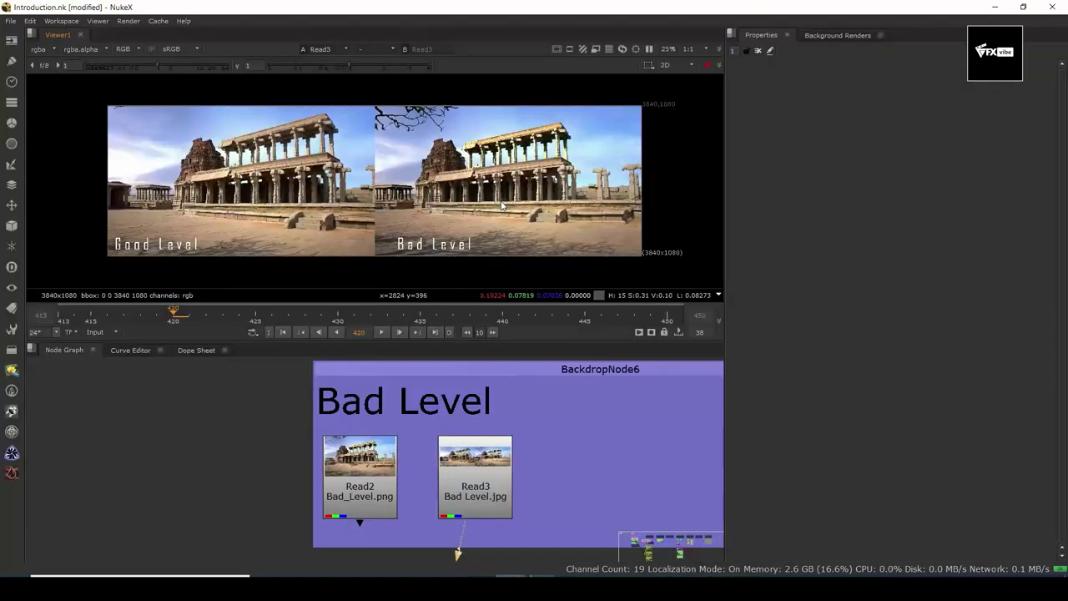
{"action": "scroll", "coordinate": [505, 484], "scroll_direction": "down", "scroll_amount": 3}
{"action": "mouse_move", "coordinate": [505, 484]}
{"action": "left_mouse_down"}
{"action": "mouse_move", "coordinate": [468, 418]}
{"action": "mouse_move", "coordinate": [506, 475]}
{"action": "left_mouse_up"}
{"action": "scroll", "coordinate": [501, 447], "scroll_direction": "up", "scroll_amount": 4}
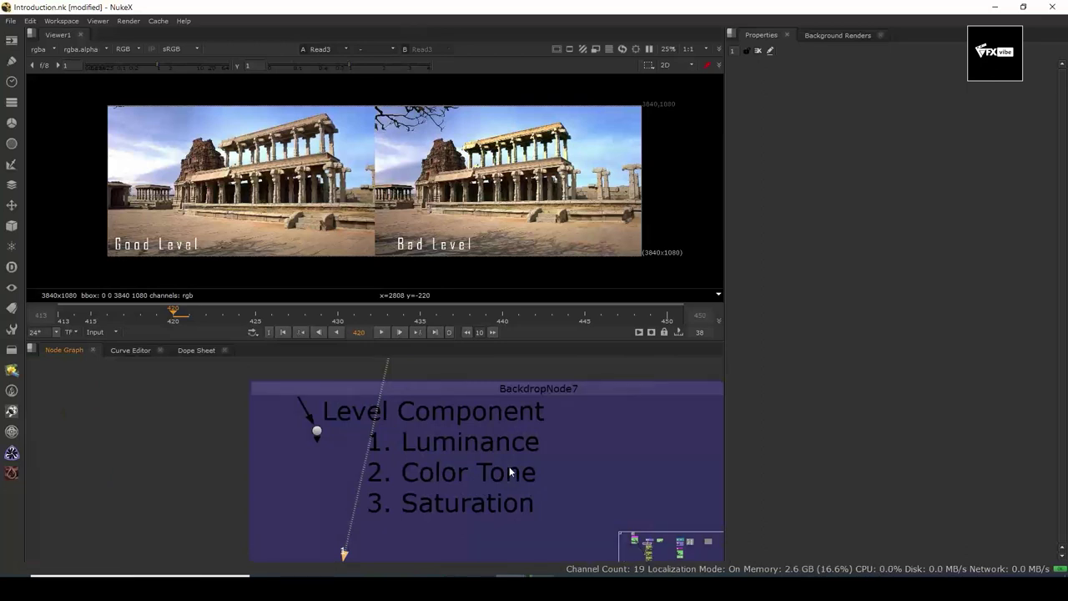
- Look over the Bad Highlight, Bad Black Level and Bad Contrast Level setups, ending on the Bad Highlight backdrop
{"action": "scroll", "coordinate": [513, 465], "scroll_direction": "down", "scroll_amount": 5}
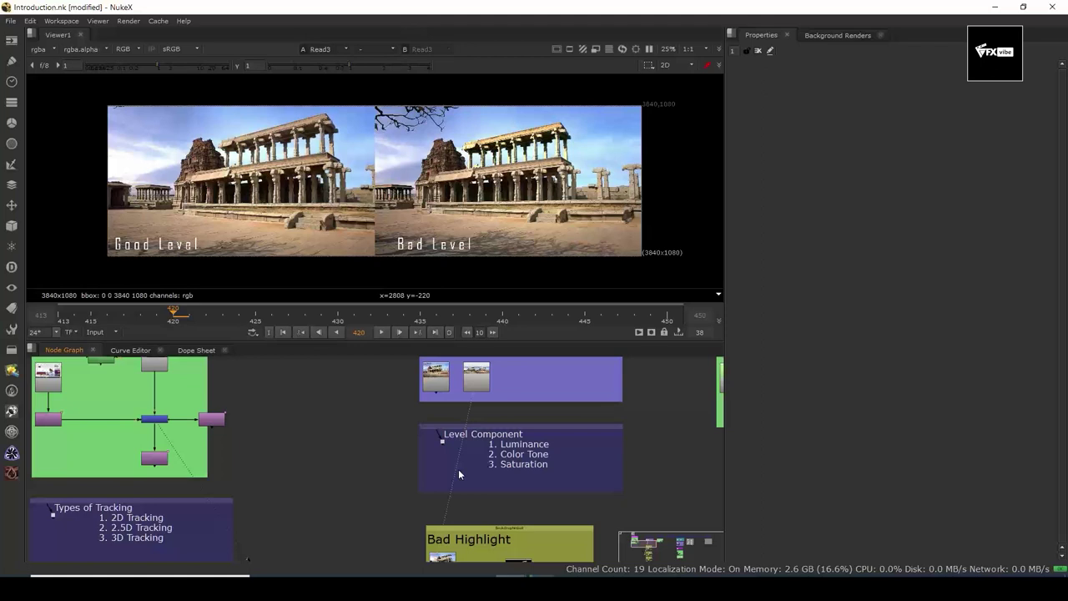
{"action": "scroll", "coordinate": [547, 467], "scroll_direction": "down", "scroll_amount": 5}
{"action": "left_click_drag", "start_coordinate": [550, 491], "coordinate": [496, 365]}
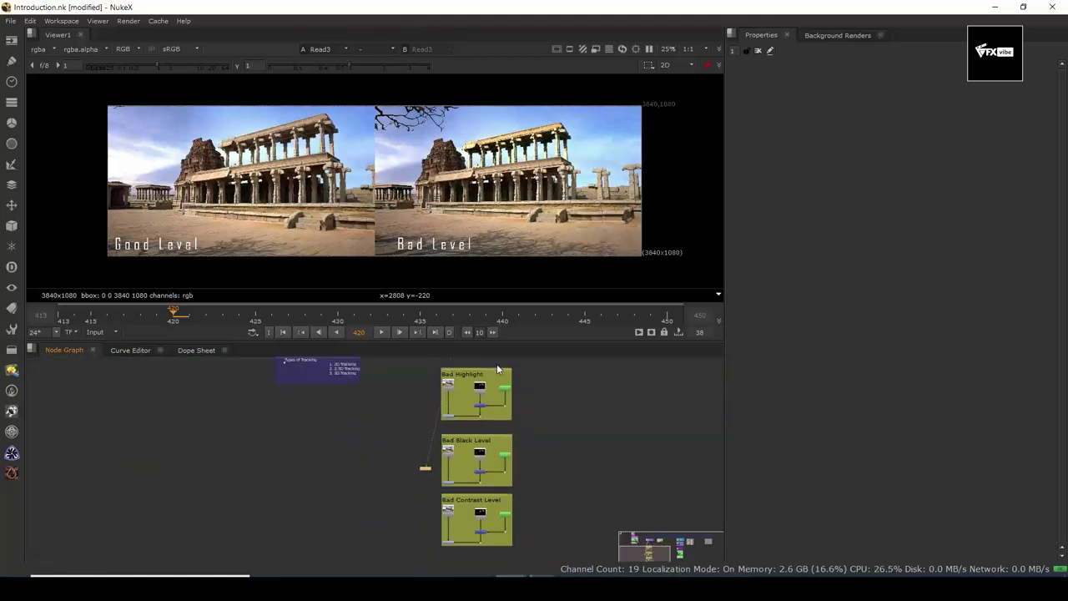
{"action": "left_click_drag", "start_coordinate": [508, 431], "coordinate": [514, 504]}
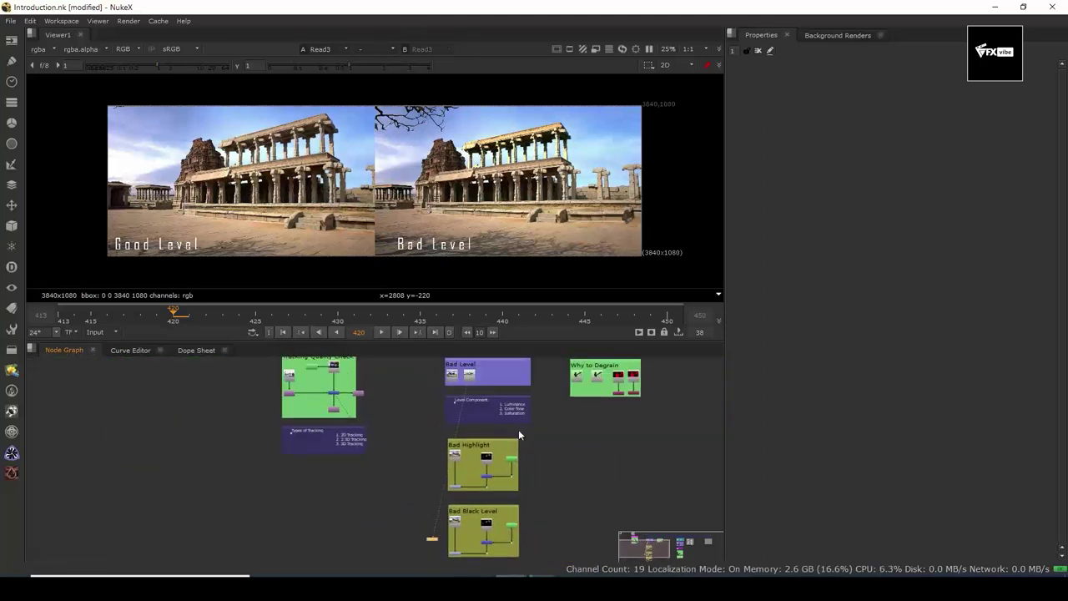
{"action": "scroll", "coordinate": [521, 443], "scroll_direction": "up", "scroll_amount": 1}
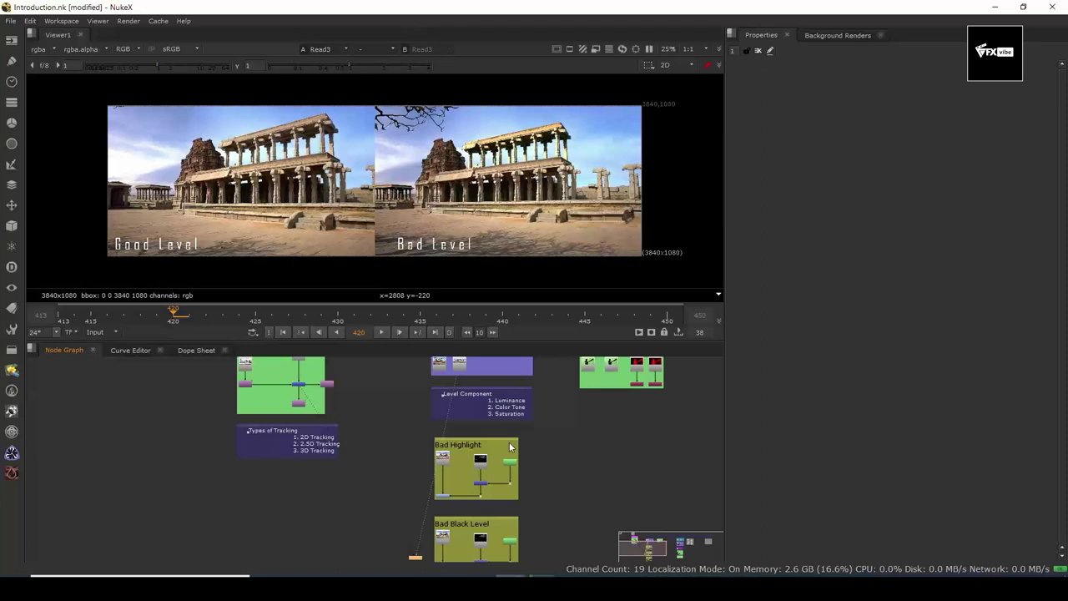
{"action": "scroll", "coordinate": [479, 429], "scroll_direction": "up", "scroll_amount": 3}
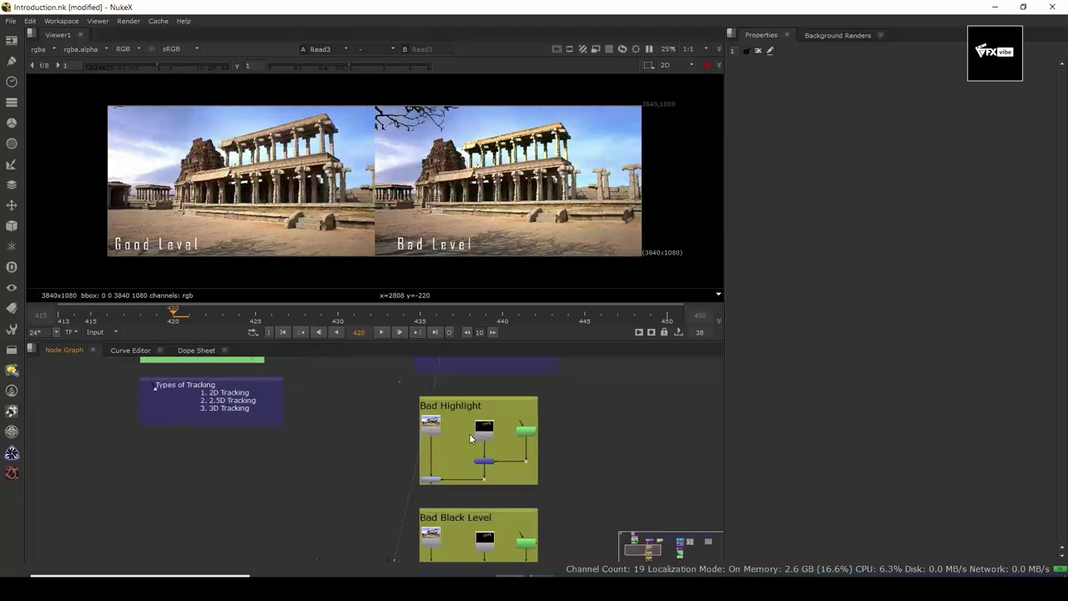
{"action": "left_click_drag", "start_coordinate": [504, 427], "coordinate": [525, 368]}
{"action": "scroll", "coordinate": [502, 429], "scroll_direction": "up", "scroll_amount": 3}
{"action": "scroll", "coordinate": [502, 429], "scroll_direction": "down", "scroll_amount": 3}
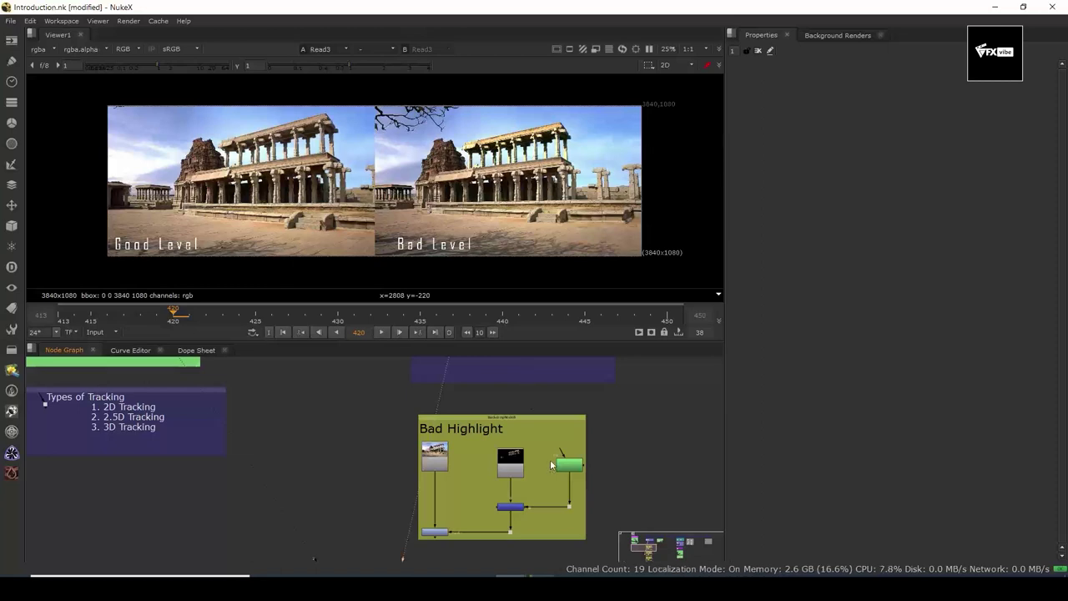
- Show the Read5 Final.png source image from the Bad Highlight setup in the viewer
{"action": "left_click_drag", "start_coordinate": [521, 464], "coordinate": [514, 411]}
{"action": "scroll", "coordinate": [514, 415], "scroll_direction": "up", "scroll_amount": 2}
{"action": "left_click", "coordinate": [381, 403]}
{"action": "key", "text": "1"}
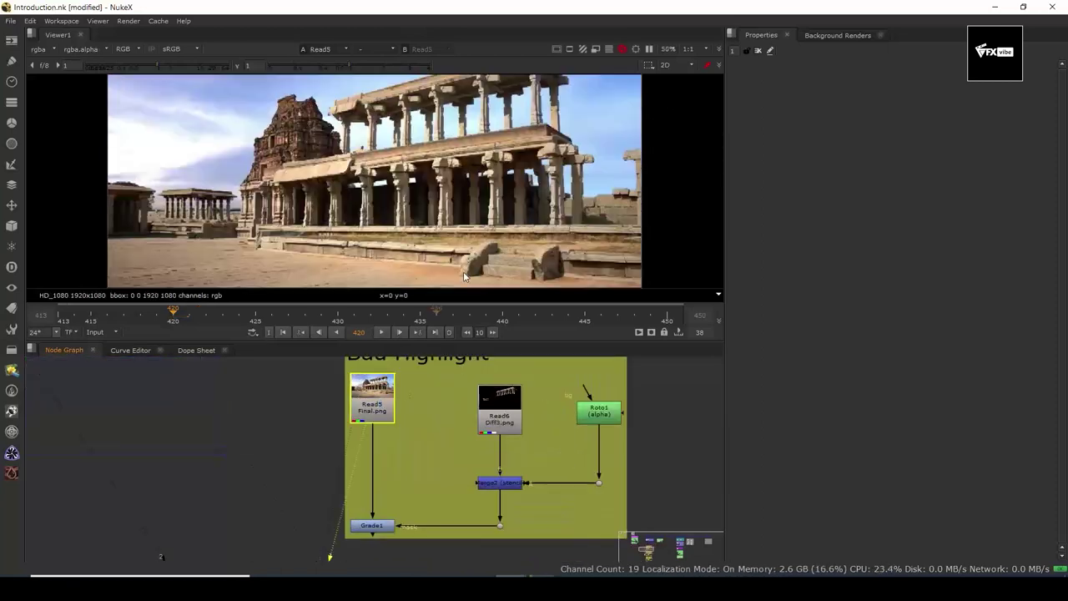
- View the Grade1 result of the Bad Highlight setup and look over the temple's upper storey
{"action": "scroll", "coordinate": [471, 222], "scroll_direction": "down", "scroll_amount": 1}
{"action": "left_click_drag", "start_coordinate": [452, 468], "coordinate": [487, 455]}
{"action": "scroll", "coordinate": [449, 197], "scroll_direction": "up", "scroll_amount": 3}
{"action": "left_click_drag", "start_coordinate": [419, 510], "coordinate": [411, 472]}
{"action": "left_click", "coordinate": [405, 480]}
{"action": "key", "text": "1"}
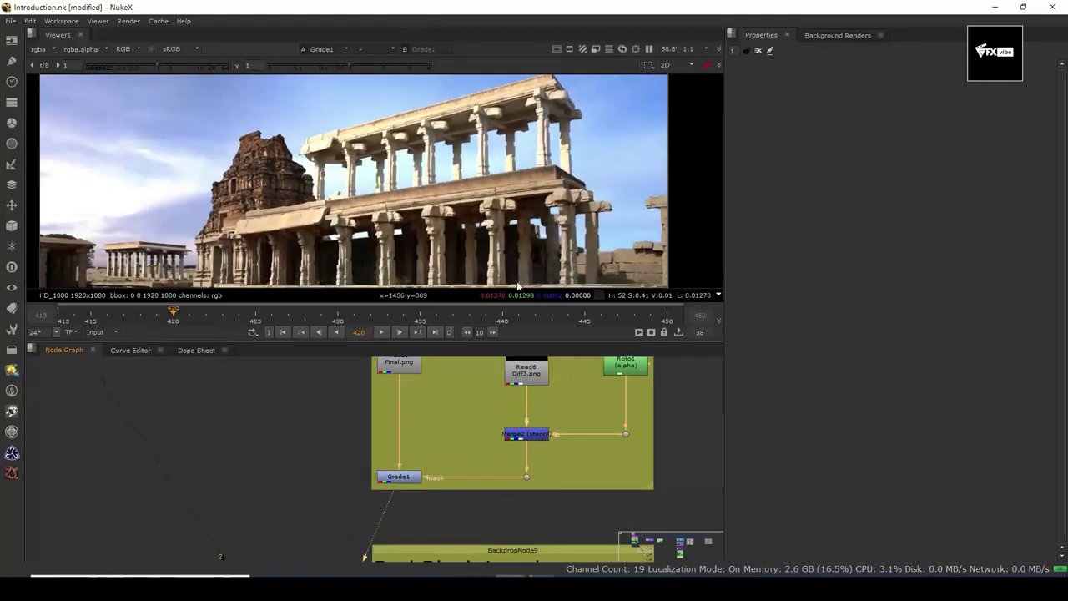
{"action": "left_click_drag", "start_coordinate": [428, 155], "coordinate": [441, 177]}
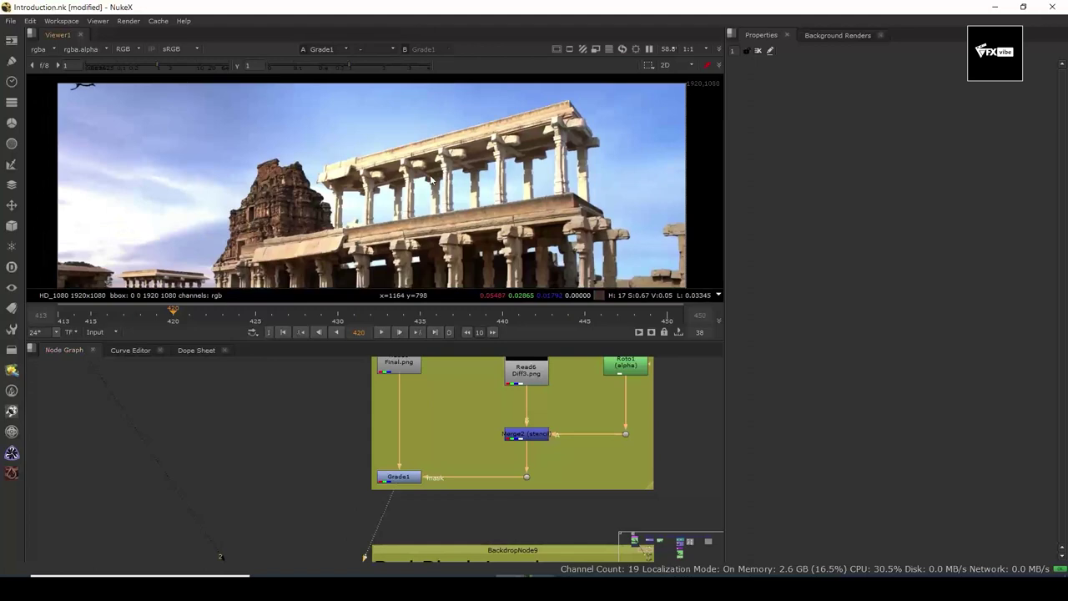
{"action": "left_click_drag", "start_coordinate": [518, 434], "coordinate": [523, 537]}
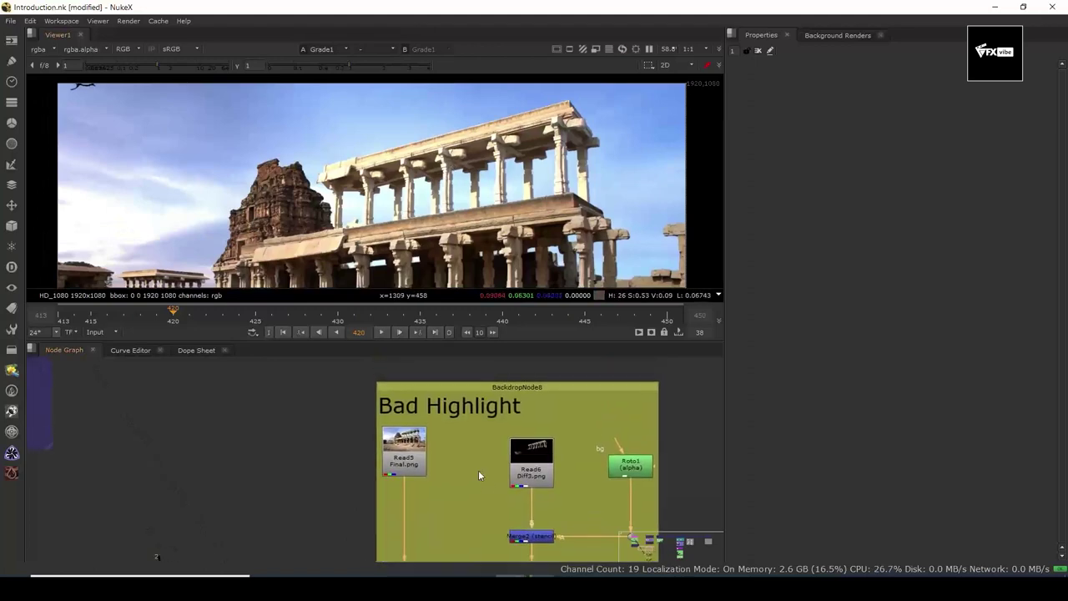
- Lower the viewer gamma to 0.05 to inspect the bright upper pillars of the Bad Highlight result, and reset the gamma
{"action": "scroll", "coordinate": [409, 275], "scroll_direction": "up", "scroll_amount": 5}
{"action": "left_click_drag", "start_coordinate": [401, 181], "coordinate": [635, 141]}
{"action": "left_click_drag", "start_coordinate": [347, 67], "coordinate": [287, 72]}
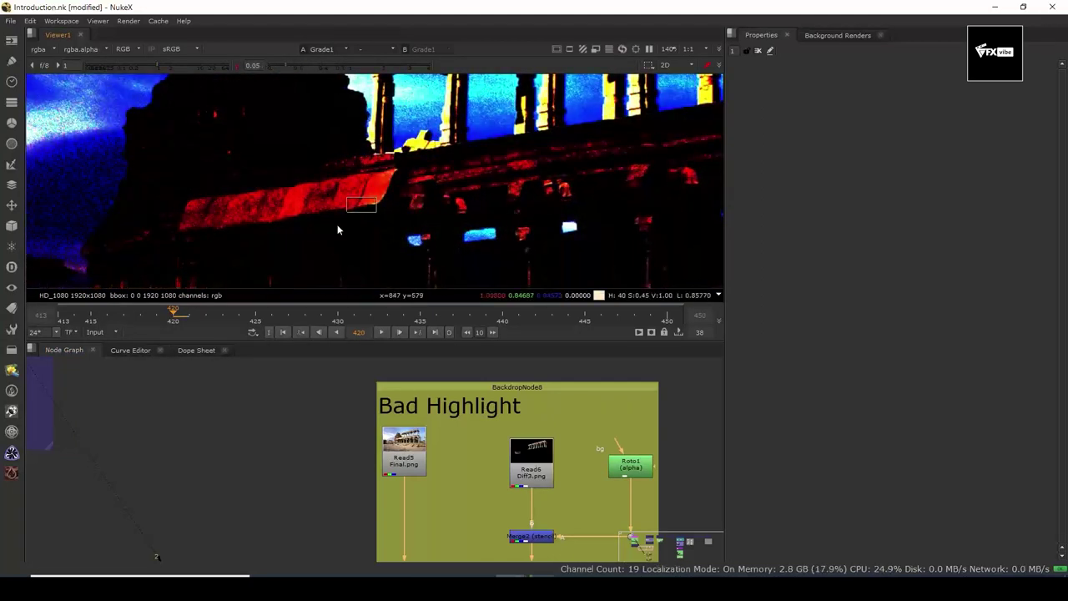
{"action": "left_click_drag", "start_coordinate": [465, 182], "coordinate": [331, 311]}
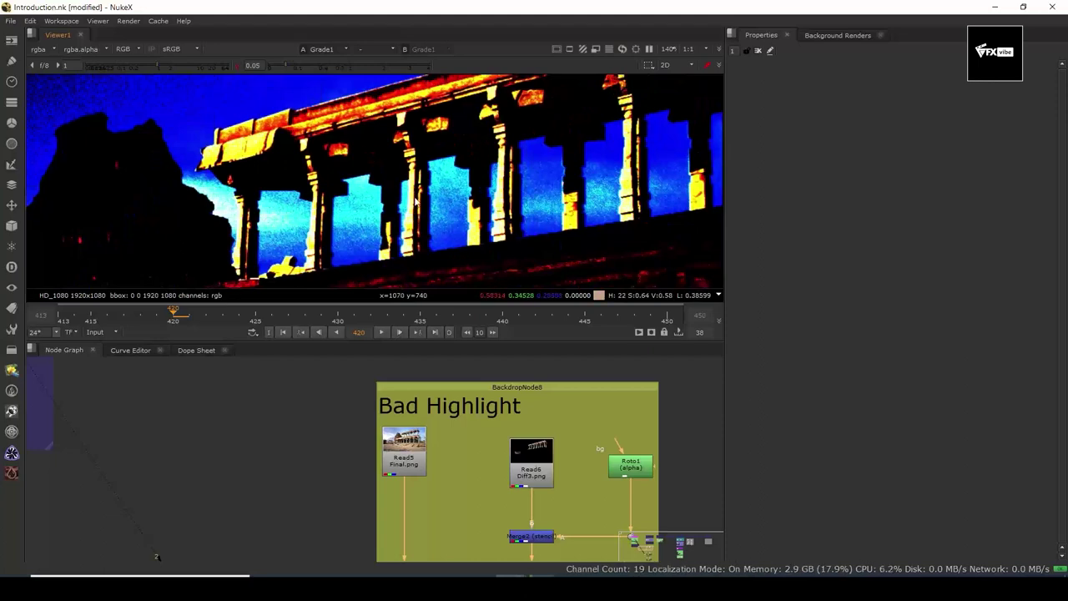
{"action": "scroll", "coordinate": [333, 159], "scroll_direction": "down", "scroll_amount": 5}
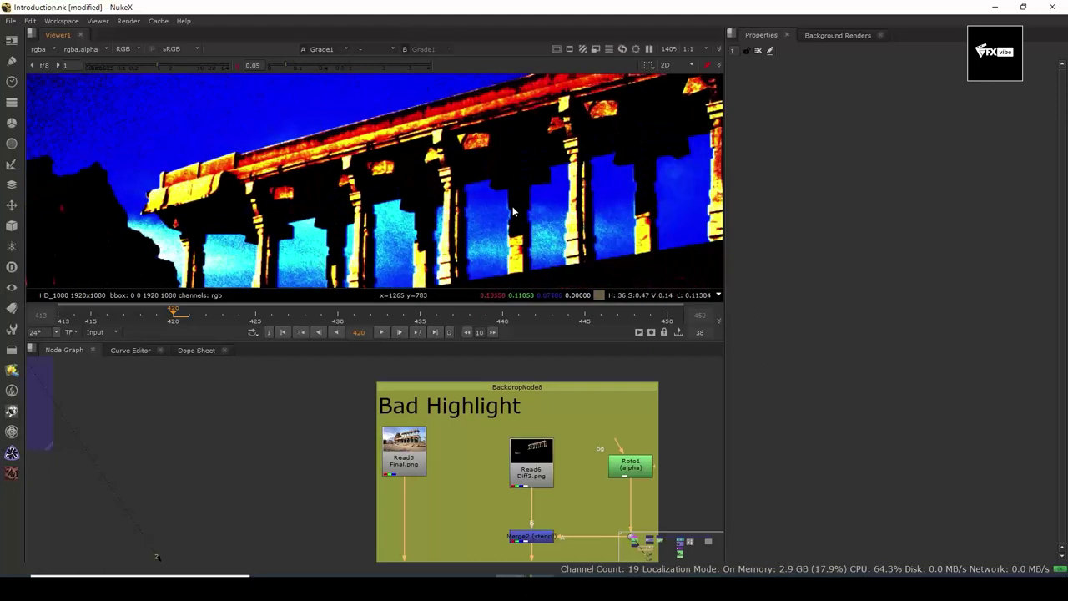
{"action": "left_click", "coordinate": [238, 67]}
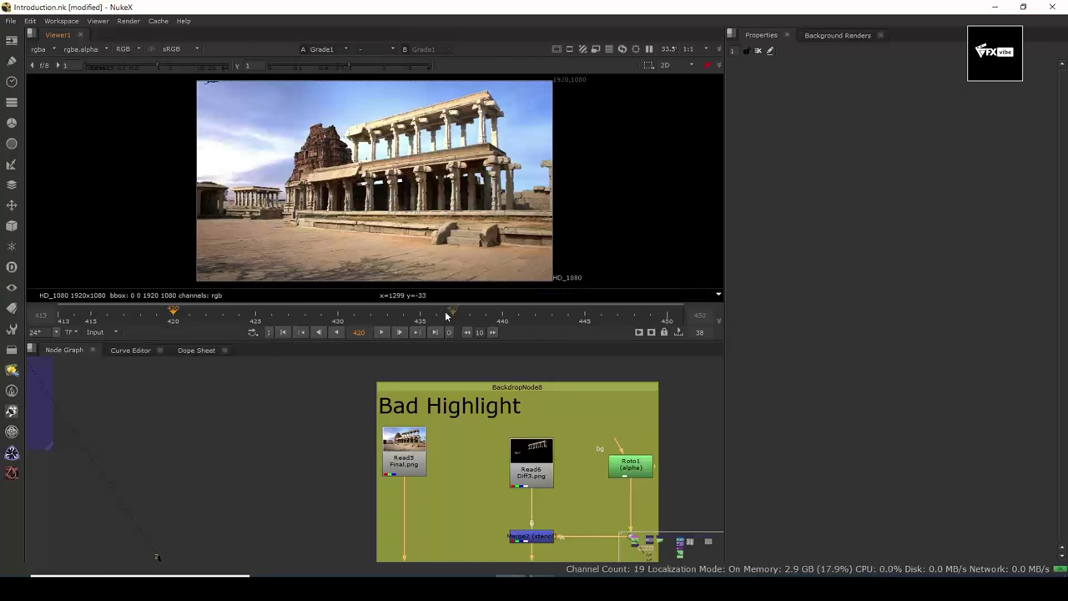
- Show the Grade2 result of the Bad Black Level setup in the viewer
{"action": "scroll", "coordinate": [492, 448], "scroll_direction": "down", "scroll_amount": 2}
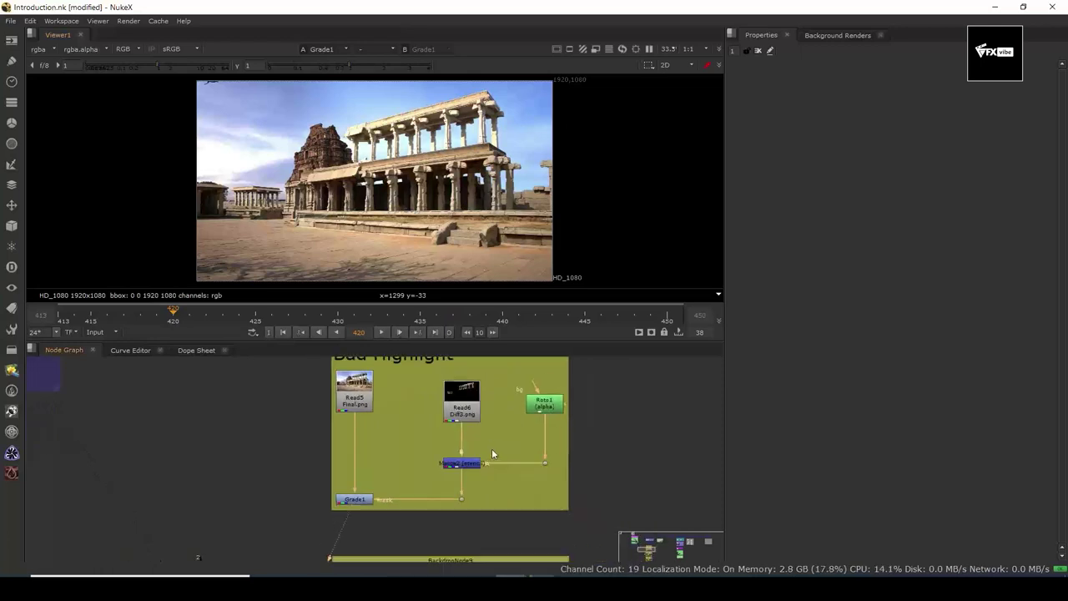
{"action": "left_click_drag", "start_coordinate": [496, 522], "coordinate": [507, 414]}
{"action": "scroll", "coordinate": [508, 429], "scroll_direction": "down", "scroll_amount": 2}
{"action": "left_click_drag", "start_coordinate": [501, 488], "coordinate": [501, 445]}
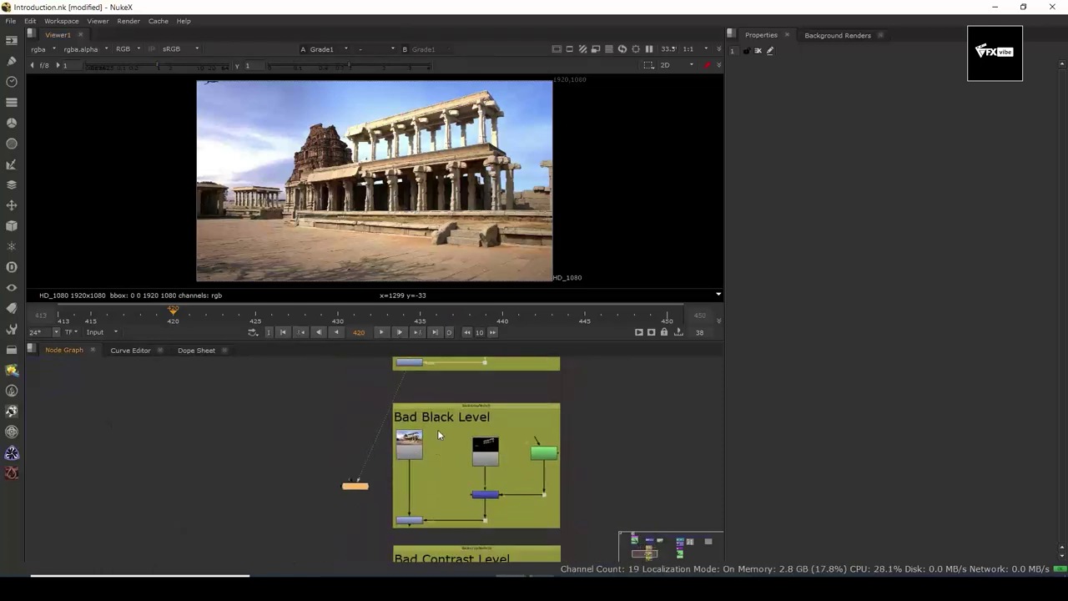
{"action": "left_click_drag", "start_coordinate": [437, 467], "coordinate": [435, 451]}
{"action": "scroll", "coordinate": [438, 447], "scroll_direction": "up", "scroll_amount": 1}
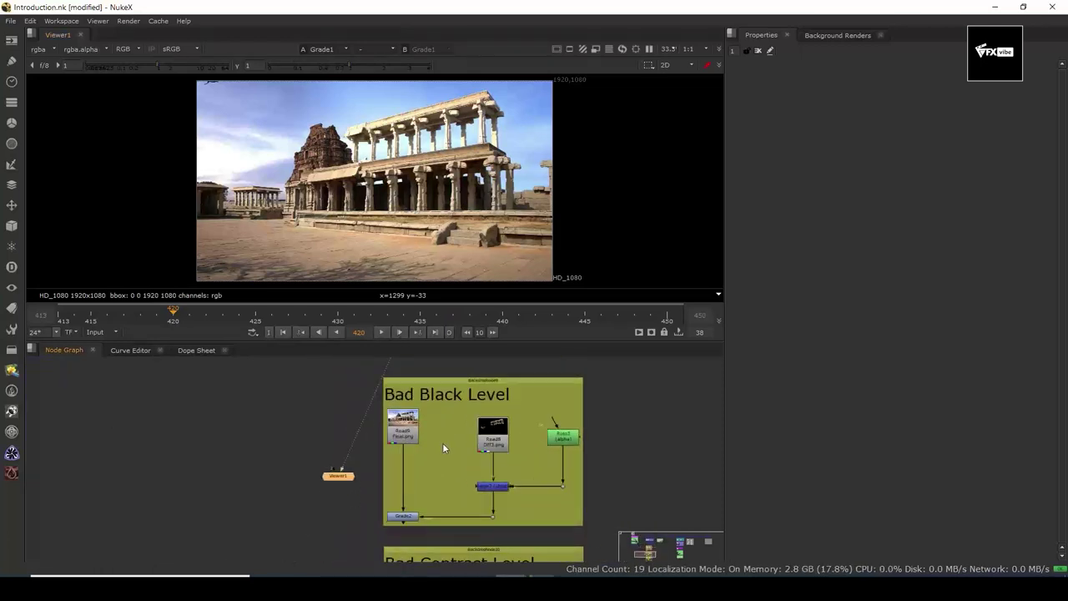
{"action": "left_click", "coordinate": [403, 515]}
{"action": "key", "text": "1"}
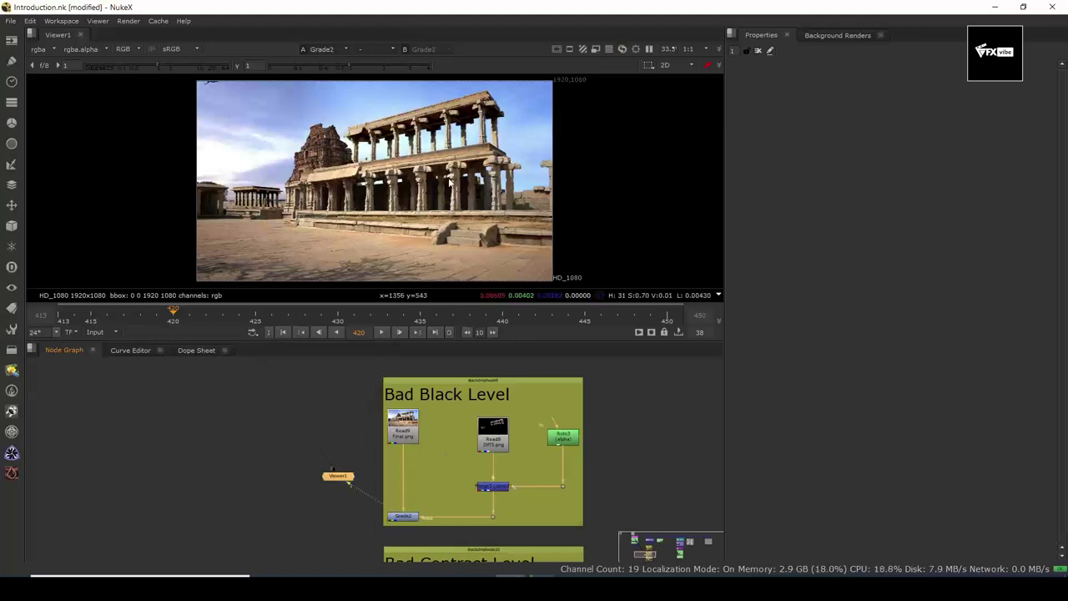
- Raise the viewer gain to 52 to inspect the blacks under the temple's upper roof, and reset the gain
{"action": "scroll", "coordinate": [436, 169], "scroll_direction": "up", "scroll_amount": 4}
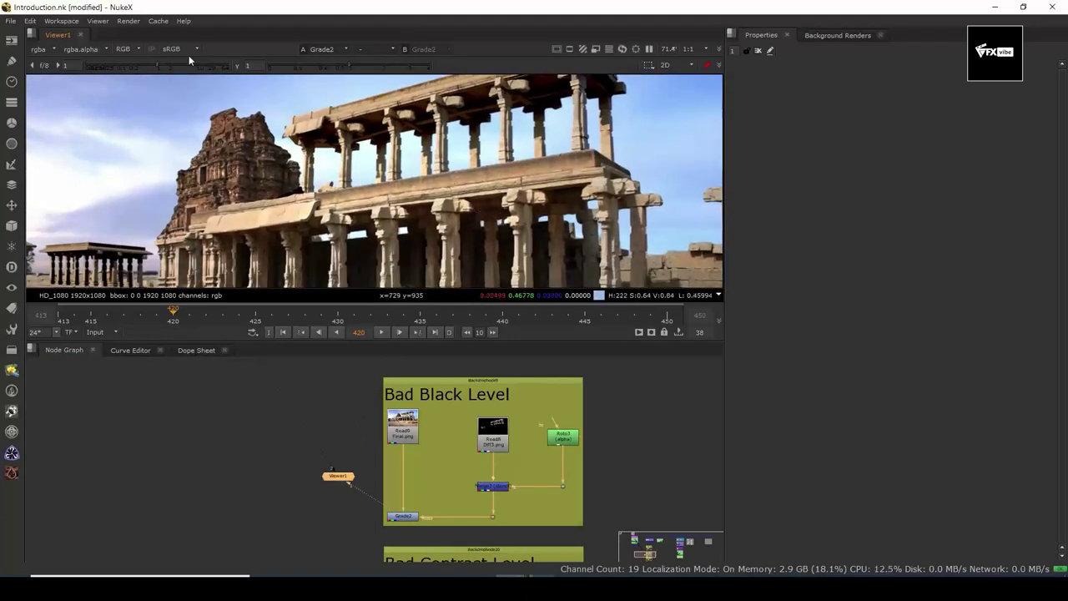
{"action": "left_click_drag", "start_coordinate": [145, 70], "coordinate": [230, 74]}
{"action": "scroll", "coordinate": [475, 129], "scroll_direction": "up", "scroll_amount": 3}
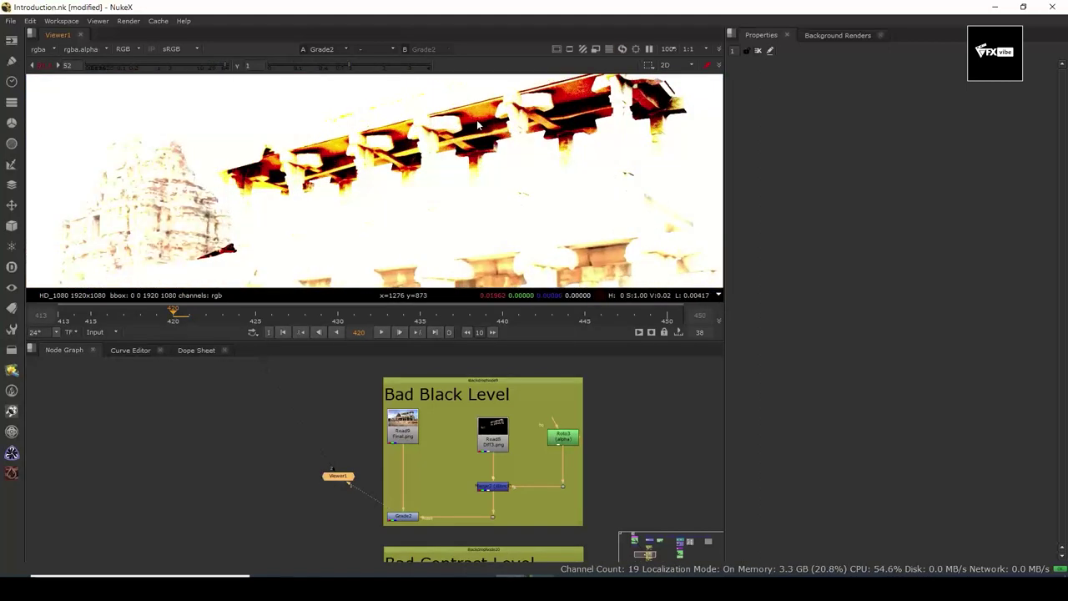
{"action": "scroll", "coordinate": [475, 129], "scroll_direction": "up", "scroll_amount": 3}
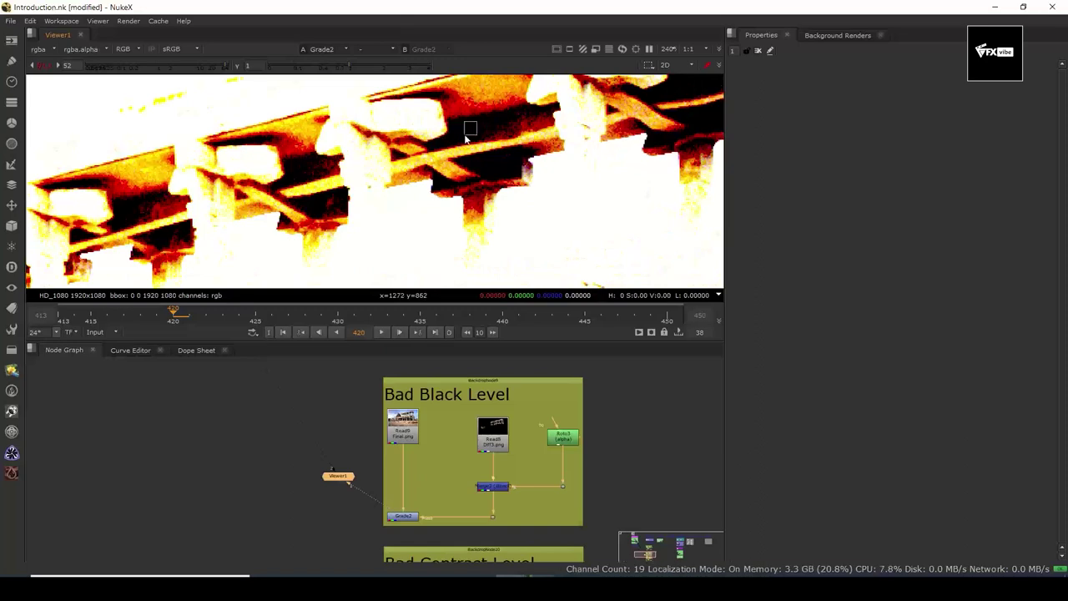
{"action": "scroll", "coordinate": [466, 138], "scroll_direction": "down", "scroll_amount": 6}
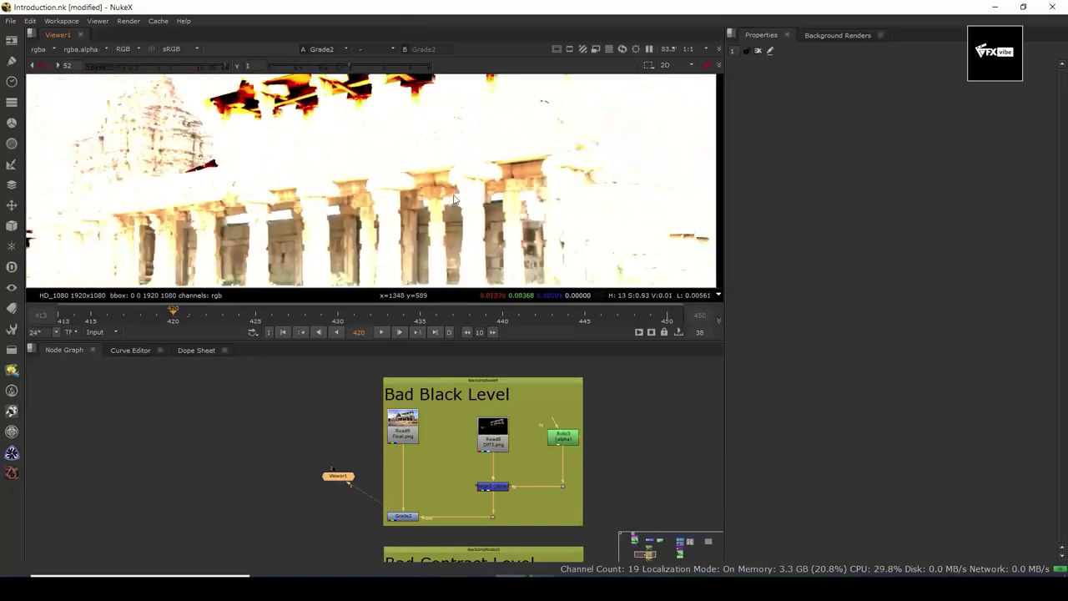
{"action": "left_click_drag", "start_coordinate": [453, 212], "coordinate": [467, 251]}
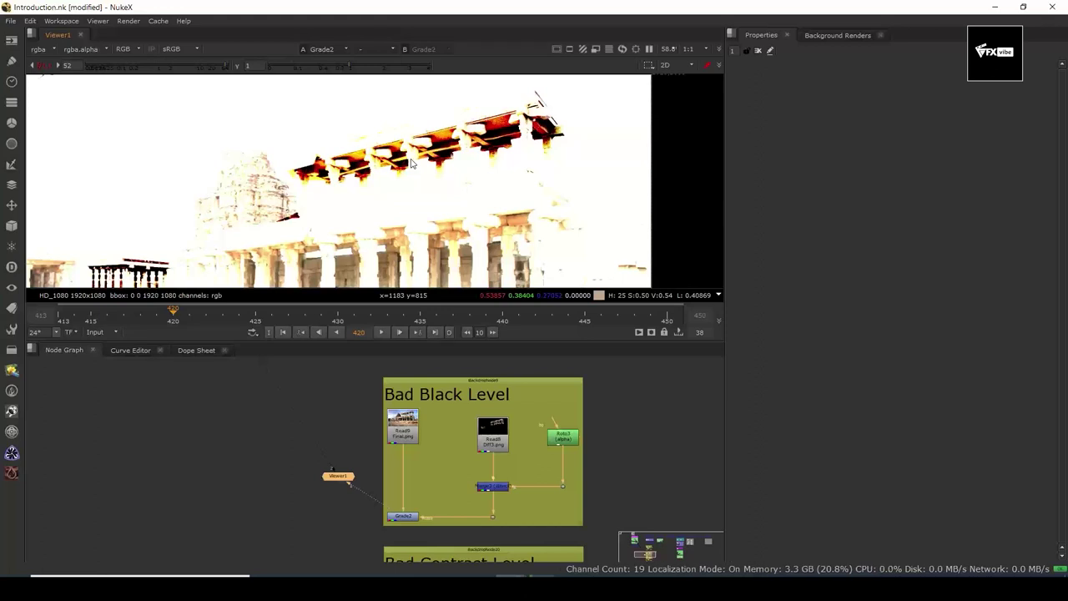
{"action": "left_click", "coordinate": [112, 63]}
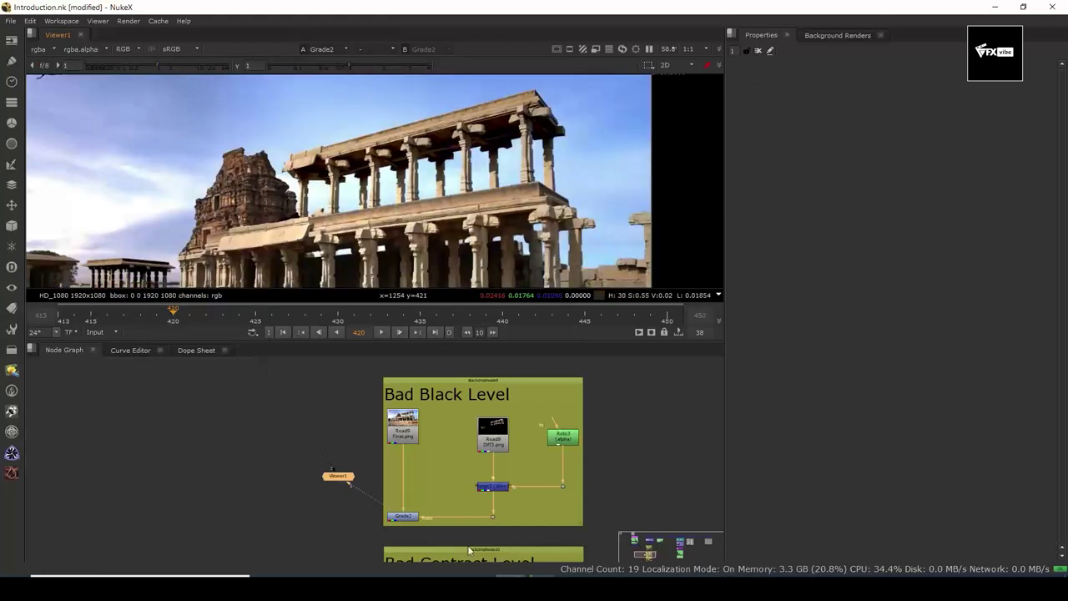
- Show the Grade3 result of the Bad Contrast Level setup in the viewer
{"action": "scroll", "coordinate": [450, 442], "scroll_direction": "down", "scroll_amount": 3}
{"action": "left_click_drag", "start_coordinate": [445, 479], "coordinate": [460, 375]}
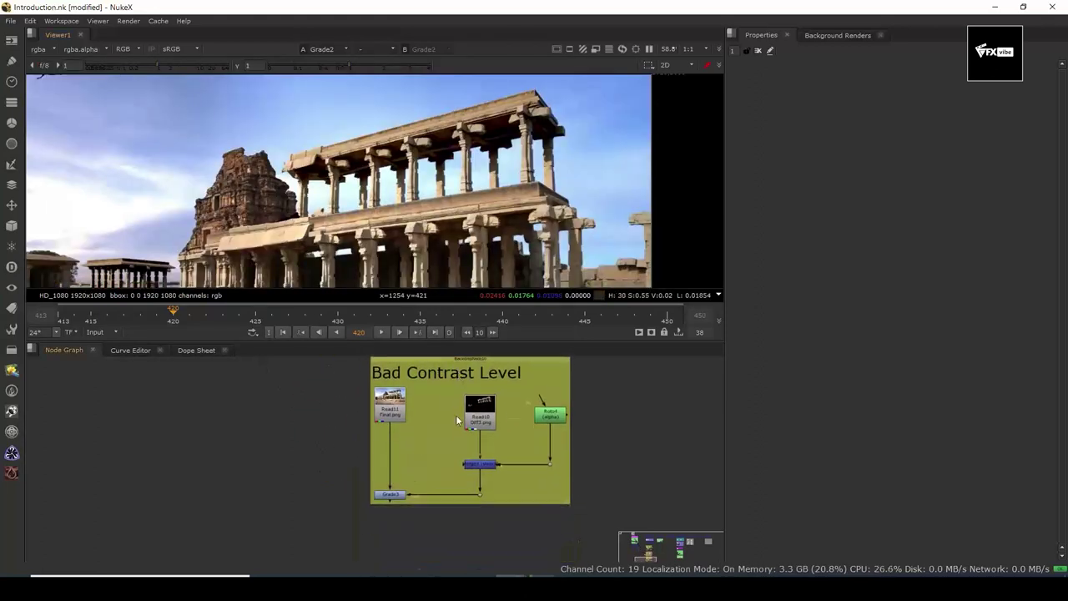
{"action": "left_click", "coordinate": [392, 494]}
{"action": "key", "text": "1"}
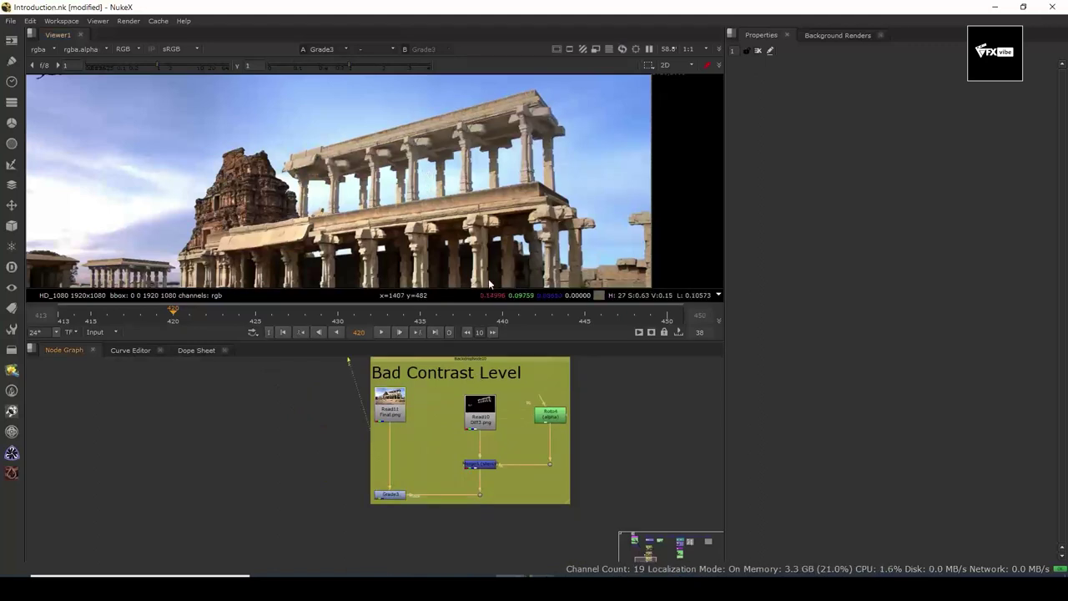
- Inspect the contrast of the temple's upper storey in a maximized viewer, and restore the workspace with the whole image fitted
{"action": "scroll", "coordinate": [426, 173], "scroll_direction": "up", "scroll_amount": 4}
{"action": "key", "text": "space"}
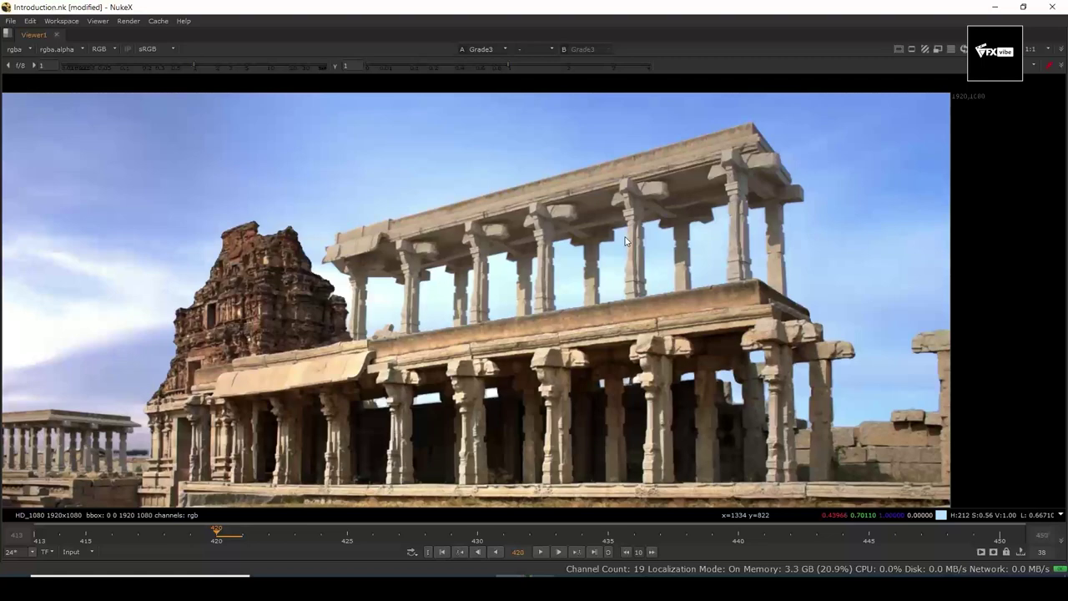
{"action": "scroll", "coordinate": [609, 177], "scroll_direction": "up", "scroll_amount": 2}
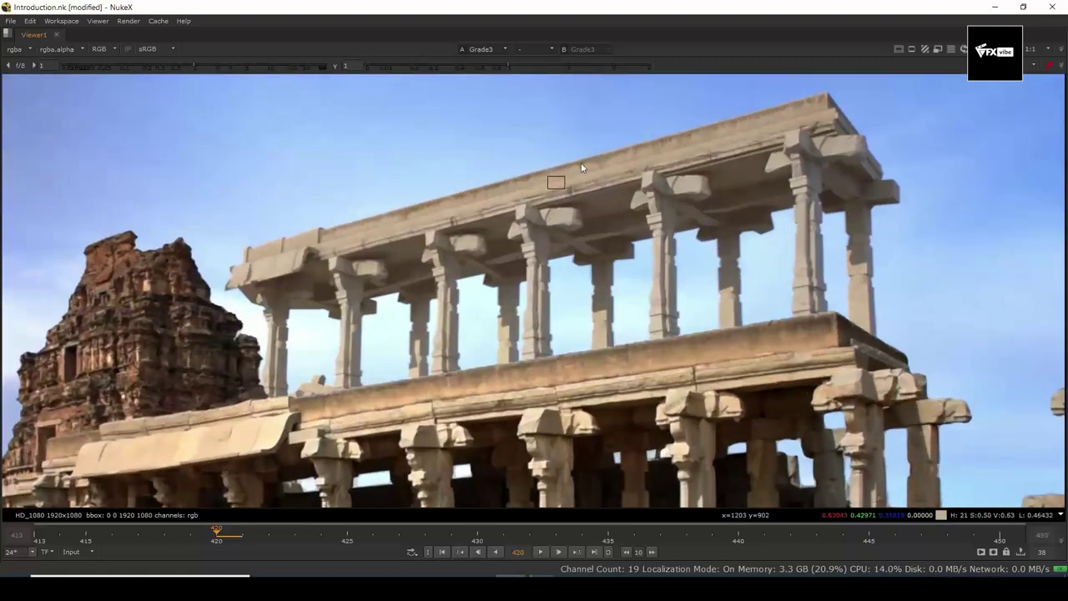
{"action": "left_click_drag", "start_coordinate": [589, 235], "coordinate": [637, 203]}
{"action": "left_click_drag", "start_coordinate": [873, 121], "coordinate": [171, 402]}
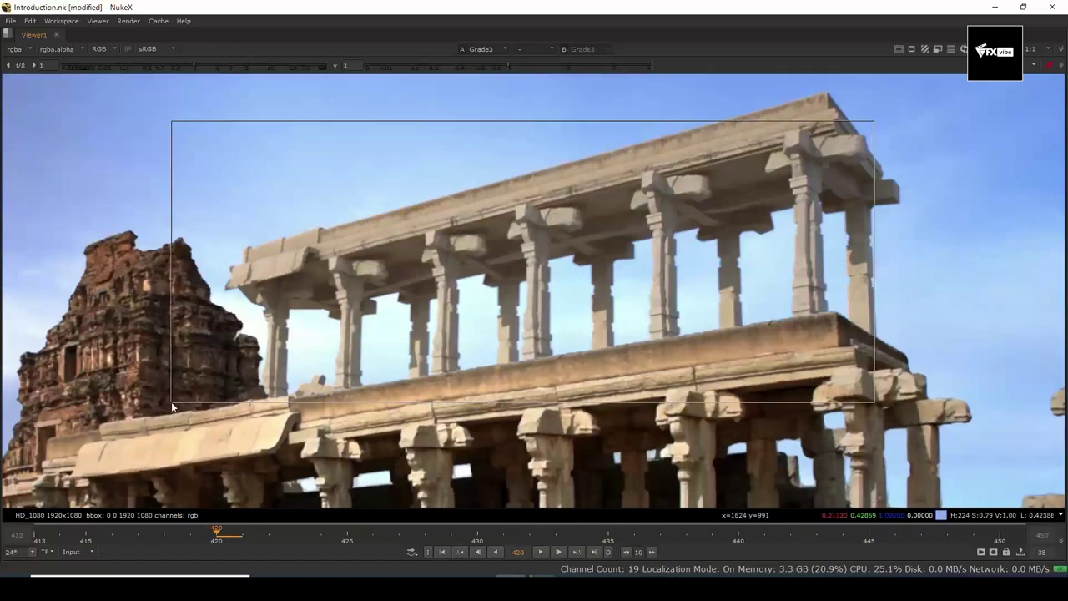
{"action": "key", "text": "space"}
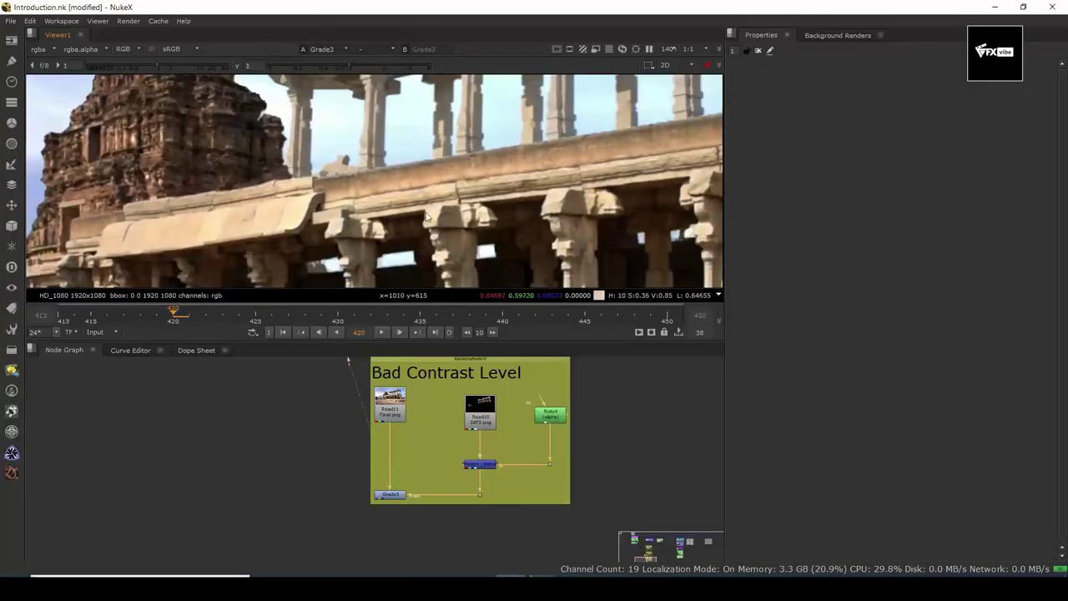
{"action": "key", "text": "f"}
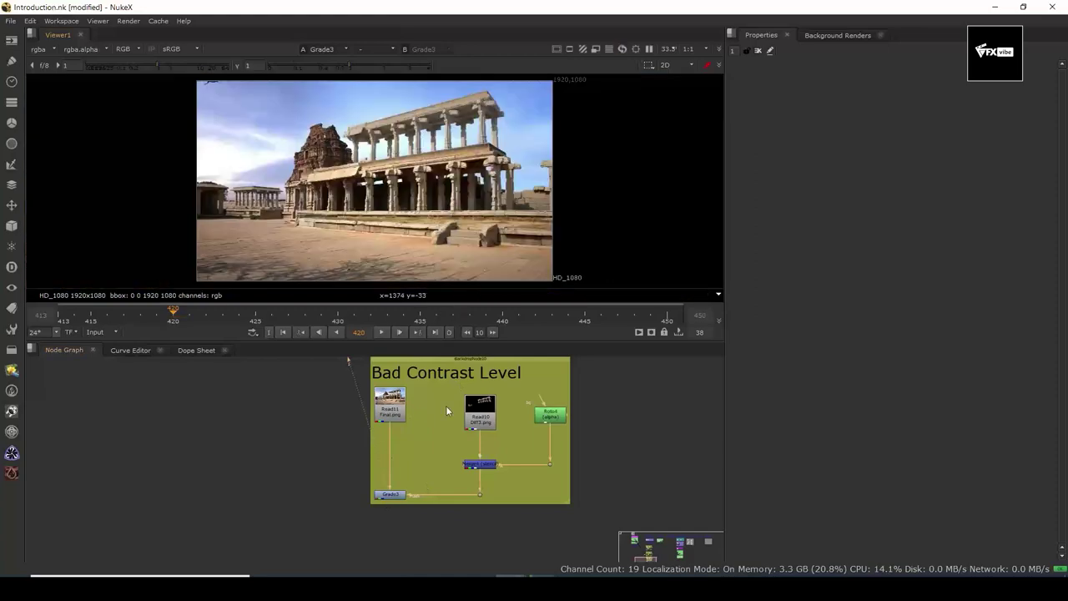
- Load the Read5 source image from the Bad Highlight setup into the viewer for comparison with Grade3
{"action": "scroll", "coordinate": [444, 408], "scroll_direction": "down", "scroll_amount": 4}
{"action": "left_click_drag", "start_coordinate": [447, 425], "coordinate": [452, 550]}
{"action": "left_click", "coordinate": [432, 447]}
{"action": "key", "text": "1"}
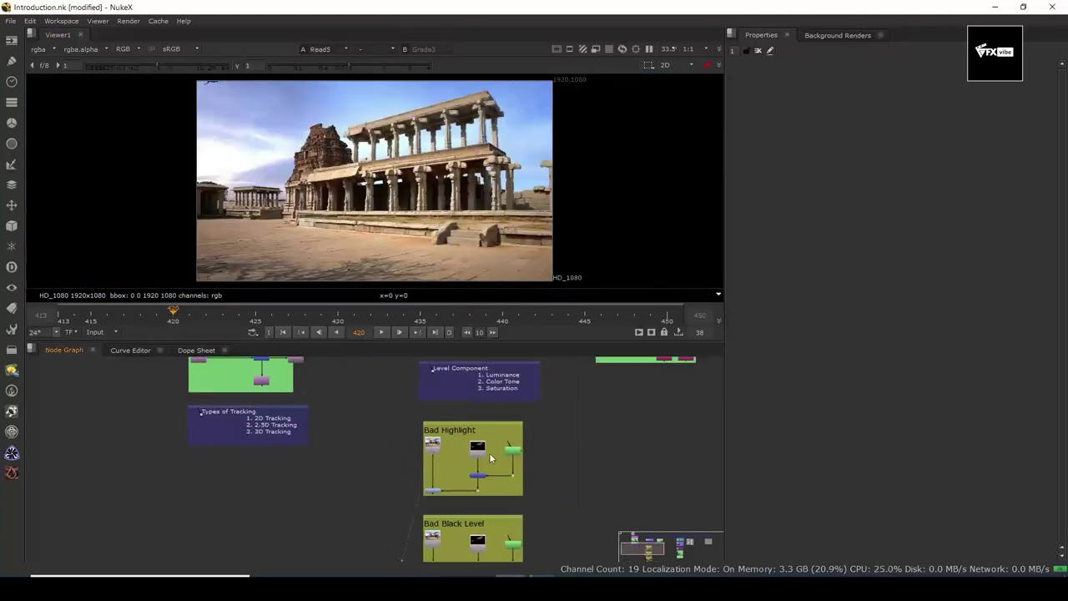
- Compare Read5 with Grade3 in a maximized viewer by switching between both on the upper pillars, and restore the workspace
{"action": "key", "text": "space"}
{"action": "scroll", "coordinate": [664, 244], "scroll_direction": "up", "scroll_amount": 1}
{"action": "left_click_drag", "start_coordinate": [627, 240], "coordinate": [655, 315]}
{"action": "scroll", "coordinate": [664, 245], "scroll_direction": "up", "scroll_amount": 2}
{"action": "key", "text": "2"}
{"action": "key", "text": "1"}
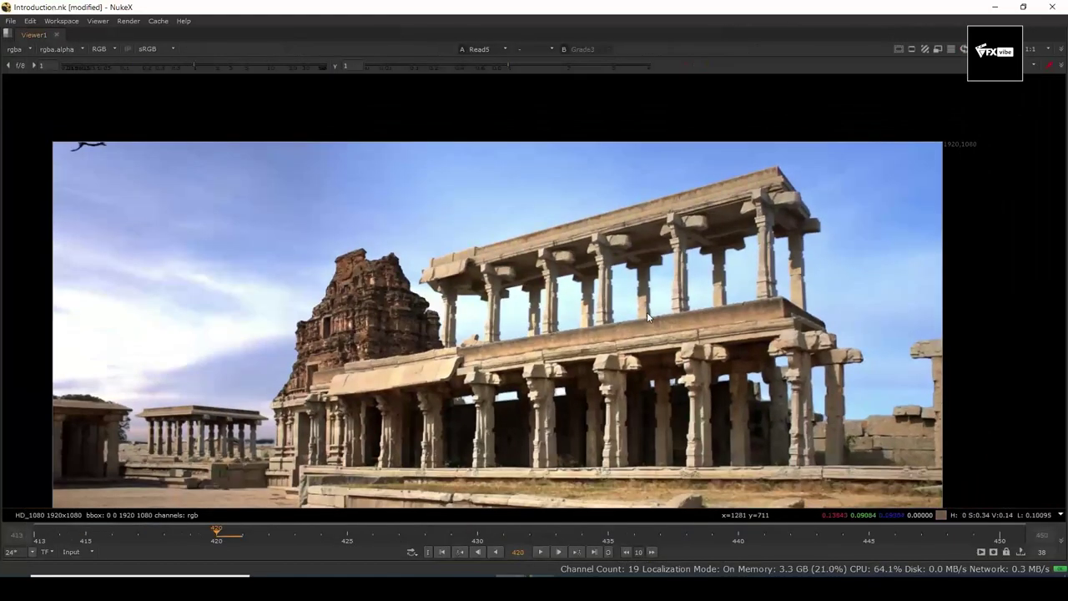
{"action": "key", "text": "2"}
{"action": "scroll", "coordinate": [656, 318], "scroll_direction": "up", "scroll_amount": 3}
{"action": "key", "text": "1"}
{"action": "key", "text": "2"}
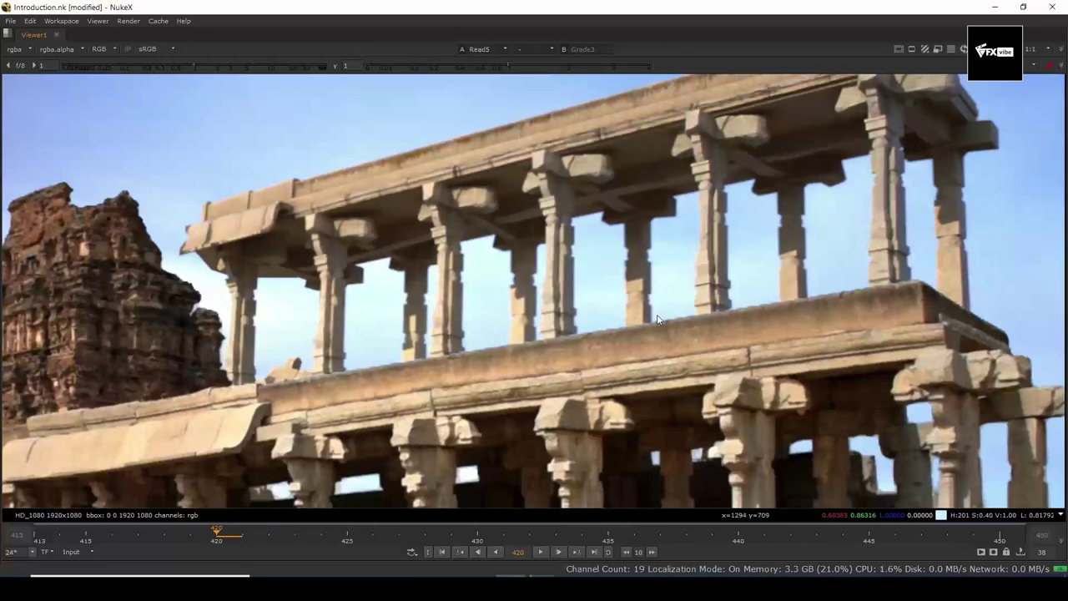
{"action": "key", "text": "space"}
- Look over the 3. Grain section and the Why to Degrain setup in the node graph
{"action": "mouse_move", "coordinate": [424, 497]}
{"action": "left_mouse_down"}
{"action": "mouse_move", "coordinate": [433, 415]}
{"action": "mouse_move", "coordinate": [427, 518]}
{"action": "left_mouse_up"}
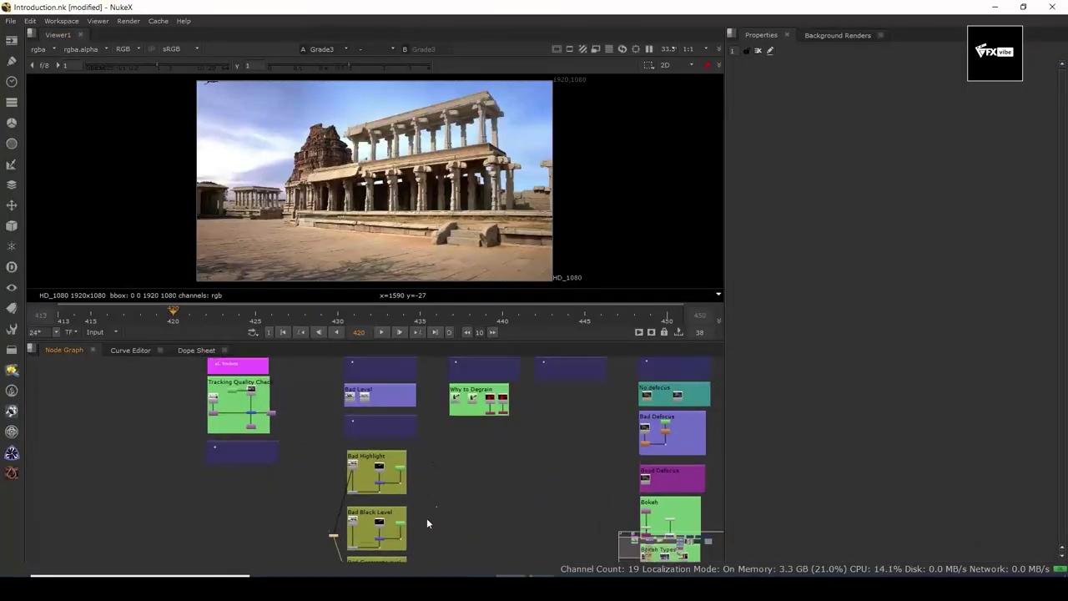
{"action": "left_click_drag", "start_coordinate": [459, 438], "coordinate": [459, 479]}
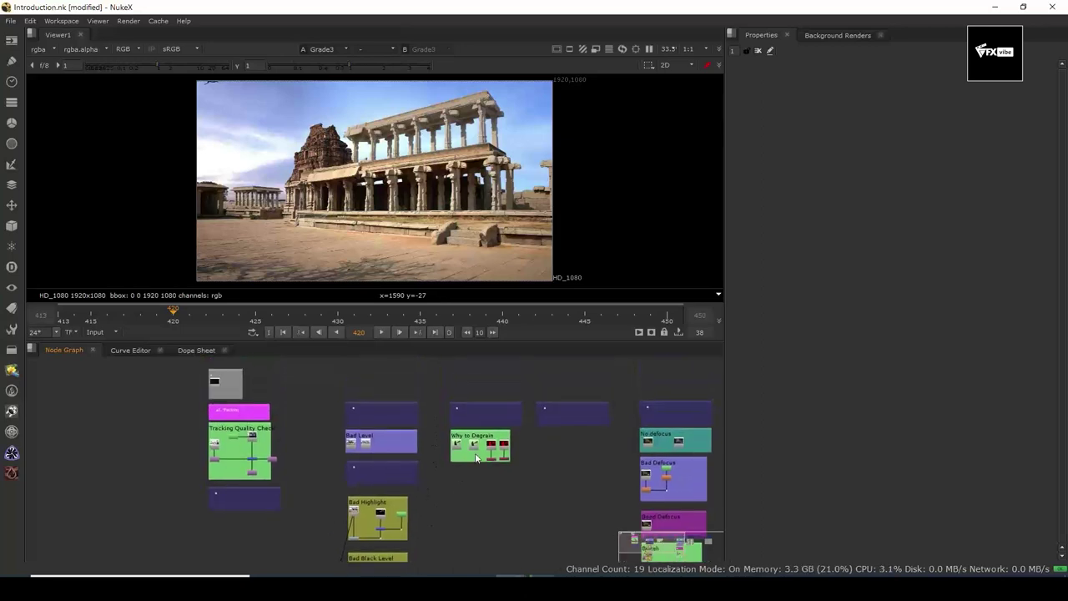
{"action": "scroll", "coordinate": [474, 420], "scroll_direction": "up", "scroll_amount": 6}
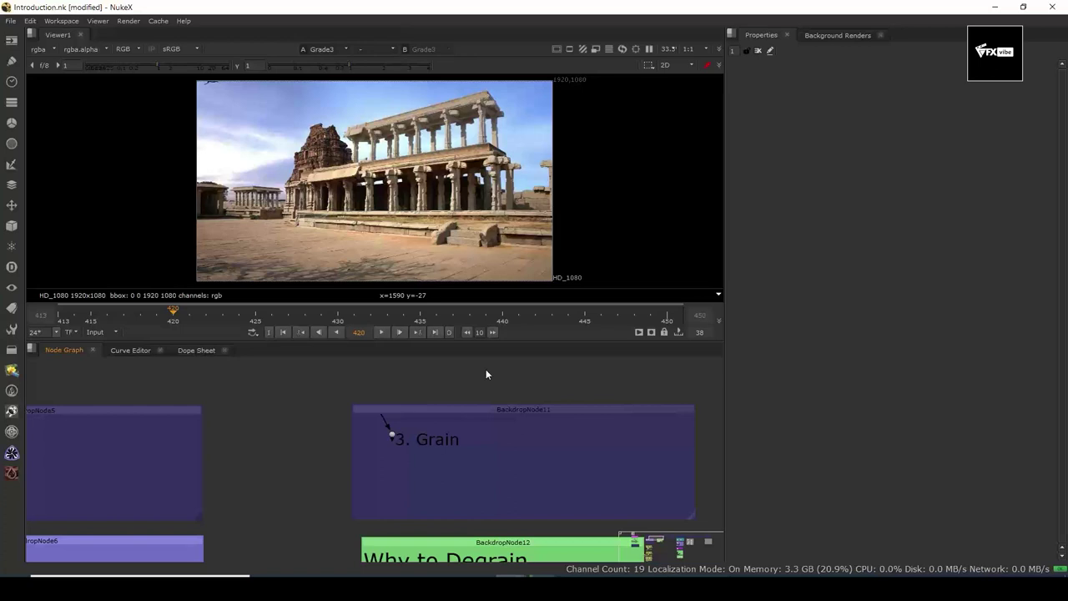
{"action": "left_click_drag", "start_coordinate": [472, 519], "coordinate": [428, 365]}
{"action": "left_click_drag", "start_coordinate": [544, 463], "coordinate": [544, 423]}
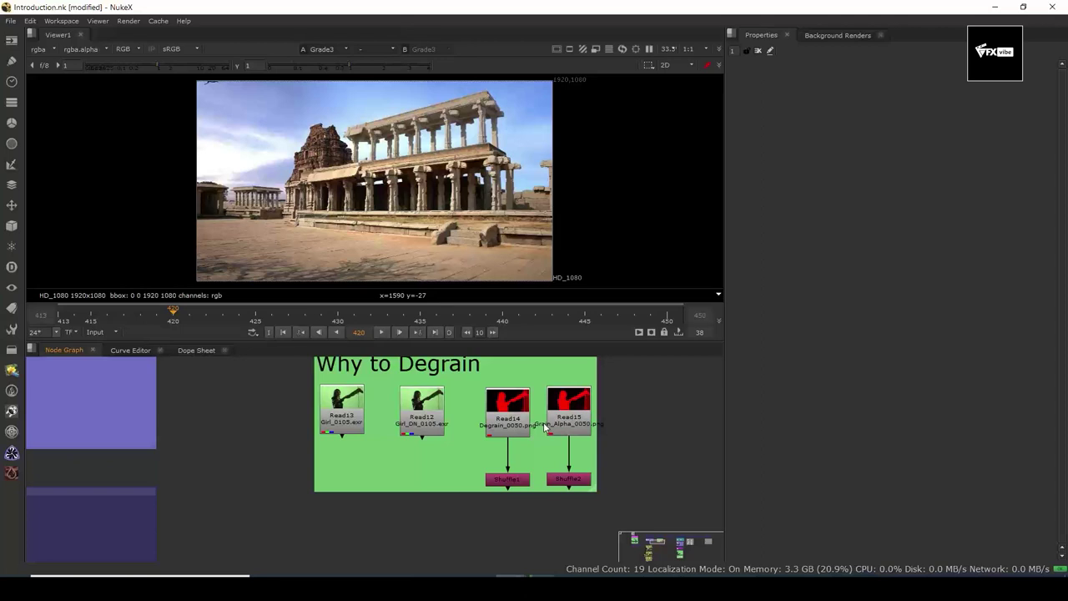
- View Read13 Girl_0105.exr in a maximized viewer, isolate the blue channel and raise the gain to 12 to inspect the face
{"action": "left_click", "coordinate": [341, 421]}
{"action": "key", "text": "1"}
{"action": "key", "text": "space"}
{"action": "mouse_move", "coordinate": [578, 345]}
{"action": "left_mouse_down"}
{"action": "mouse_move", "coordinate": [587, 371]}
{"action": "mouse_move", "coordinate": [577, 329]}
{"action": "left_mouse_up"}
{"action": "key", "text": "b"}
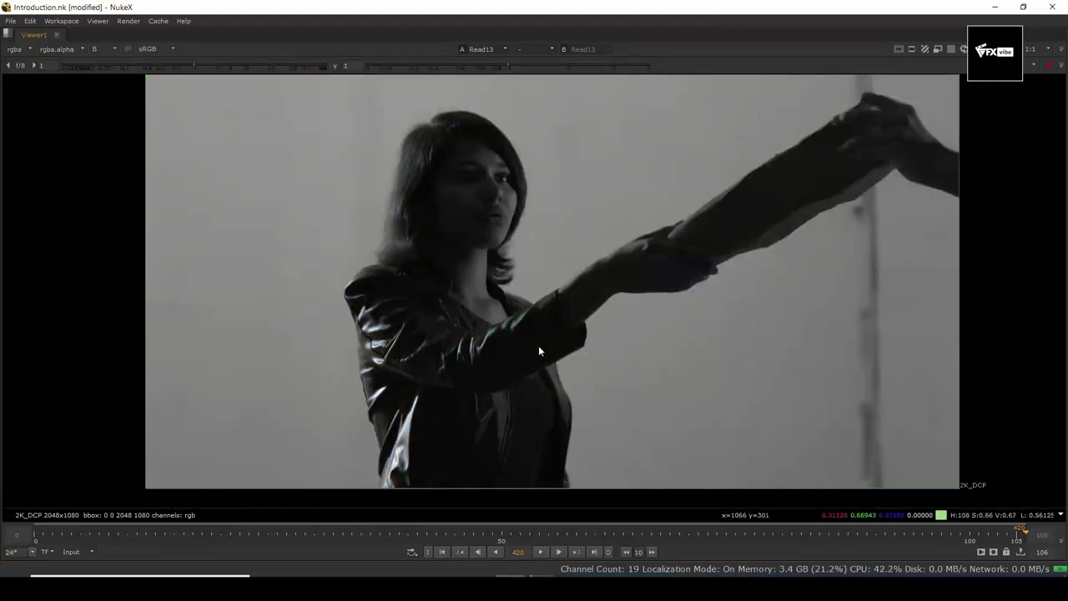
{"action": "left_click_drag", "start_coordinate": [200, 67], "coordinate": [273, 67]}
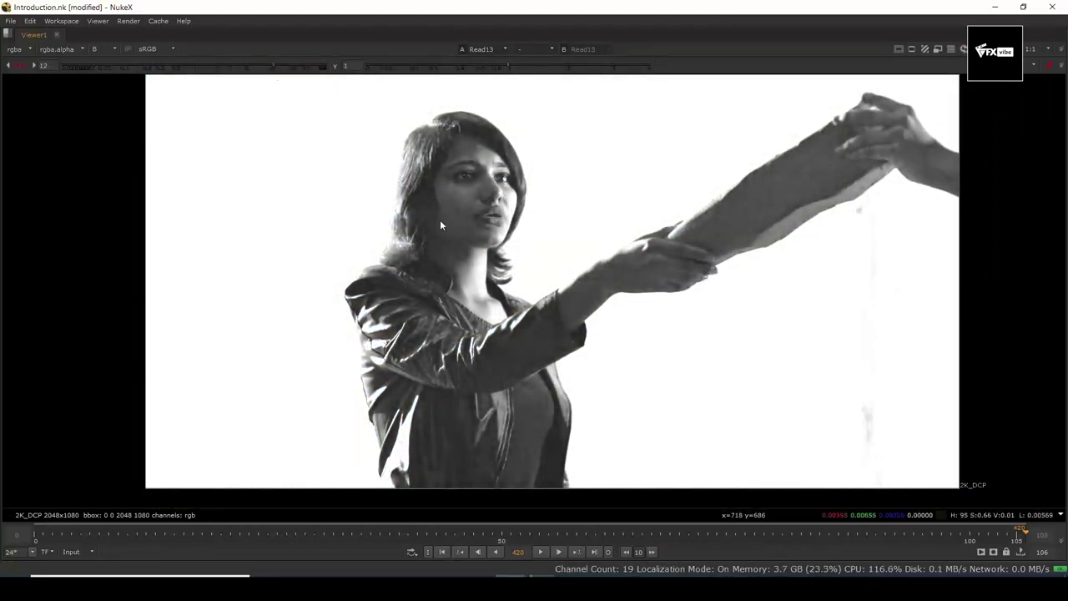
{"action": "scroll", "coordinate": [418, 209], "scroll_direction": "up", "scroll_amount": 5}
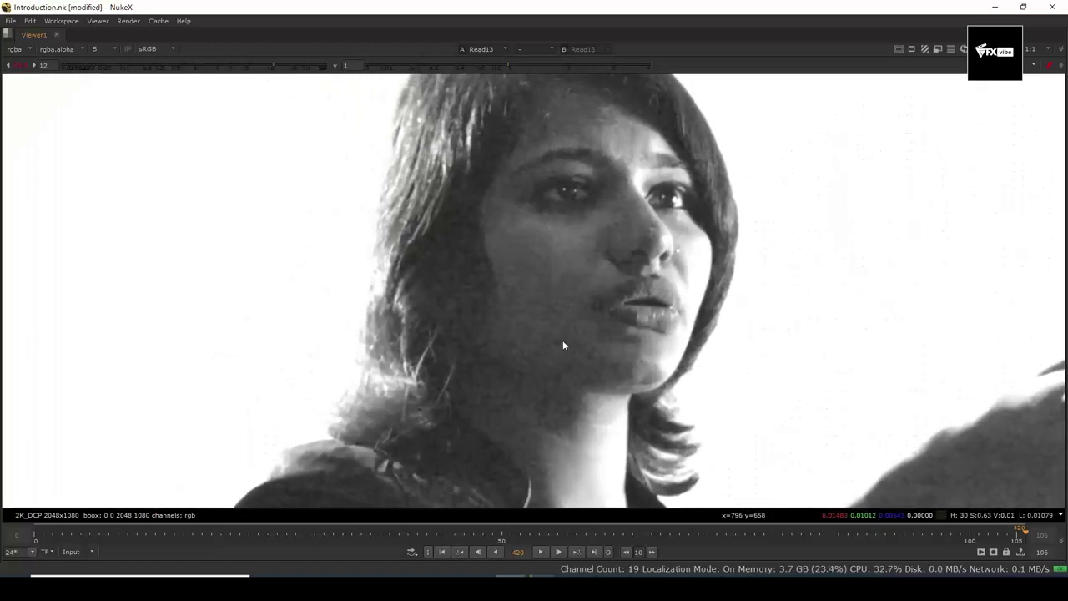
- Play back Read13 in its amplified blue channel to examine the grain, stop playback, restore the workspace, and reset the viewer gain to 1
{"action": "left_click_drag", "start_coordinate": [562, 340], "coordinate": [576, 352]}
{"action": "left_click", "coordinate": [540, 551]}
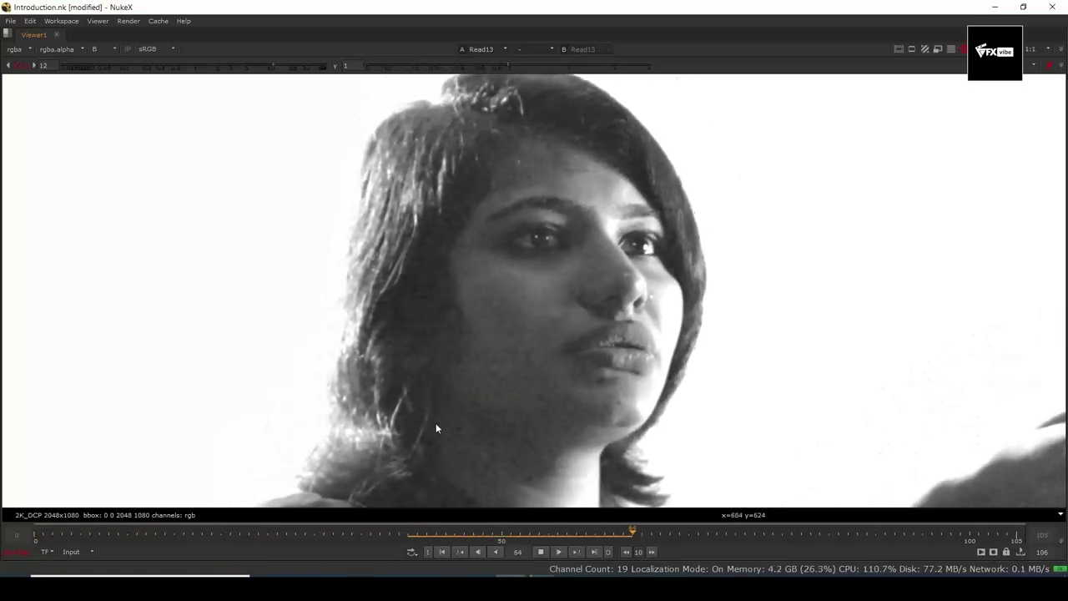
{"action": "left_click", "coordinate": [540, 551]}
{"action": "key", "text": "space"}
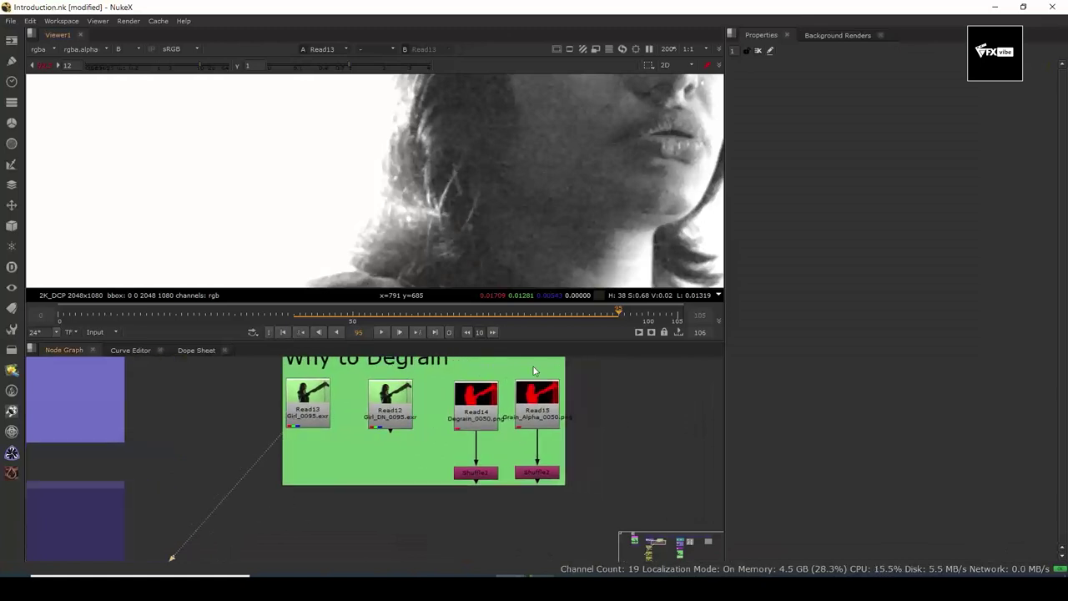
{"action": "key", "text": "f"}
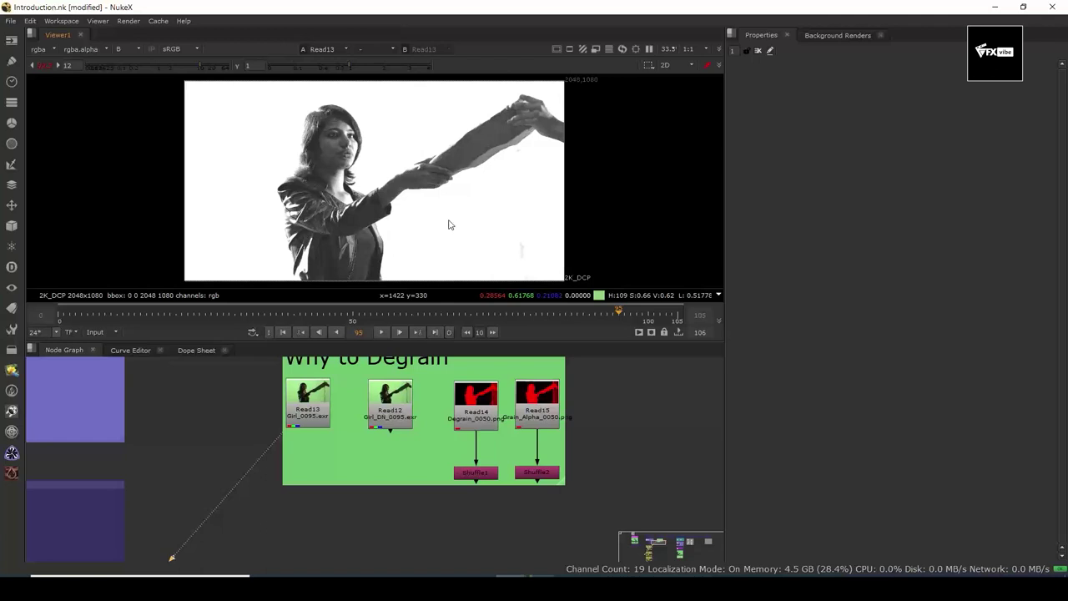
{"action": "left_click", "coordinate": [45, 65]}
- View the degrained matte from Shuffle1 and inspect its edges around the girl's hair
{"action": "left_click", "coordinate": [465, 476]}
{"action": "key", "text": "1"}
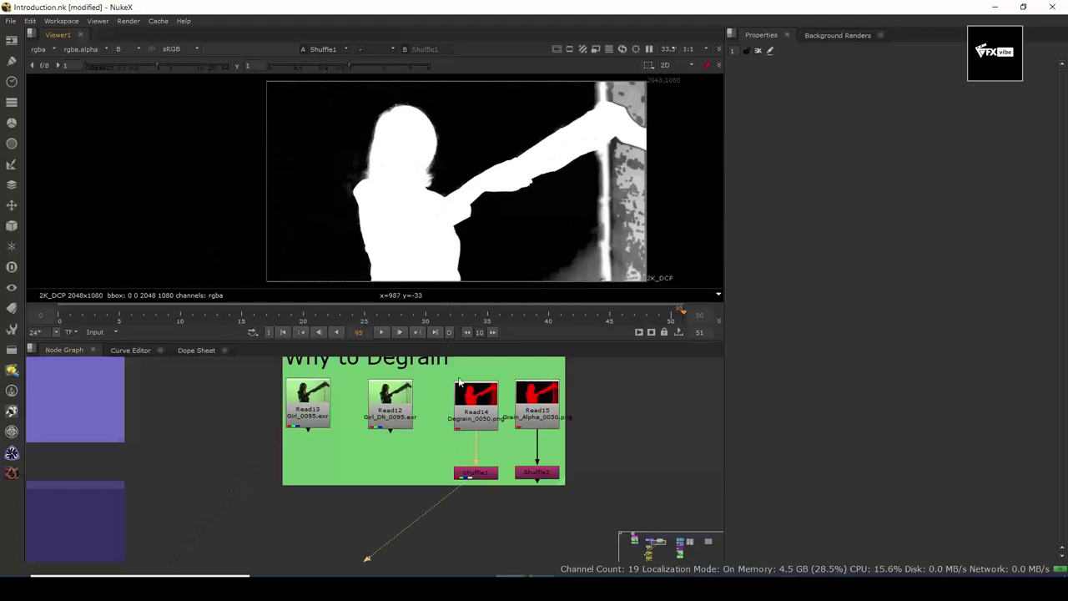
{"action": "scroll", "coordinate": [441, 238], "scroll_direction": "up", "scroll_amount": 5}
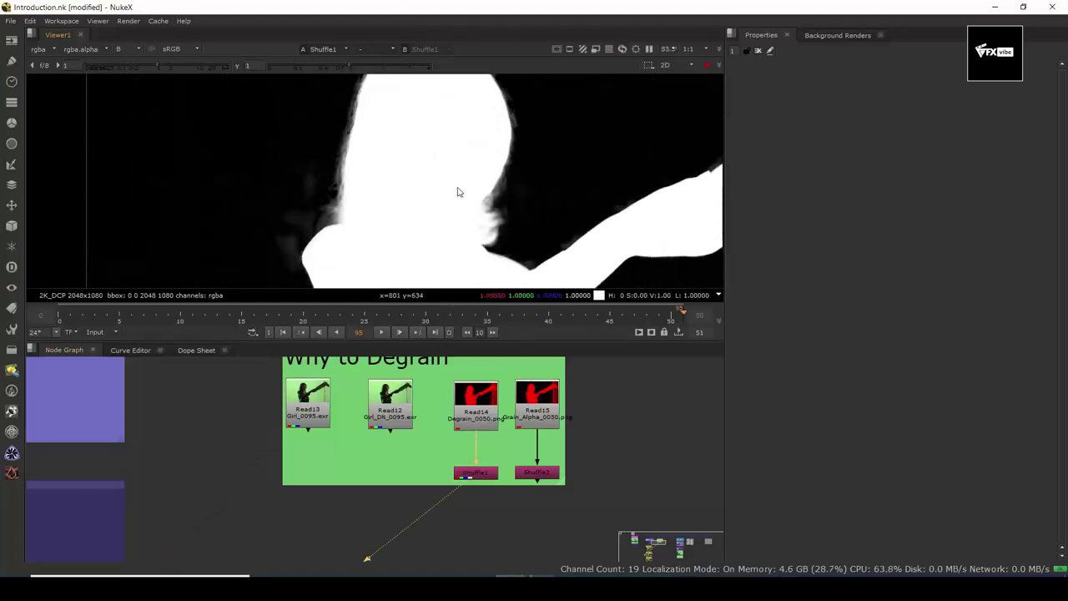
- View the grainy matte from Shuffle2 in a maximized viewer and raise the gain to 3.5 to inspect the background noise and hair edges
{"action": "left_click", "coordinate": [537, 472]}
{"action": "key", "text": "1"}
{"action": "key", "text": "space"}
{"action": "scroll", "coordinate": [575, 344], "scroll_direction": "up", "scroll_amount": 1}
{"action": "scroll", "coordinate": [576, 340], "scroll_direction": "up", "scroll_amount": 3}
{"action": "left_click_drag", "start_coordinate": [595, 376], "coordinate": [667, 333]}
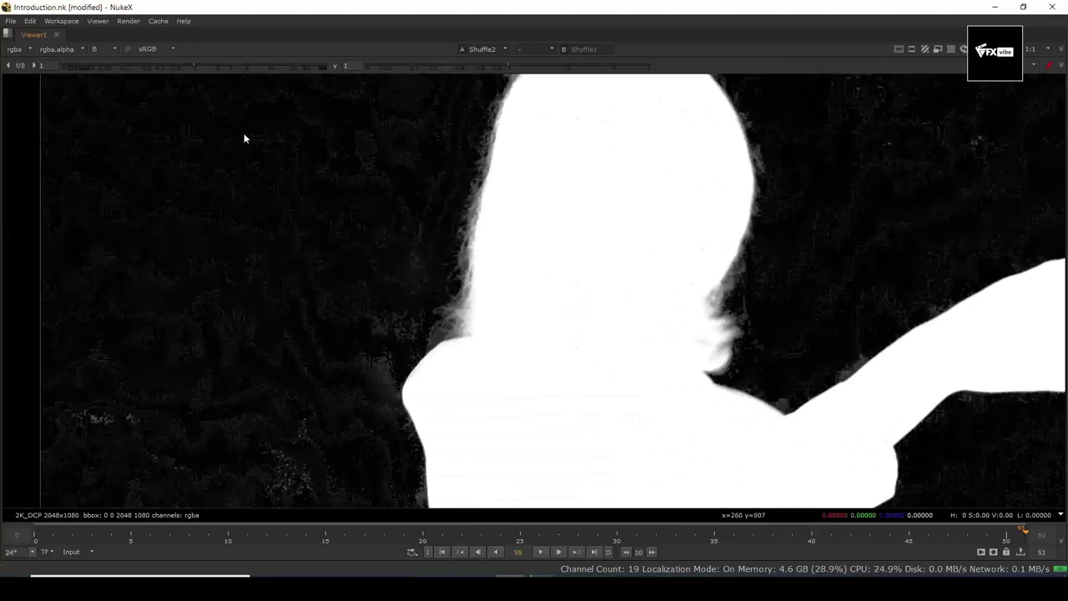
{"action": "left_click_drag", "start_coordinate": [194, 63], "coordinate": [234, 67]}
{"action": "left_click_drag", "start_coordinate": [548, 284], "coordinate": [583, 338]}
{"action": "scroll", "coordinate": [583, 342], "scroll_direction": "up", "scroll_amount": 2}
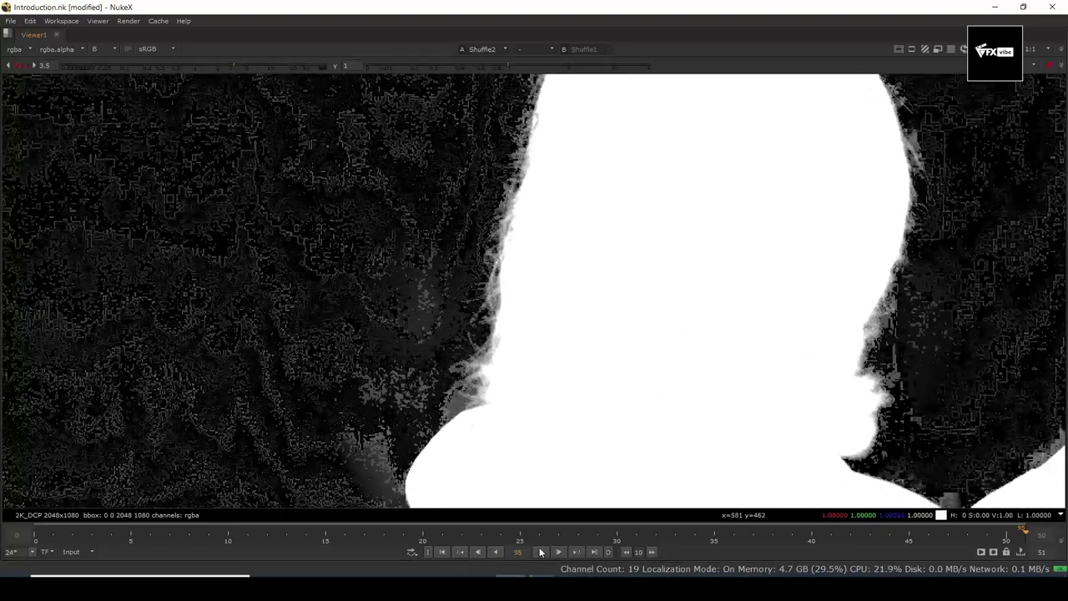
- Compare the Shuffle1 and Shuffle2 mattes during playback, watching the hair edges and background noise, and stop playback
{"action": "key", "text": "1"}
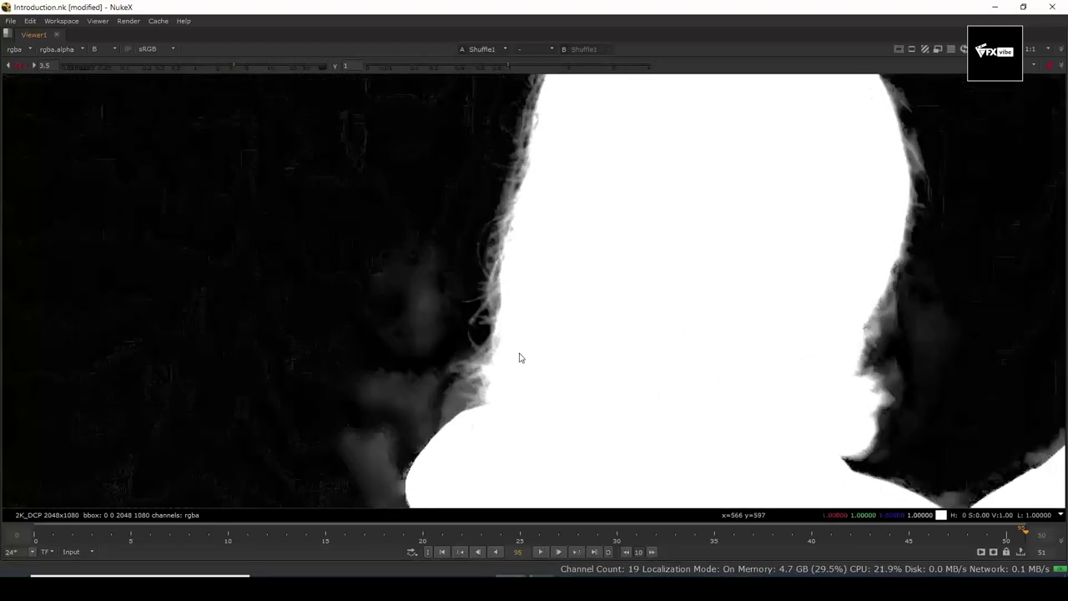
{"action": "left_click", "coordinate": [540, 552]}
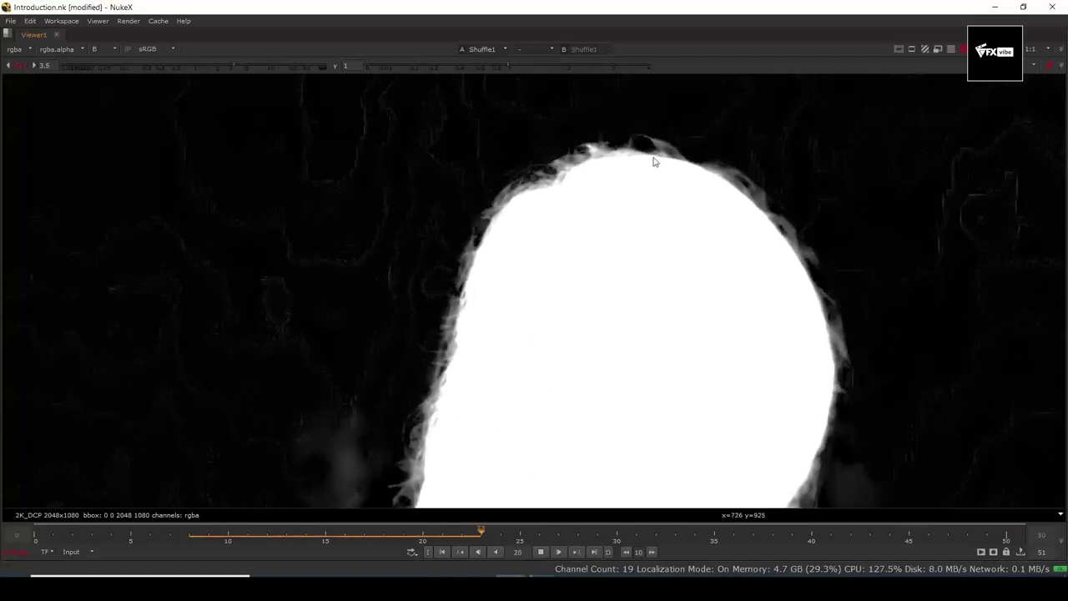
{"action": "key", "text": "2"}
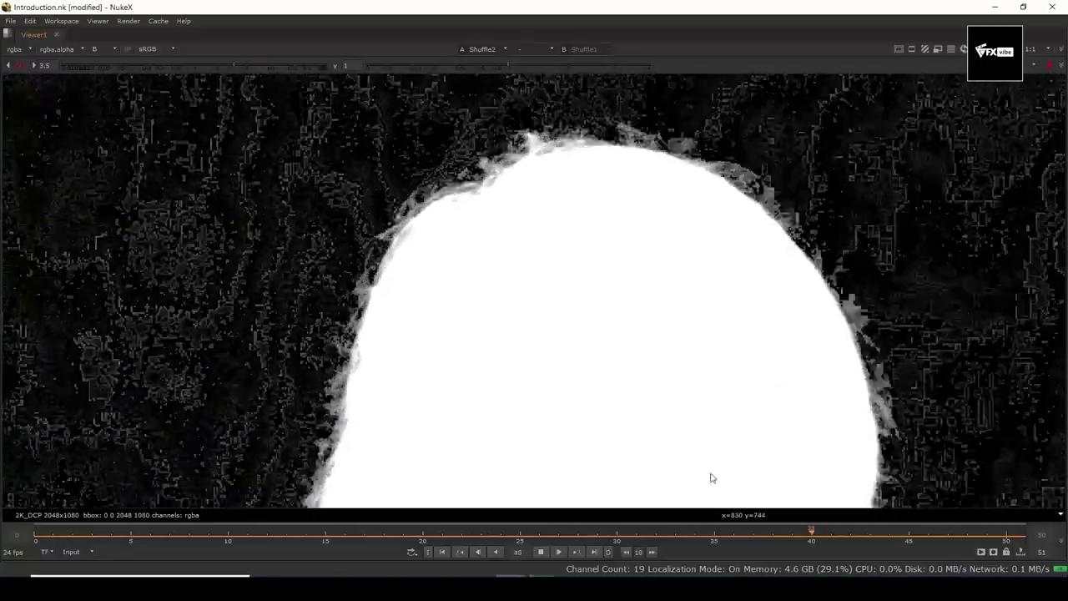
{"action": "left_click", "coordinate": [540, 552]}
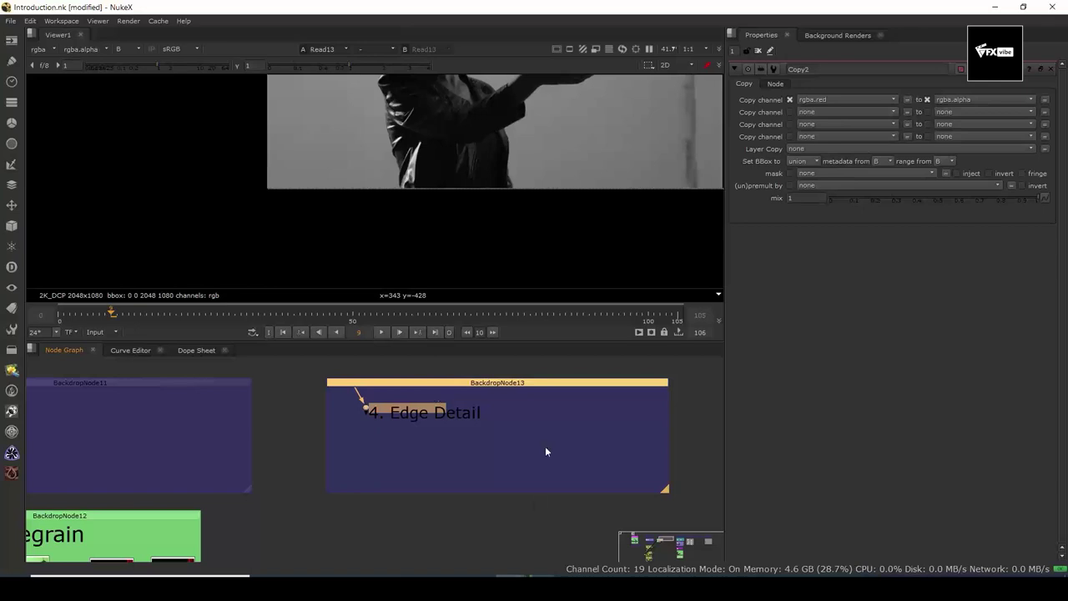
- Look over the 4. Edge Detail and 5. Focus / Defocus sections in the node graph
{"action": "scroll", "coordinate": [492, 510], "scroll_direction": "down", "scroll_amount": 3}
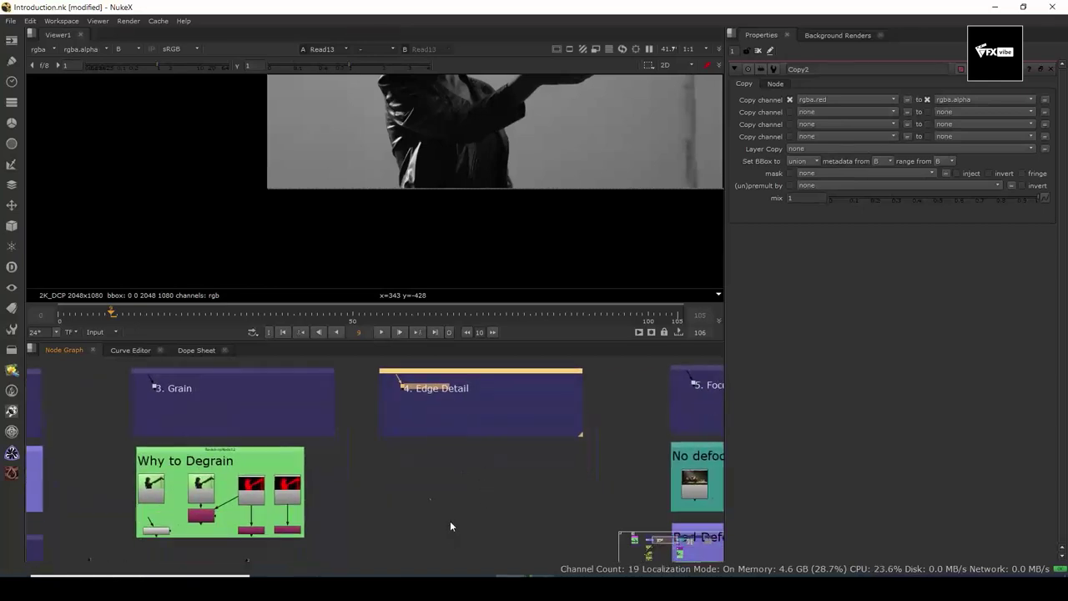
{"action": "left_click_drag", "start_coordinate": [432, 482], "coordinate": [436, 514]}
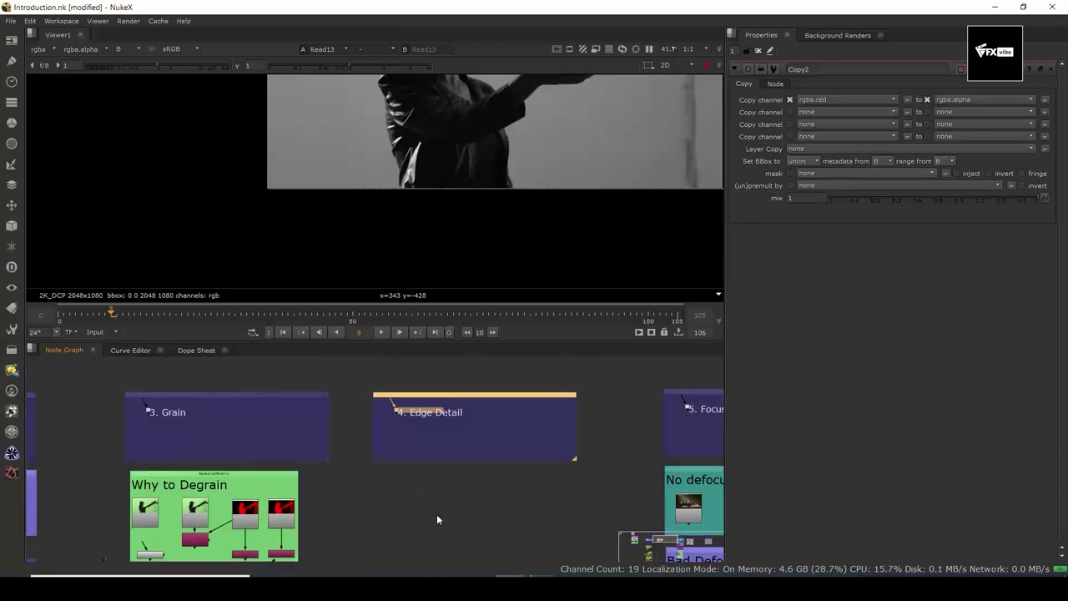
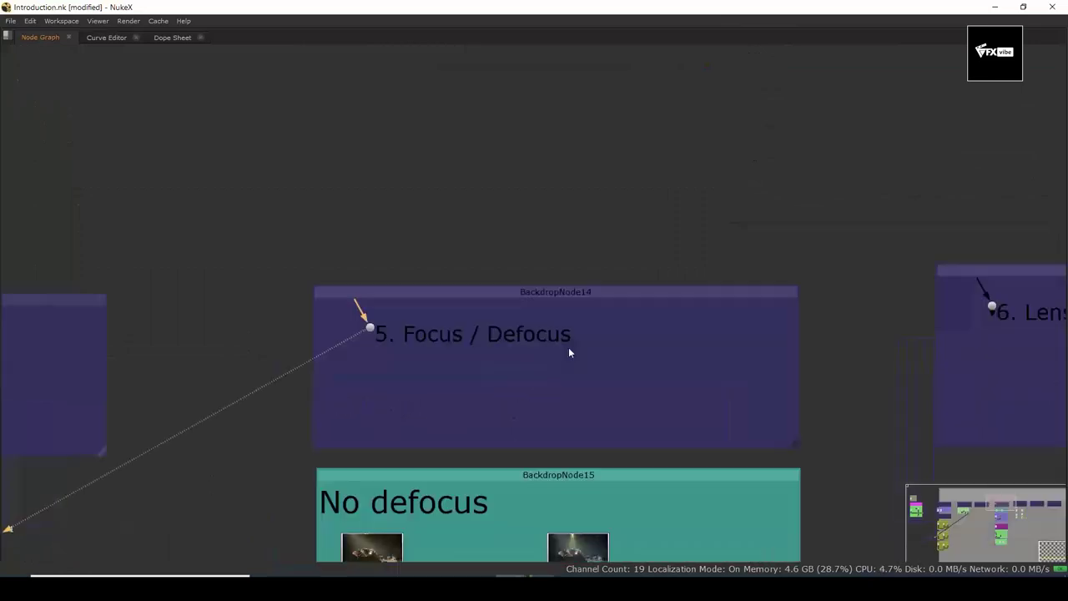
{"action": "scroll", "coordinate": [570, 317], "scroll_direction": "down", "scroll_amount": 1}
{"action": "key", "text": "space"}
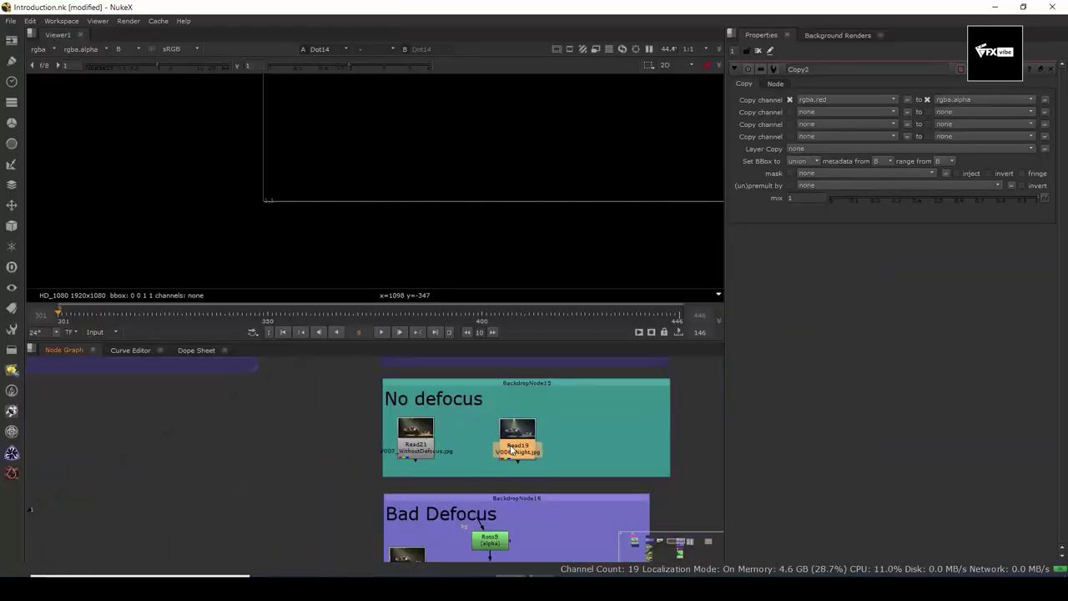
- View Read21 from the No defocus setup in a maximized viewer and switch the display from the blue channel to full RGB
{"action": "left_click", "coordinate": [415, 433]}
{"action": "key", "text": "1"}
{"action": "key", "text": "space"}
{"action": "left_click_drag", "start_coordinate": [507, 244], "coordinate": [495, 239]}
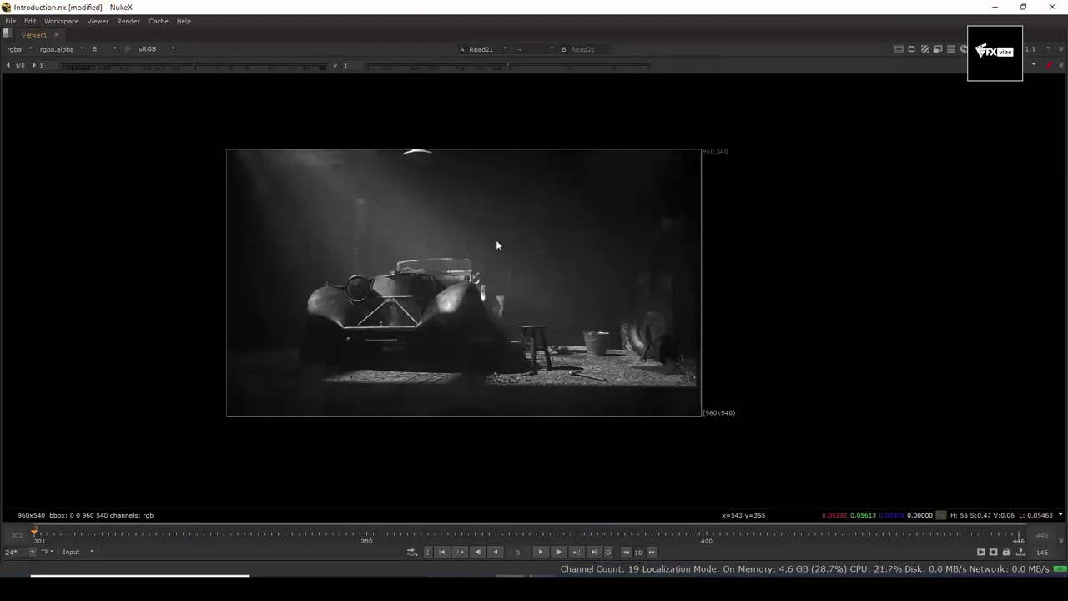
{"action": "key", "text": "b"}
{"action": "scroll", "coordinate": [488, 293], "scroll_direction": "up", "scroll_amount": 1}
{"action": "left_click_drag", "start_coordinate": [488, 293], "coordinate": [551, 316]}
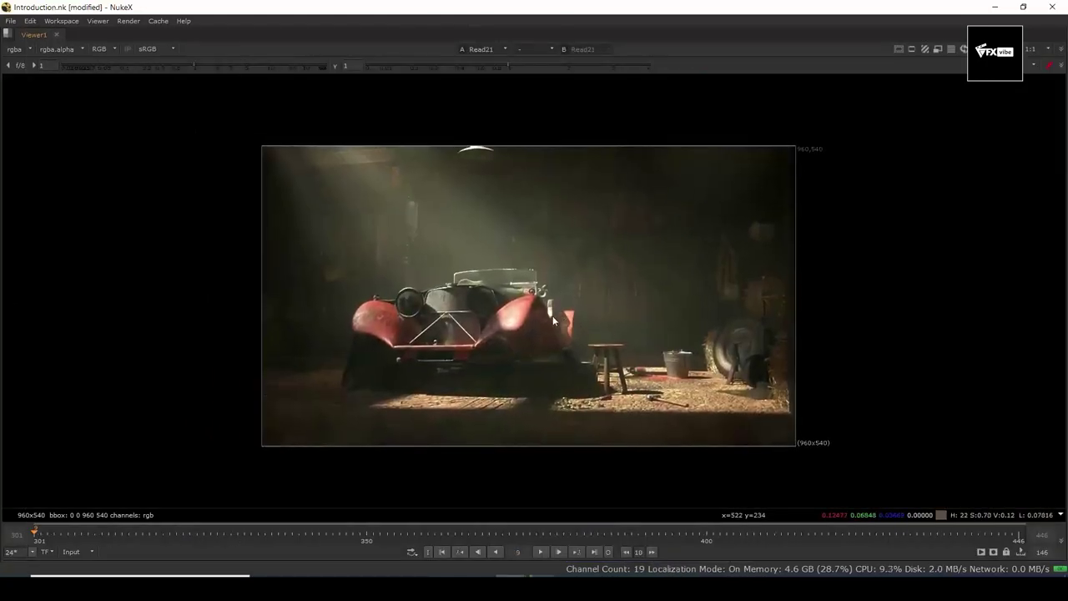
- Inspect the sharpness of the car, stool and bucket in the undefocused Read21 image
{"action": "scroll", "coordinate": [552, 315], "scroll_direction": "up", "scroll_amount": 2}
{"action": "key", "text": "space"}
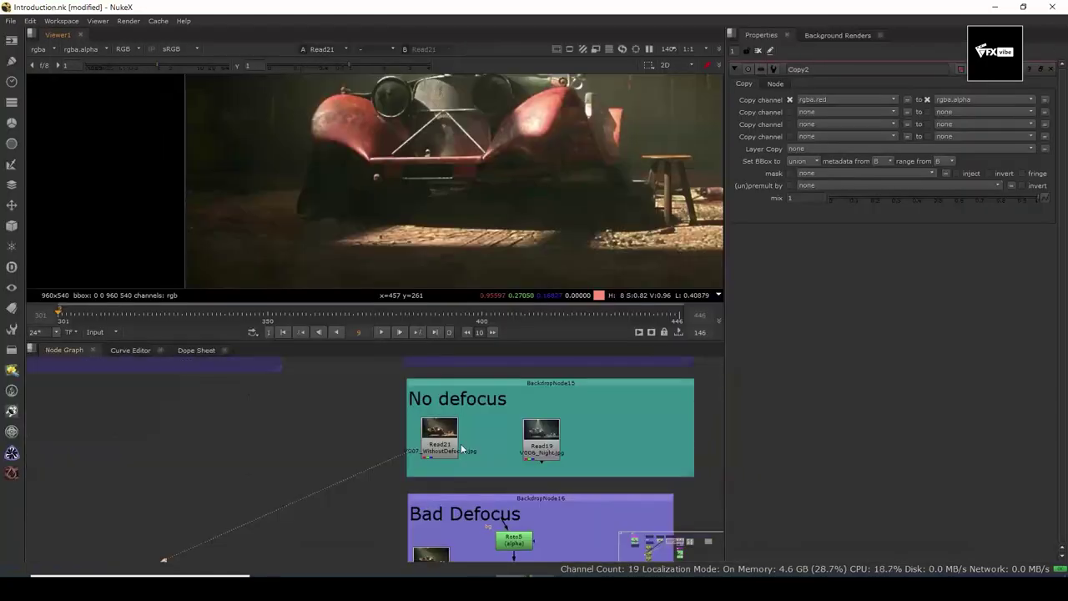
{"action": "scroll", "coordinate": [460, 451], "scroll_direction": "up", "scroll_amount": 3}
{"action": "key", "text": "space"}
{"action": "key", "text": "f"}
{"action": "scroll", "coordinate": [652, 353], "scroll_direction": "up", "scroll_amount": 3}
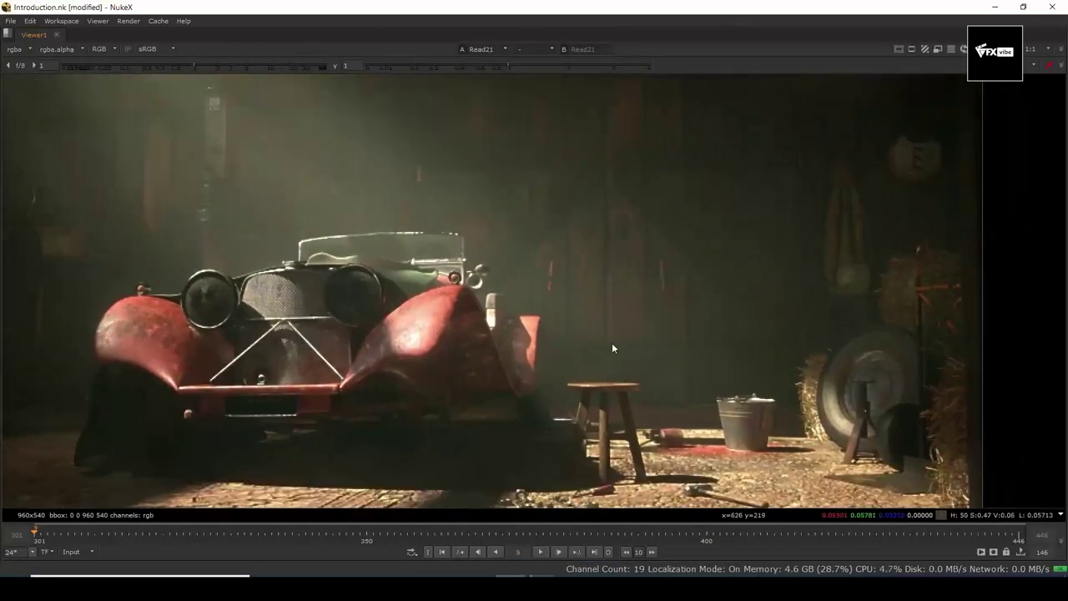
- View the Defocus1 result from the Bad Defocus setup in a maximized viewer
{"action": "key", "text": "space"}
{"action": "mouse_move", "coordinate": [513, 482]}
{"action": "left_mouse_down"}
{"action": "mouse_move", "coordinate": [517, 441]}
{"action": "mouse_move", "coordinate": [502, 494]}
{"action": "left_mouse_up"}
{"action": "left_click", "coordinate": [482, 524]}
{"action": "key", "text": "1"}
{"action": "key", "text": "space"}
{"action": "scroll", "coordinate": [600, 395], "scroll_direction": "up", "scroll_amount": 3}
{"action": "left_click_drag", "start_coordinate": [629, 399], "coordinate": [587, 443]}
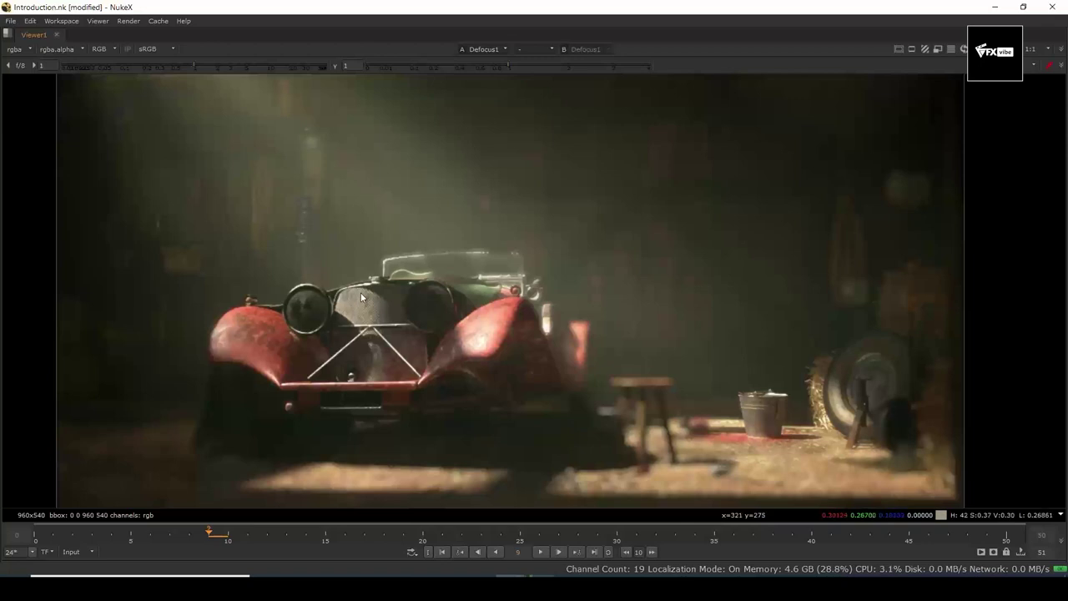
- Examine the focus differences between the car, stool, bucket and tyre in the Defocus1 image
{"action": "scroll", "coordinate": [360, 292], "scroll_direction": "down", "scroll_amount": 1}
{"action": "scroll", "coordinate": [361, 297], "scroll_direction": "up", "scroll_amount": 2}
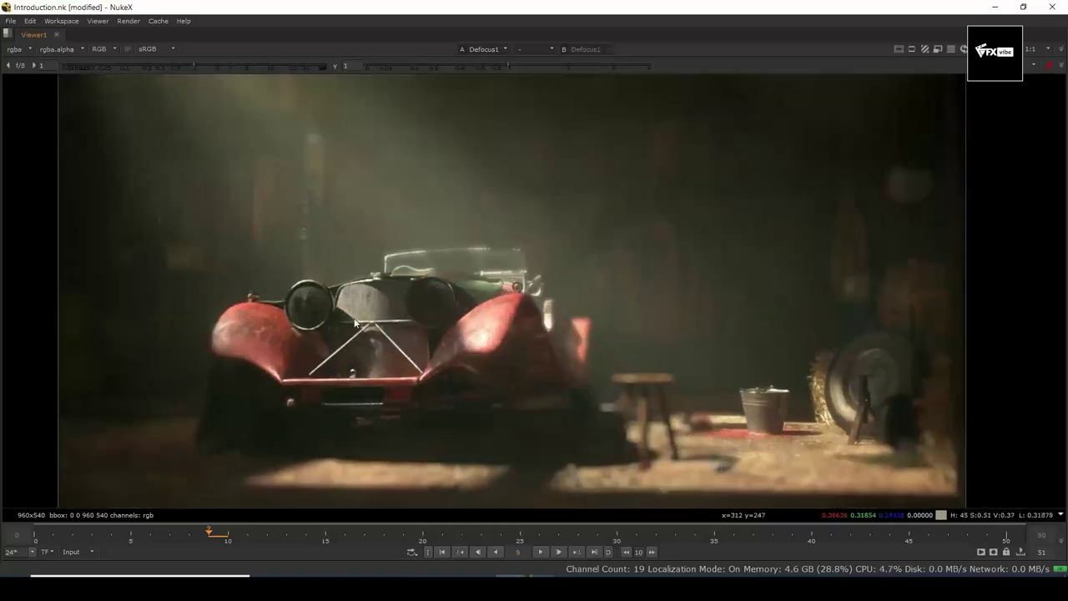
{"action": "left_click_drag", "start_coordinate": [295, 303], "coordinate": [566, 400]}
{"action": "left_click_drag", "start_coordinate": [655, 357], "coordinate": [751, 470]}
{"action": "scroll", "coordinate": [802, 432], "scroll_direction": "up", "scroll_amount": 3}
{"action": "left_click_drag", "start_coordinate": [686, 360], "coordinate": [823, 487]}
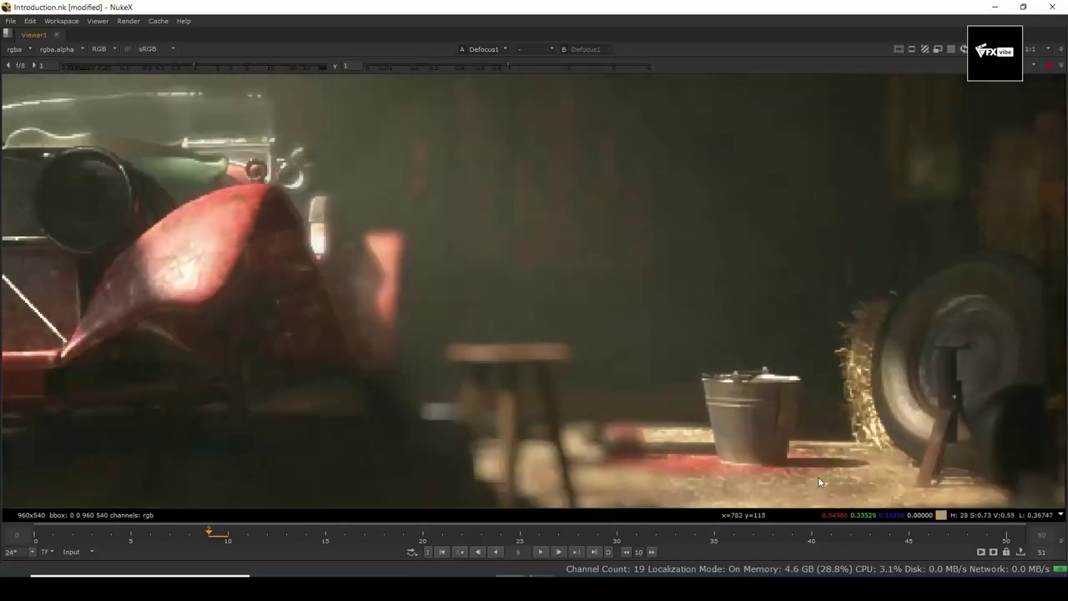
{"action": "scroll", "coordinate": [511, 380], "scroll_direction": "down", "scroll_amount": 3}
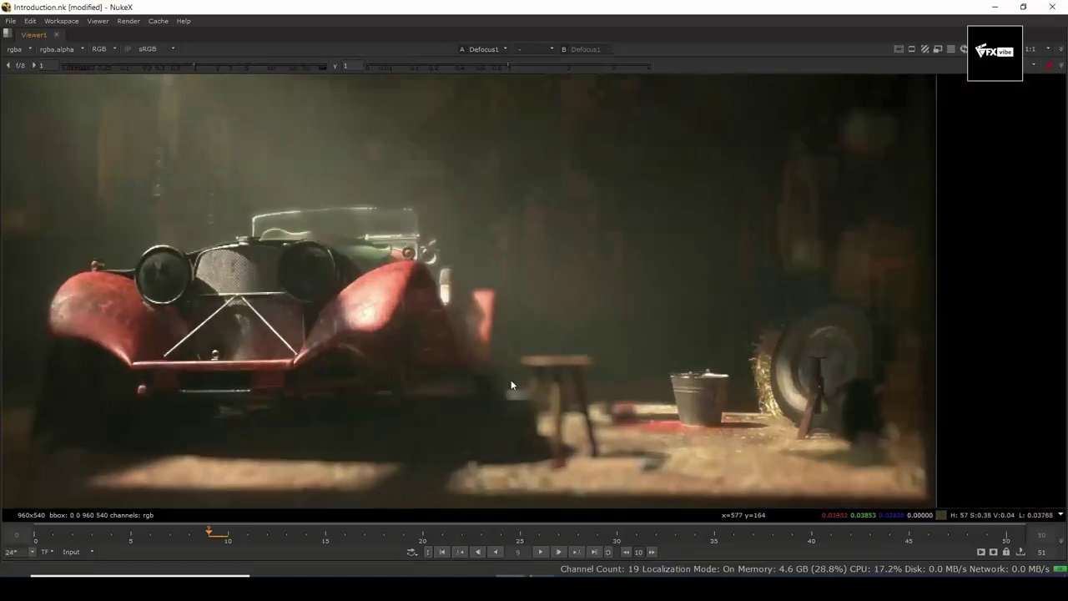
{"action": "scroll", "coordinate": [617, 407], "scroll_direction": "up", "scroll_amount": 1}
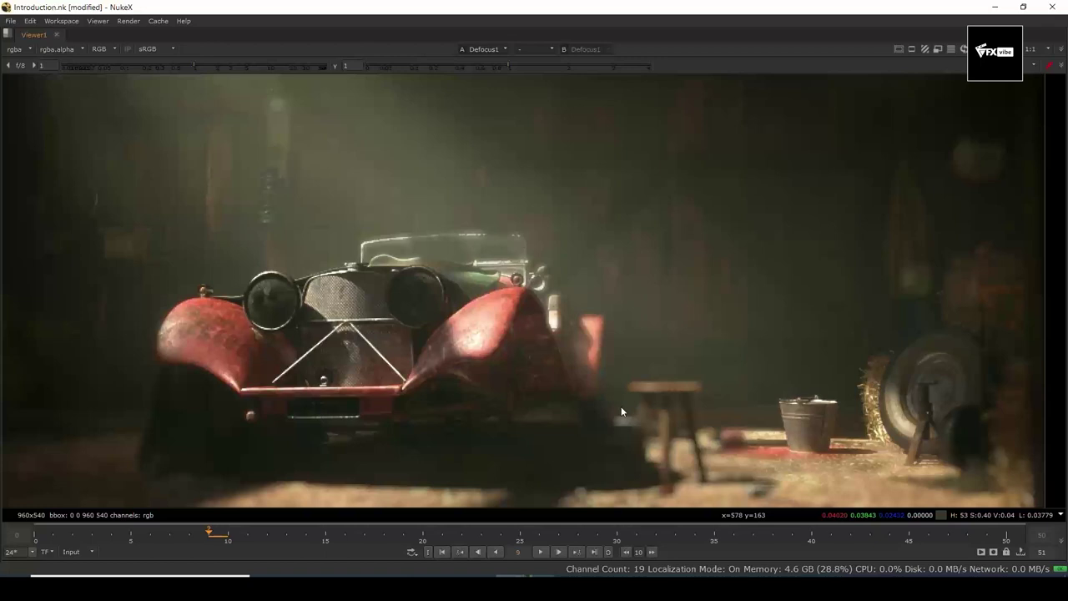
- Inspect the defocus around the car's front, its rear parts and the barn background in the Defocus1 image
{"action": "left_click_drag", "start_coordinate": [456, 349], "coordinate": [514, 343]}
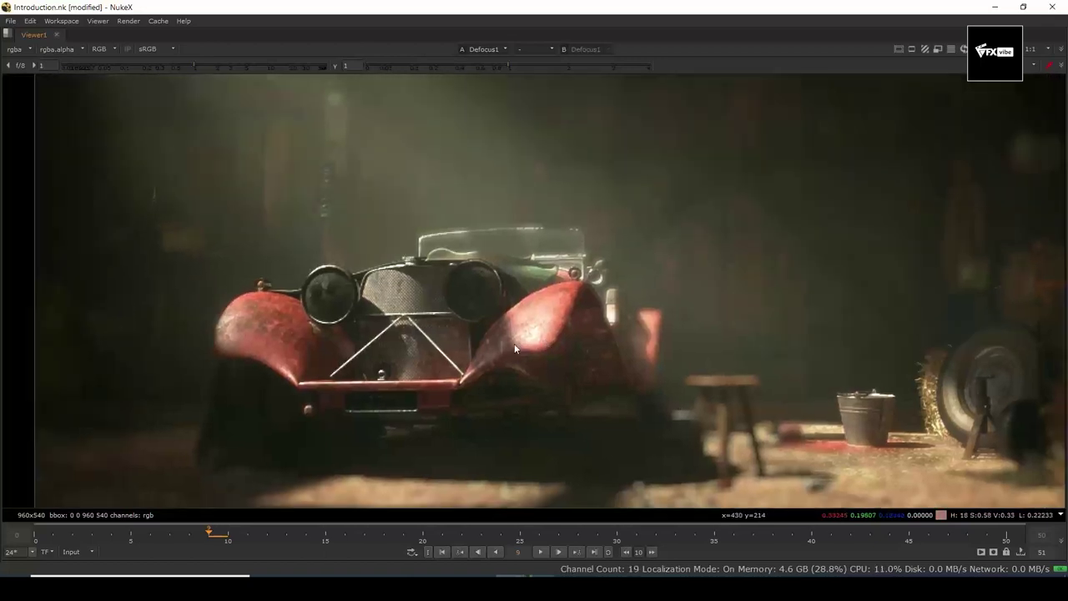
{"action": "left_click_drag", "start_coordinate": [182, 233], "coordinate": [627, 473]}
{"action": "left_click_drag", "start_coordinate": [761, 419], "coordinate": [503, 397]}
{"action": "left_click_drag", "start_coordinate": [520, 352], "coordinate": [658, 485]}
{"action": "left_click_drag", "start_coordinate": [452, 191], "coordinate": [673, 374]}
{"action": "left_click_drag", "start_coordinate": [298, 232], "coordinate": [640, 181]}
{"action": "scroll", "coordinate": [424, 382], "scroll_direction": "down", "scroll_amount": 2}
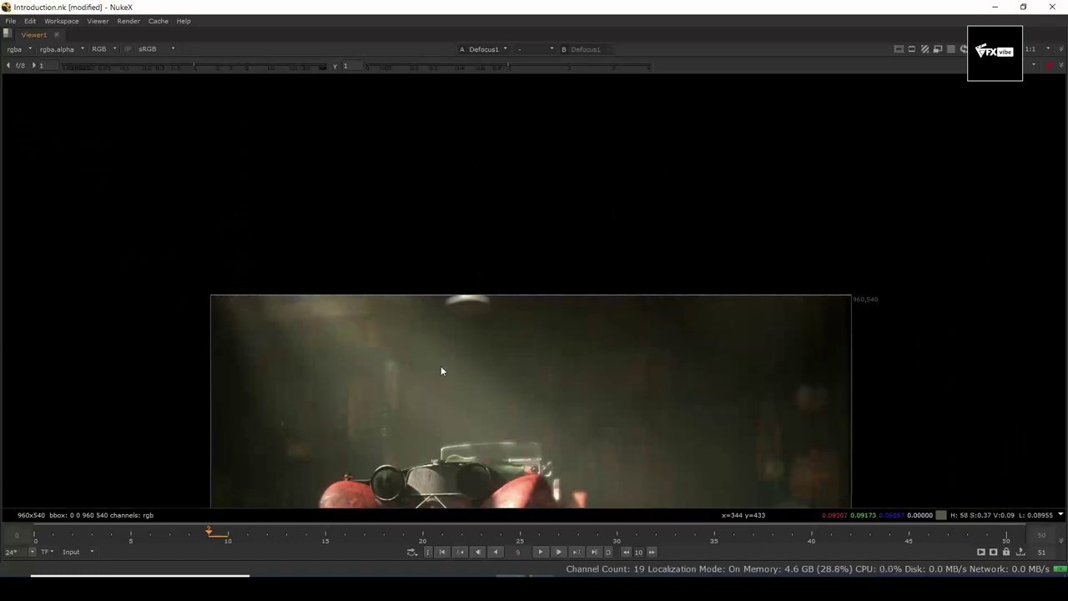
{"action": "left_click_drag", "start_coordinate": [498, 368], "coordinate": [487, 236]}
{"action": "scroll", "coordinate": [488, 237], "scroll_direction": "down", "scroll_amount": 1}
{"action": "scroll", "coordinate": [537, 348], "scroll_direction": "up", "scroll_amount": 3}
{"action": "left_click_drag", "start_coordinate": [544, 351], "coordinate": [566, 367]}
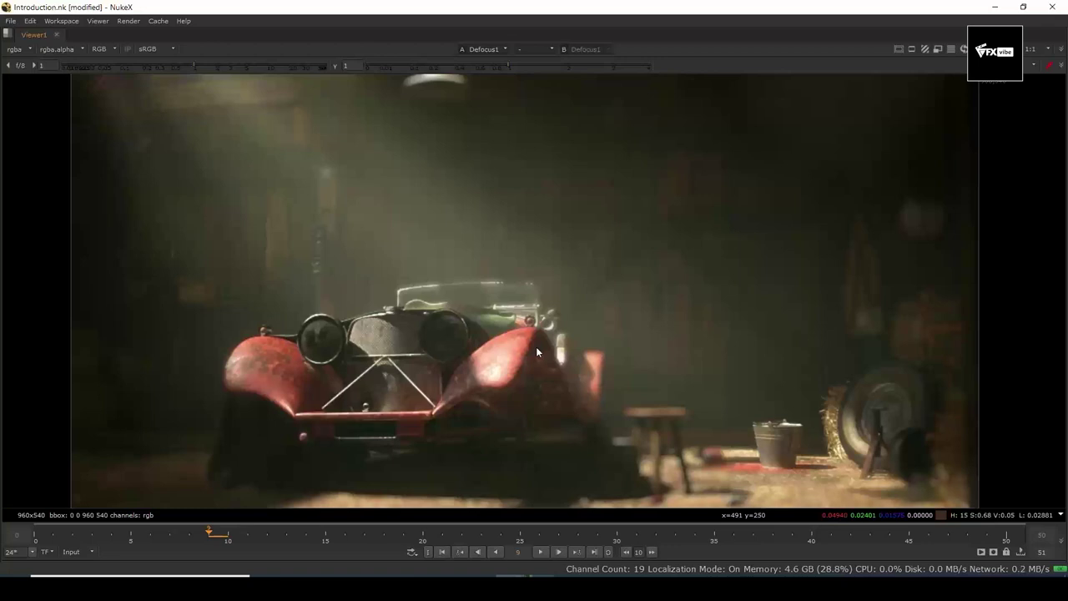
- View Read20 from the Good Defocus setup in a maximized viewer and inspect the car's front closely
{"action": "scroll", "coordinate": [544, 348], "scroll_direction": "down", "scroll_amount": 3}
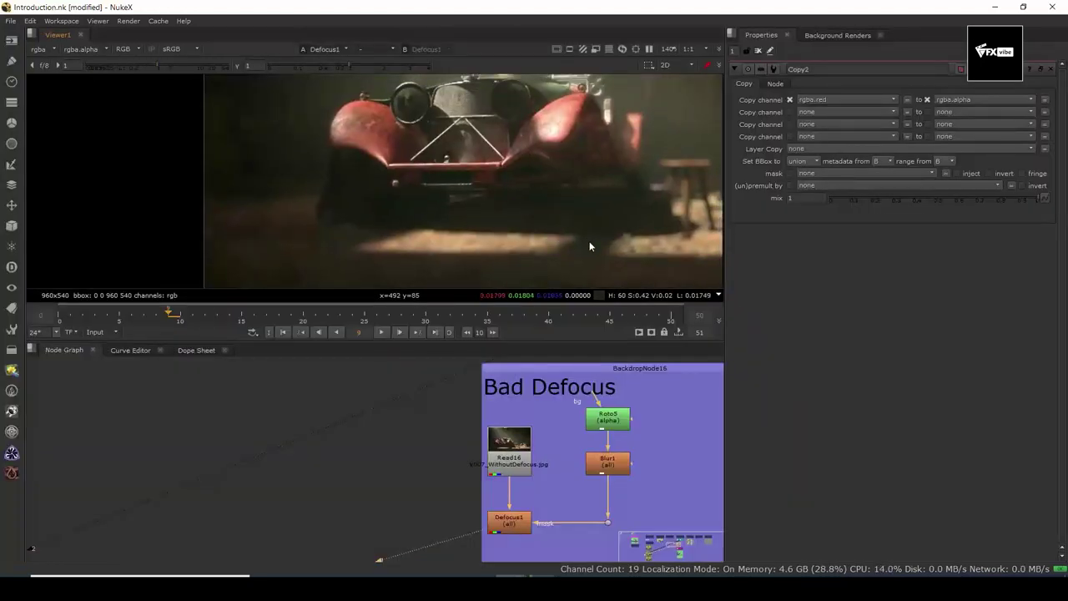
{"action": "scroll", "coordinate": [599, 446], "scroll_direction": "down", "scroll_amount": 3}
{"action": "left_click_drag", "start_coordinate": [598, 492], "coordinate": [560, 390]}
{"action": "scroll", "coordinate": [529, 486], "scroll_direction": "up", "scroll_amount": 3}
{"action": "left_click", "coordinate": [508, 485]}
{"action": "key", "text": "1"}
{"action": "key", "text": "space"}
{"action": "scroll", "coordinate": [377, 496], "scroll_direction": "up", "scroll_amount": 2}
{"action": "left_click_drag", "start_coordinate": [285, 489], "coordinate": [608, 235]}
{"action": "scroll", "coordinate": [605, 241], "scroll_direction": "up", "scroll_amount": 4}
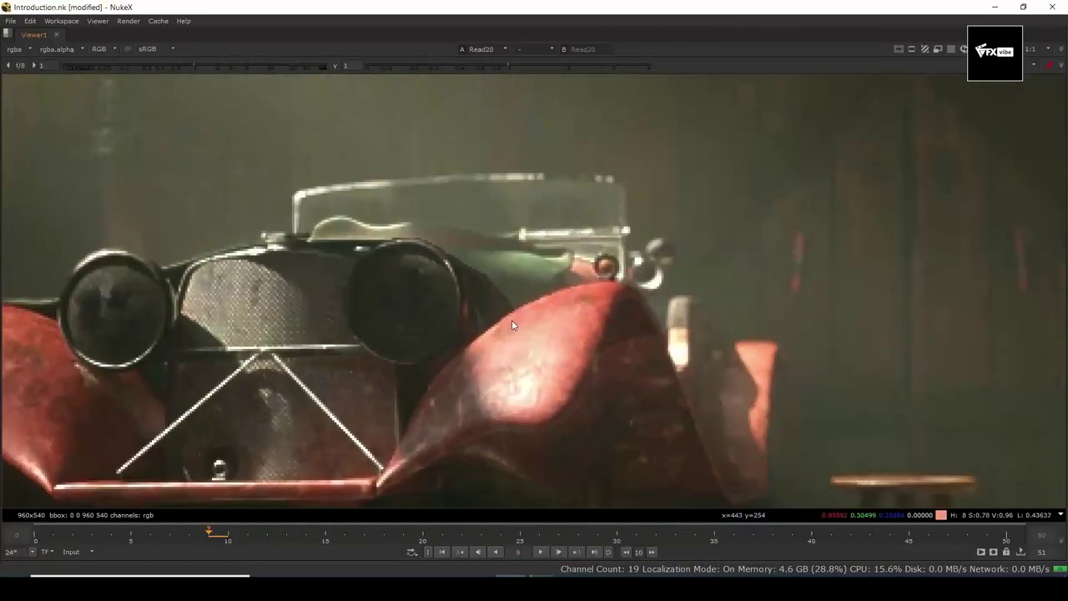
- Load Read21 as a second viewer input and compare it with Read20 around the windshield and headlights
{"action": "key", "text": "space"}
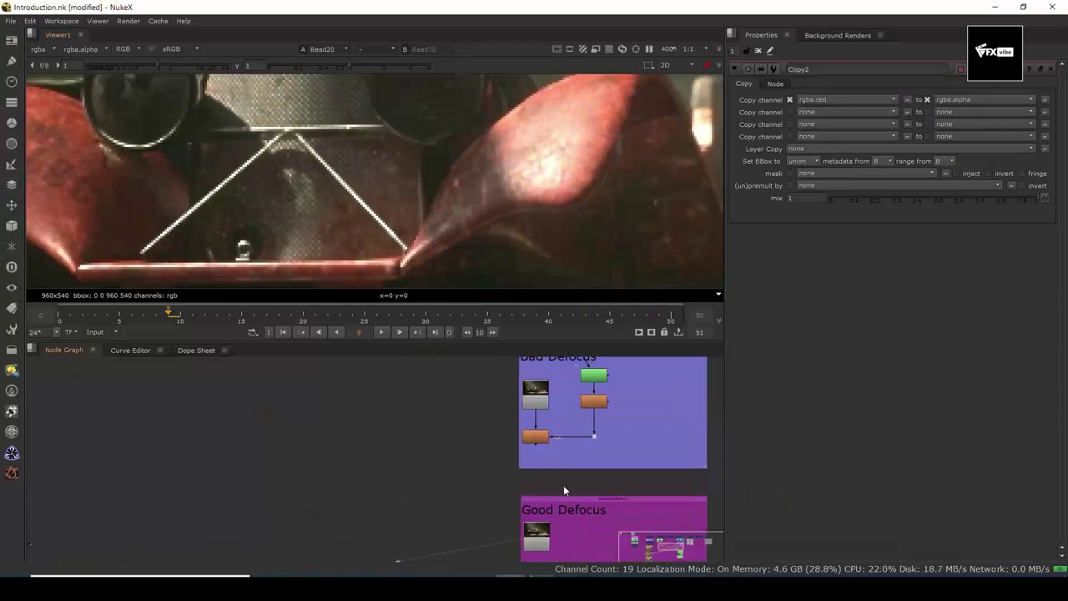
{"action": "key", "text": "space"}
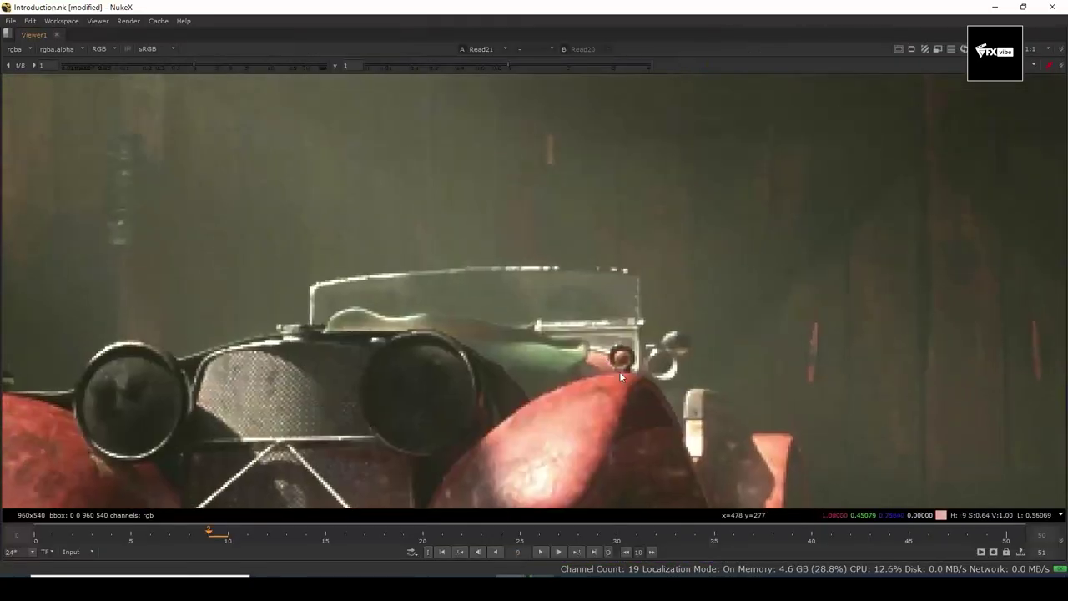
{"action": "key", "text": "1"}
{"action": "left_click_drag", "start_coordinate": [654, 358], "coordinate": [475, 324]}
{"action": "key", "text": "2"}
{"action": "key", "text": "1"}
{"action": "key", "text": "2"}
{"action": "key", "text": "1"}
{"action": "key", "text": "2"}
- Compare Read20 and Read21 on the car's rear fender, the stool and the barn wall by switching between both images
{"action": "left_click_drag", "start_coordinate": [673, 290], "coordinate": [621, 139]}
{"action": "key", "text": "1"}
{"action": "left_click_drag", "start_coordinate": [845, 254], "coordinate": [671, 240]}
{"action": "key", "text": "2"}
{"action": "left_click_drag", "start_coordinate": [551, 281], "coordinate": [819, 326]}
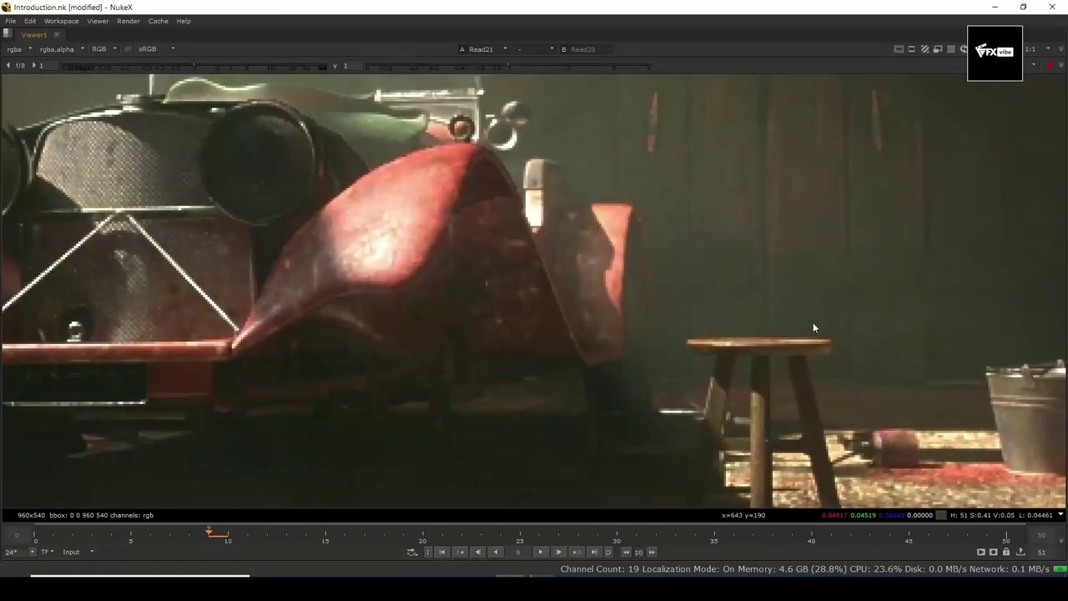
{"action": "left_click_drag", "start_coordinate": [709, 282], "coordinate": [920, 357]}
{"action": "left_click_drag", "start_coordinate": [653, 295], "coordinate": [697, 363]}
{"action": "scroll", "coordinate": [698, 363], "scroll_direction": "down", "scroll_amount": 1}
{"action": "key", "text": "1"}
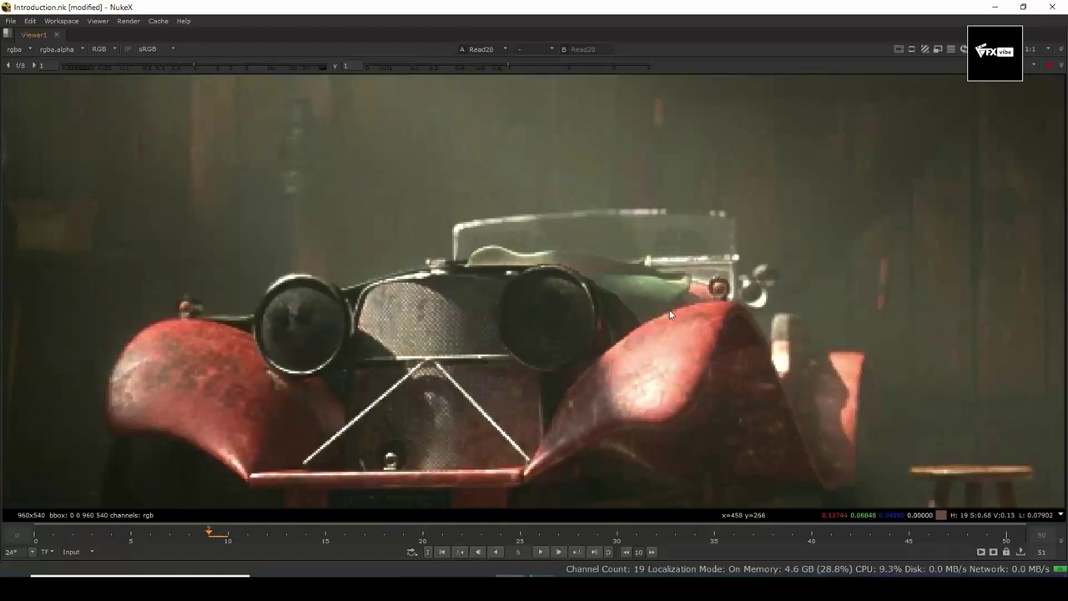
- Exit the maximized viewer, locate the Bokeh group in the node graph and view the output of its Copy1 node
{"action": "key", "text": "space"}
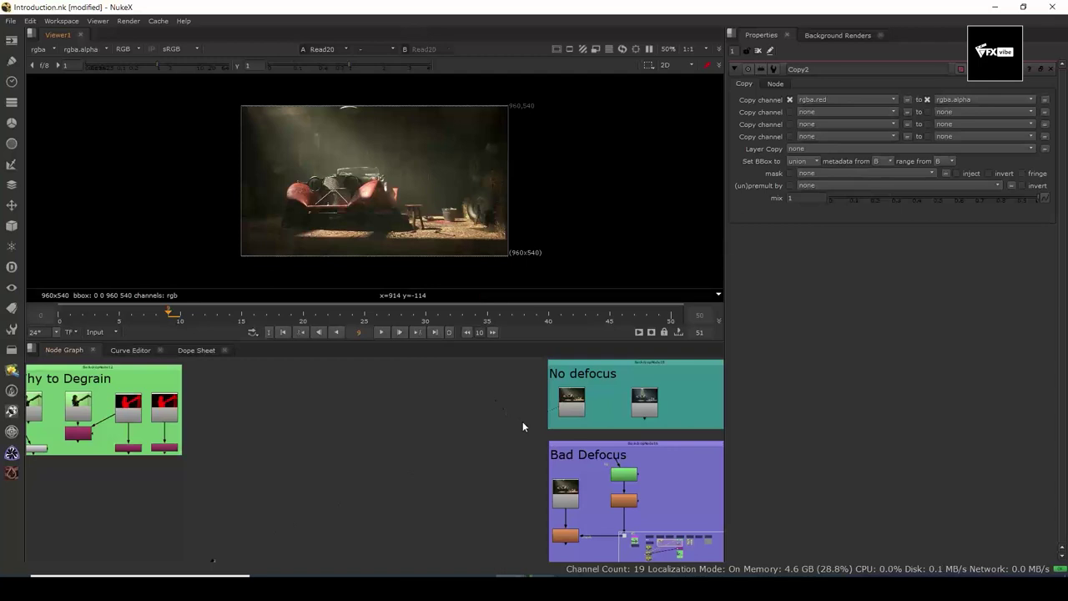
{"action": "left_click_drag", "start_coordinate": [570, 478], "coordinate": [514, 425]}
{"action": "left_click_drag", "start_coordinate": [550, 492], "coordinate": [561, 452]}
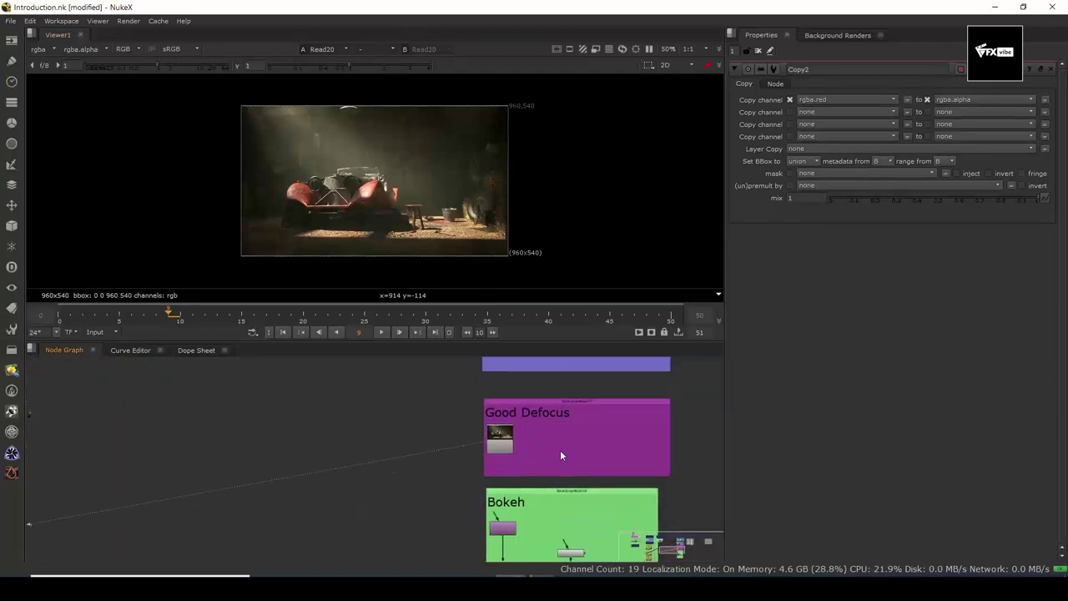
{"action": "left_click_drag", "start_coordinate": [572, 494], "coordinate": [549, 397]}
{"action": "left_click_drag", "start_coordinate": [563, 434], "coordinate": [583, 454]}
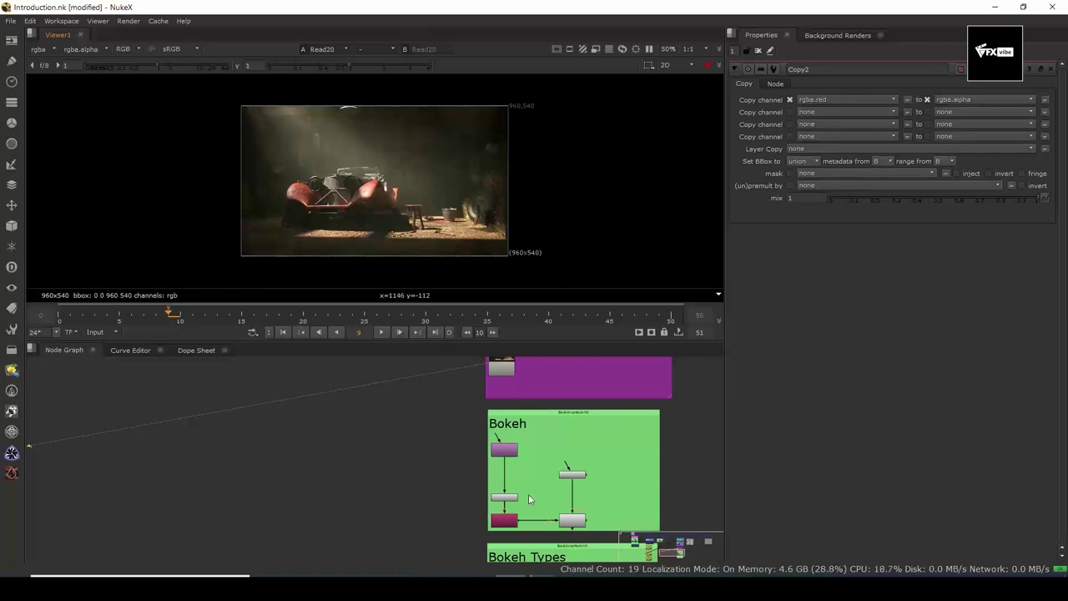
{"action": "left_click_drag", "start_coordinate": [526, 498], "coordinate": [521, 437]}
{"action": "scroll", "coordinate": [502, 457], "scroll_direction": "up", "scroll_amount": 3}
{"action": "left_click", "coordinate": [501, 461]}
{"action": "key", "text": "1"}
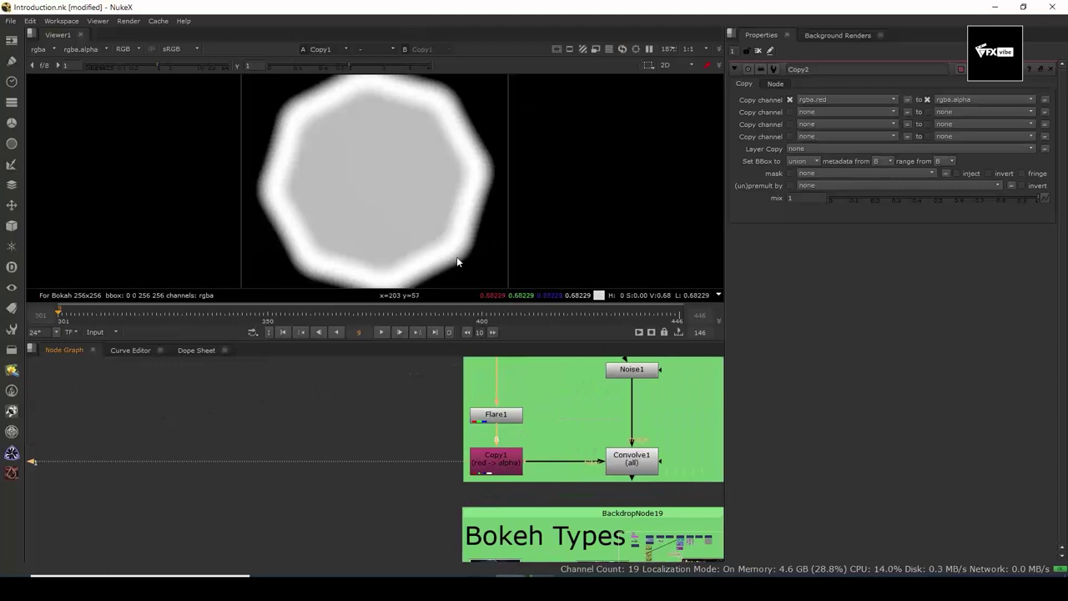
- View the Convolve1 output in the Bokeh group and examine the shapes of the bokeh highlights
{"action": "left_click", "coordinate": [634, 461]}
{"action": "key", "text": "1"}
{"action": "scroll", "coordinate": [464, 204], "scroll_direction": "down", "scroll_amount": 2}
{"action": "scroll", "coordinate": [503, 201], "scroll_direction": "up", "scroll_amount": 2}
{"action": "left_click_drag", "start_coordinate": [634, 85], "coordinate": [149, 310]}
{"action": "left_click_drag", "start_coordinate": [396, 214], "coordinate": [430, 188]}
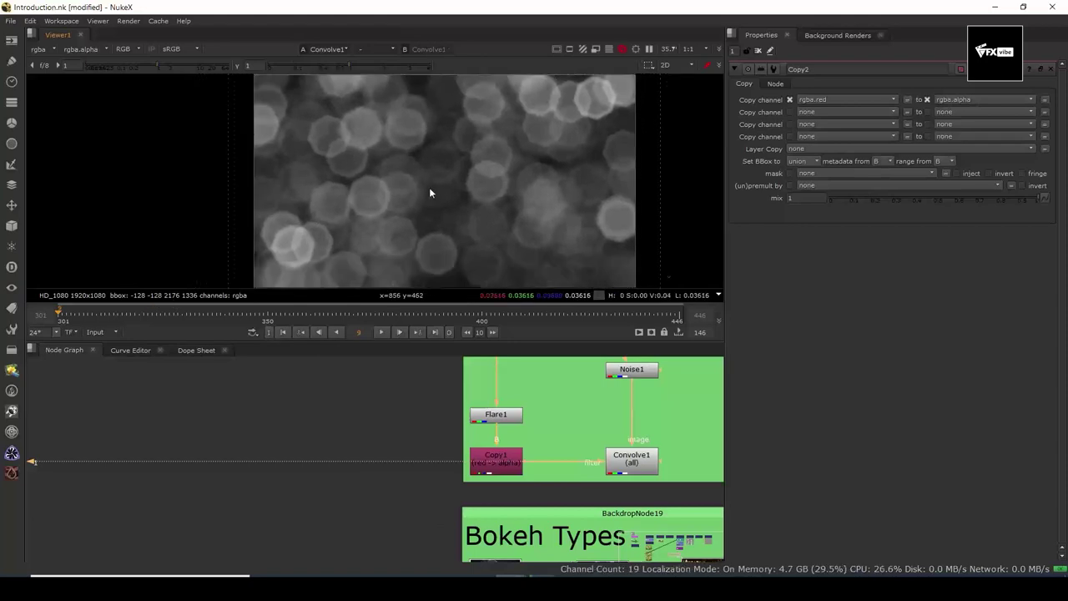
- View the Bokeh_1.jpg image from the Bokeh Types group and inspect its out-of-focus lights closely
{"action": "left_click_drag", "start_coordinate": [501, 444], "coordinate": [491, 330]}
{"action": "left_click", "coordinate": [484, 479]}
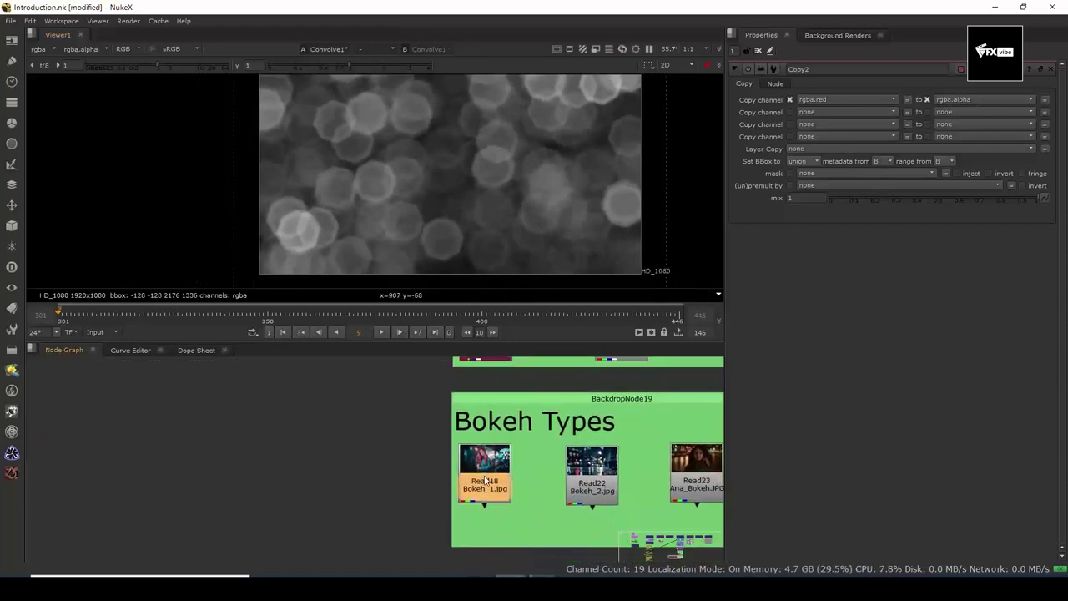
{"action": "key", "text": "1"}
{"action": "scroll", "coordinate": [389, 228], "scroll_direction": "up", "scroll_amount": 5}
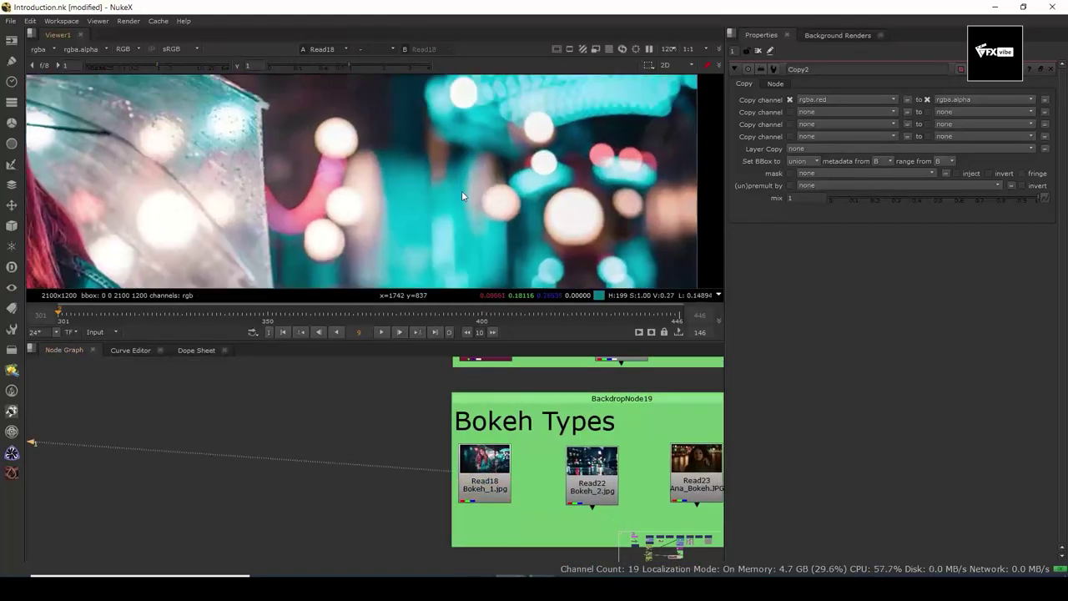
{"action": "left_click_drag", "start_coordinate": [461, 195], "coordinate": [464, 219]}
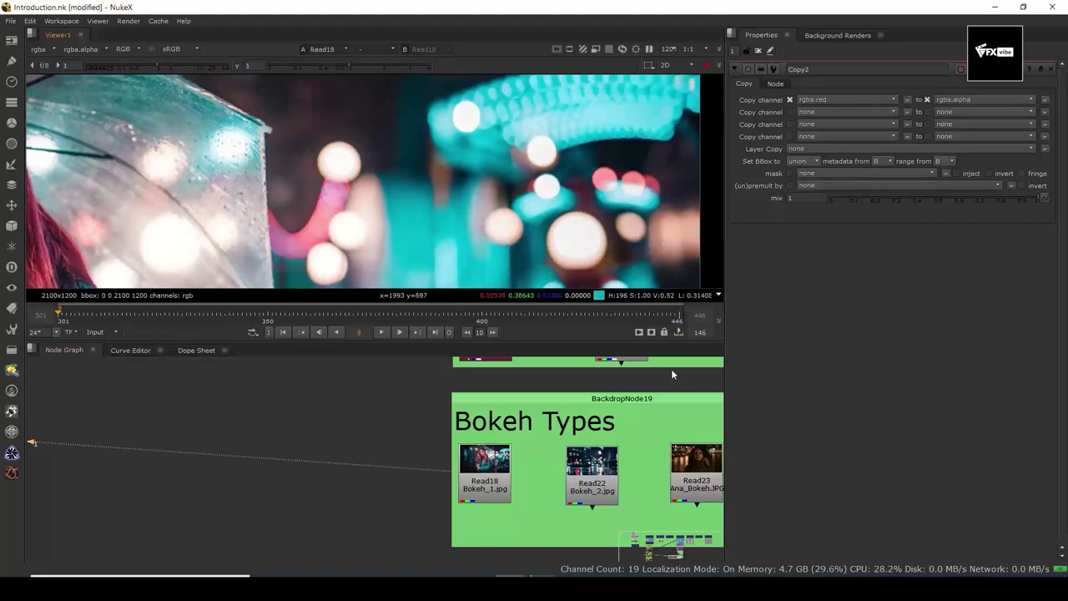
- View the Bokeh_2.jpg image and closely examine the edges and overlaps of its beige bokeh discs
{"action": "left_click_drag", "start_coordinate": [672, 369], "coordinate": [617, 346]}
{"action": "left_click", "coordinate": [542, 459]}
{"action": "key", "text": "1"}
{"action": "left_click_drag", "start_coordinate": [438, 157], "coordinate": [700, 93]}
{"action": "scroll", "coordinate": [514, 210], "scroll_direction": "down", "scroll_amount": 1}
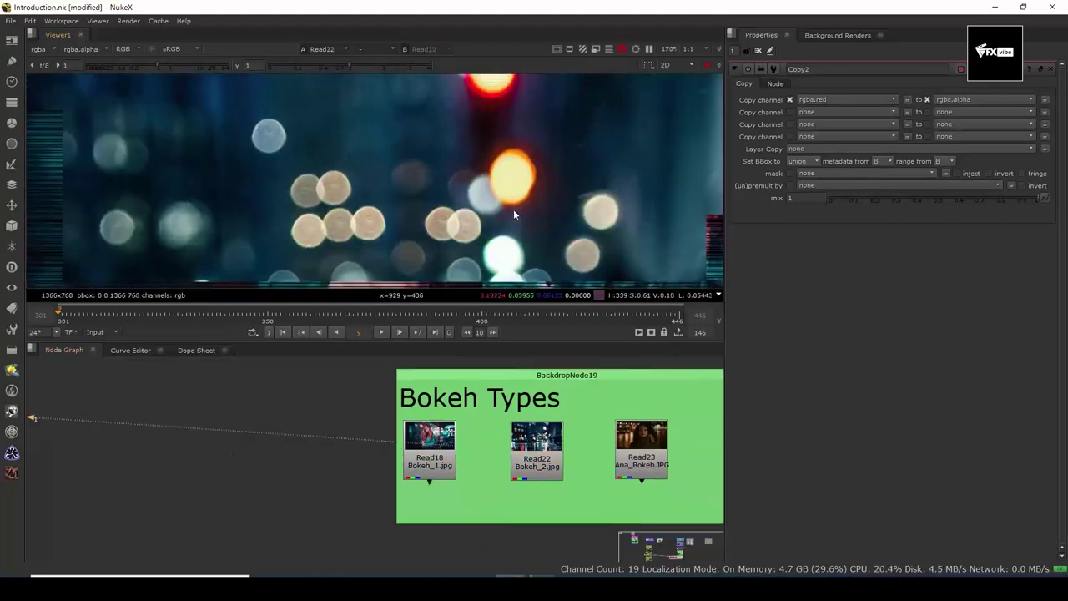
{"action": "scroll", "coordinate": [514, 213], "scroll_direction": "up", "scroll_amount": 6}
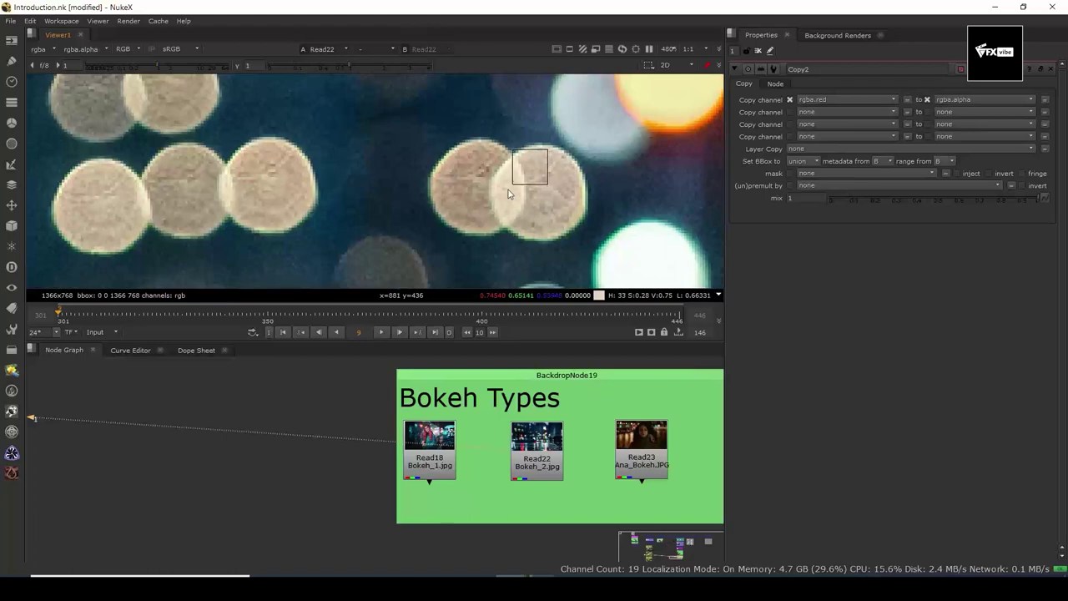
{"action": "left_click_drag", "start_coordinate": [404, 188], "coordinate": [632, 207]}
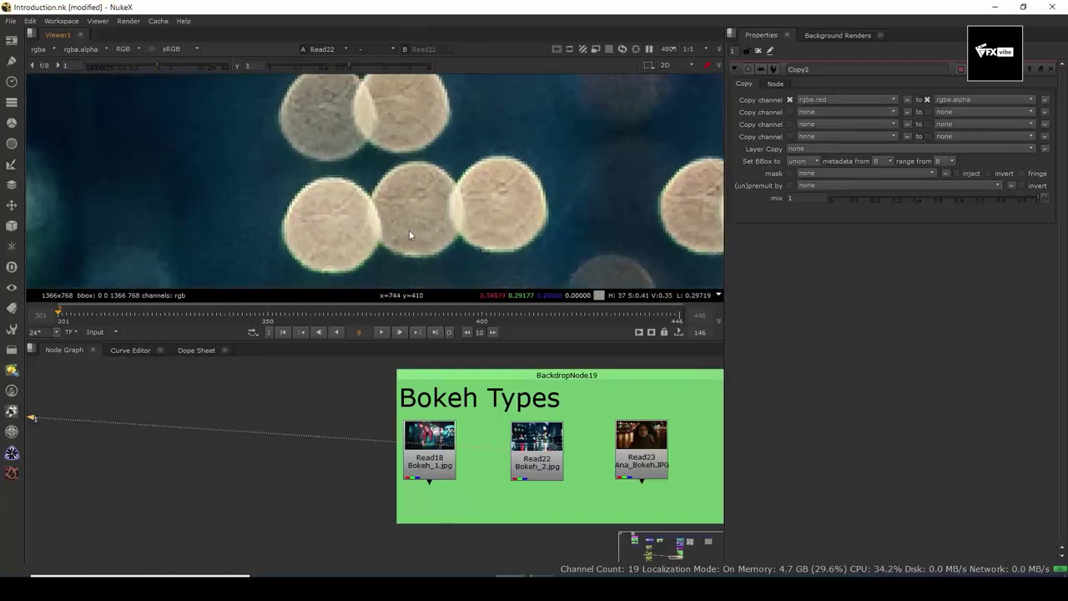
{"action": "left_click_drag", "start_coordinate": [384, 200], "coordinate": [422, 269]}
{"action": "scroll", "coordinate": [453, 152], "scroll_direction": "up", "scroll_amount": 2}
{"action": "left_click_drag", "start_coordinate": [481, 133], "coordinate": [438, 170]}
{"action": "left_click_drag", "start_coordinate": [352, 156], "coordinate": [259, 238]}
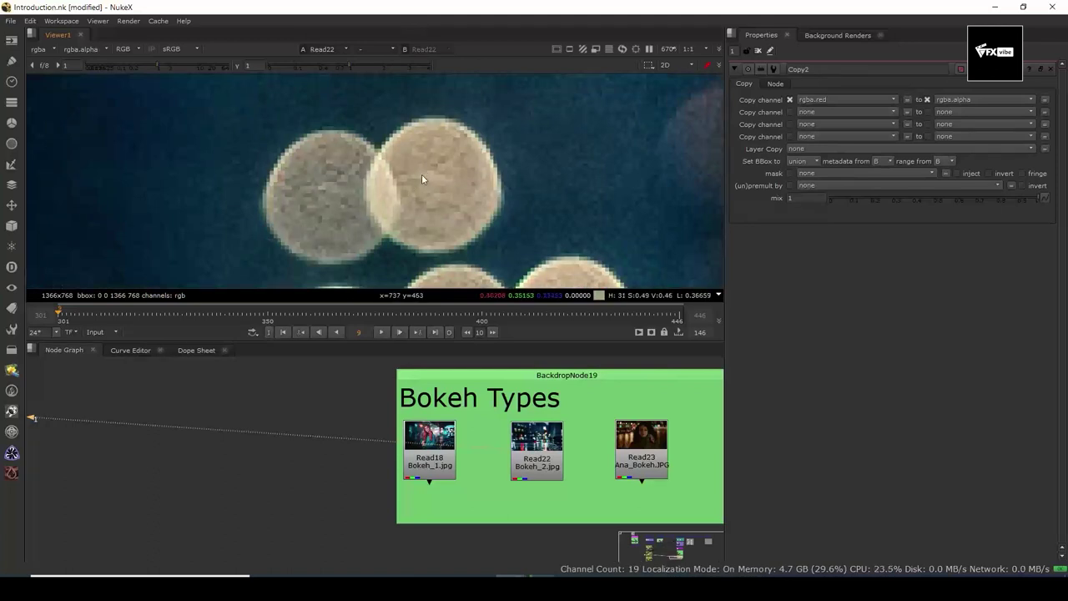
- Create a Flare node in the empty area beside the Bokeh group and view it in a maximized viewer
{"action": "left_click_drag", "start_coordinate": [335, 506], "coordinate": [449, 479]}
{"action": "scroll", "coordinate": [503, 472], "scroll_direction": "down", "scroll_amount": 3}
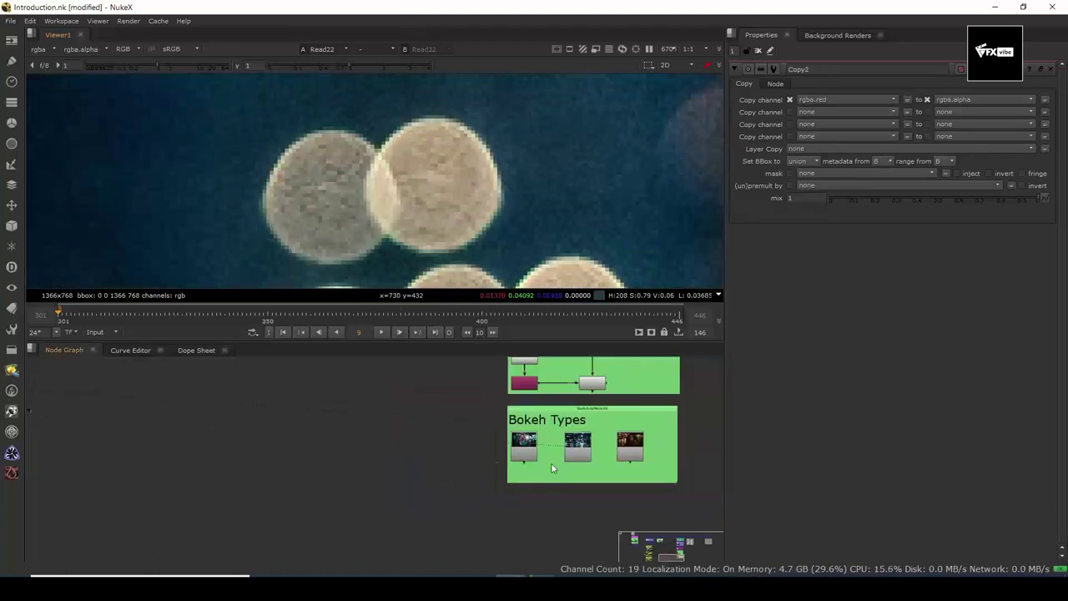
{"action": "left_click_drag", "start_coordinate": [538, 363], "coordinate": [519, 477]}
{"action": "scroll", "coordinate": [518, 451], "scroll_direction": "up", "scroll_amount": 3}
{"action": "left_click_drag", "start_coordinate": [491, 437], "coordinate": [584, 404]}
{"action": "scroll", "coordinate": [584, 403], "scroll_direction": "down", "scroll_amount": 2}
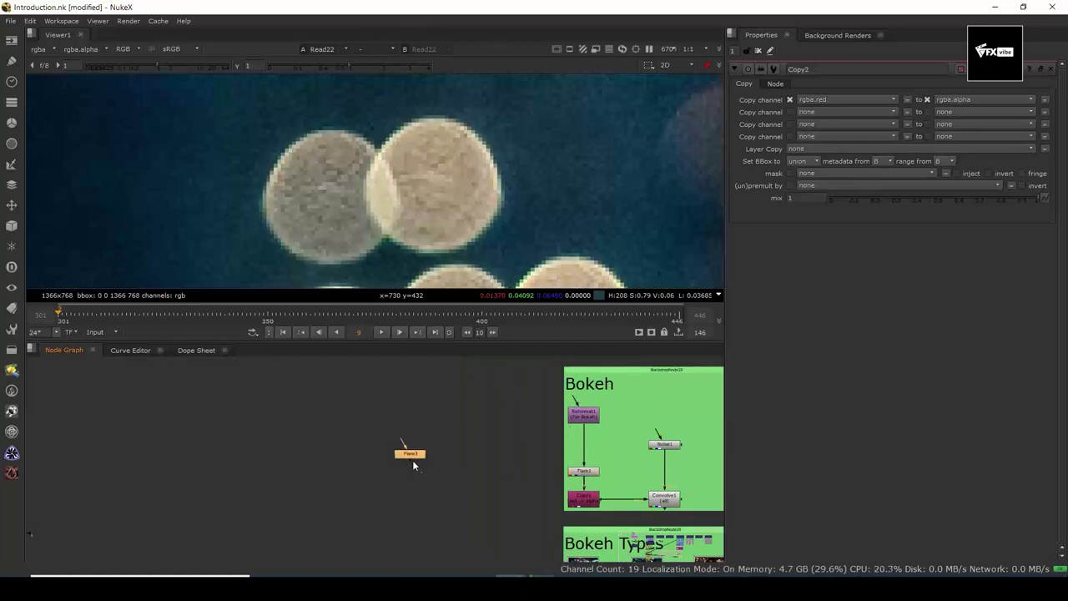
{"action": "key", "text": "1"}
{"action": "key", "text": "space"}
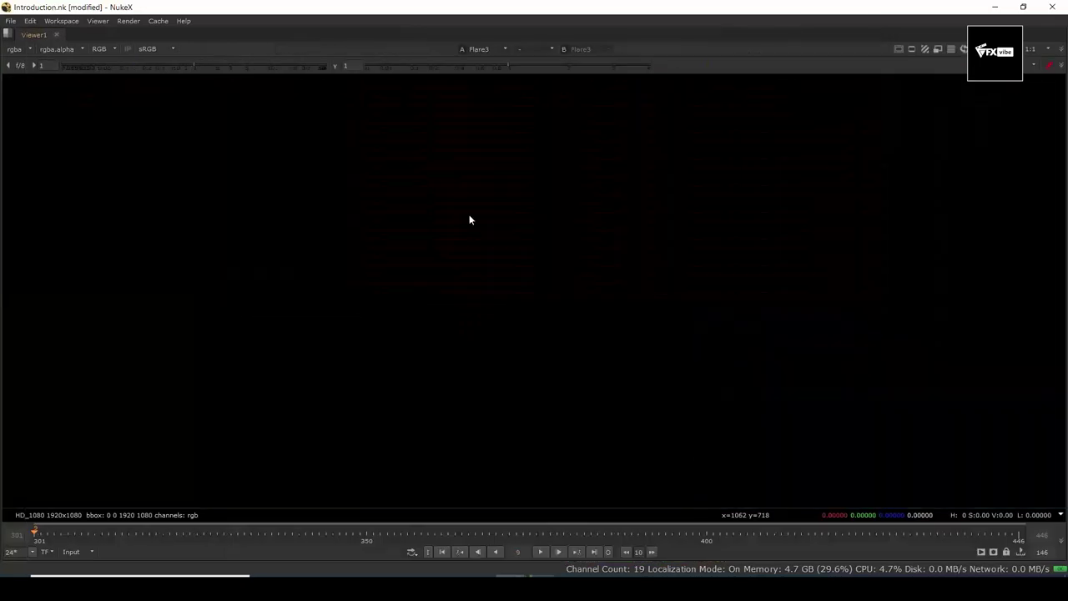
{"action": "scroll", "coordinate": [305, 407], "scroll_direction": "up", "scroll_amount": 1}
{"action": "left_click_drag", "start_coordinate": [409, 320], "coordinate": [219, 501]}
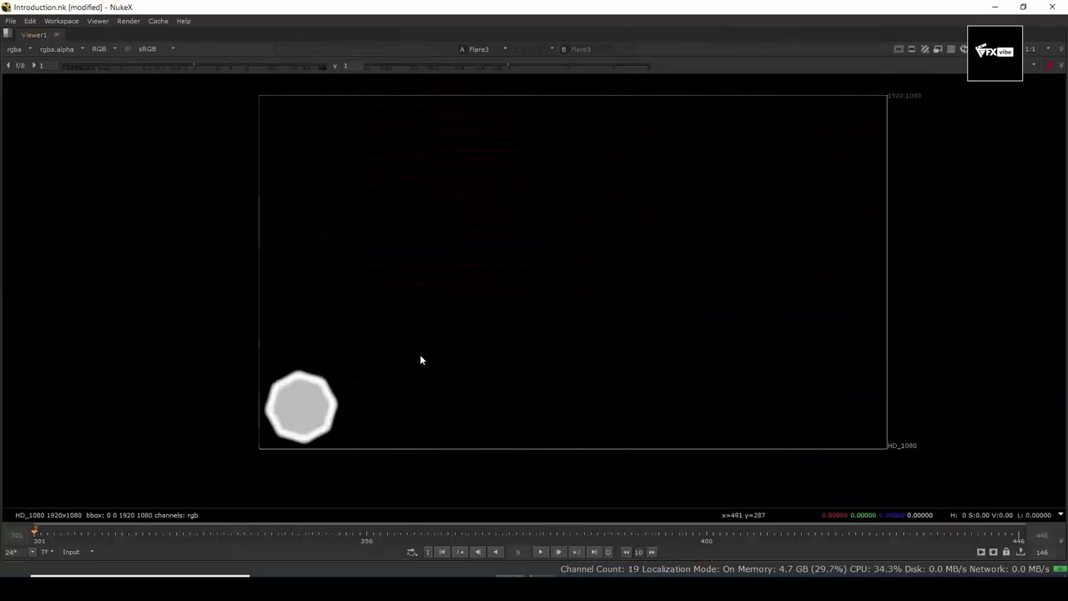
- Restore the normal layout, open the Flare3 properties and move the flare to about x 964, y 648
{"action": "key", "text": "space"}
{"action": "double_click", "coordinate": [434, 455]}
{"action": "scroll", "coordinate": [352, 185], "scroll_direction": "down", "scroll_amount": 3}
{"action": "left_click_drag", "start_coordinate": [345, 196], "coordinate": [463, 150]}
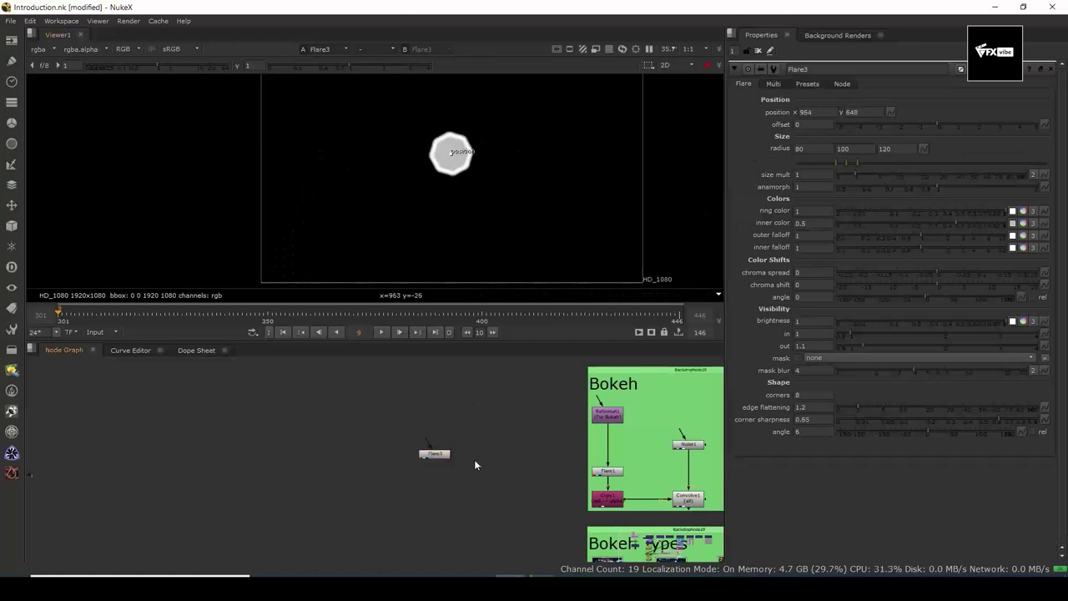
- Add a Blur node and connect it below Flare3
{"action": "key", "text": "Tab"}
{"action": "type", "text": "blur"}
{"action": "key", "text": "Return"}
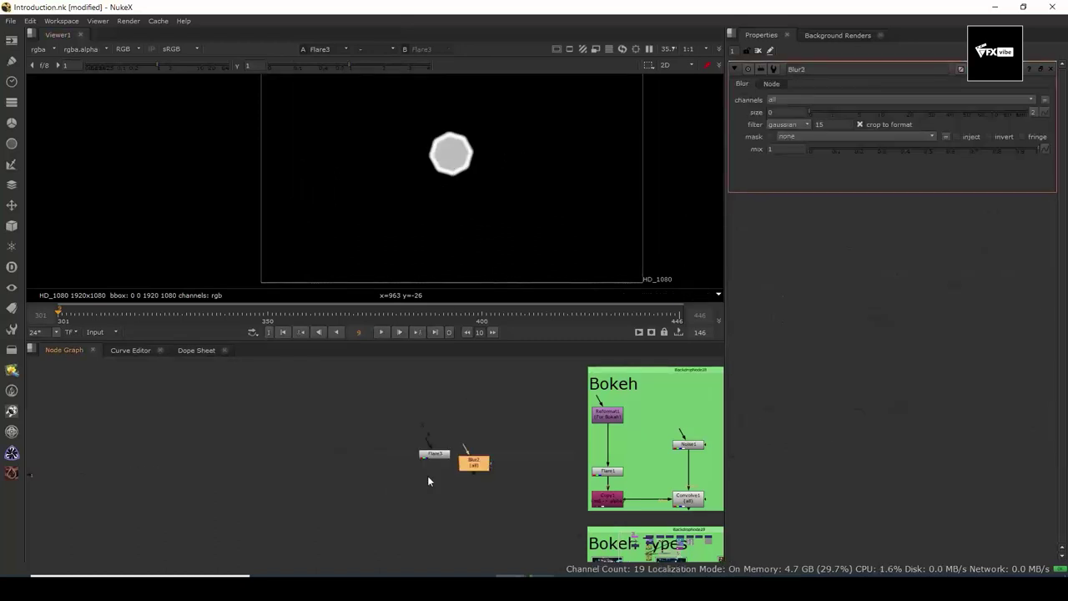
{"action": "scroll", "coordinate": [427, 480], "scroll_direction": "up", "scroll_amount": 3}
{"action": "left_click_drag", "start_coordinate": [494, 459], "coordinate": [427, 492]}
- Set the Blur2 size to 32.5 and view the blurred flare
{"action": "left_click_drag", "start_coordinate": [810, 113], "coordinate": [923, 132]}
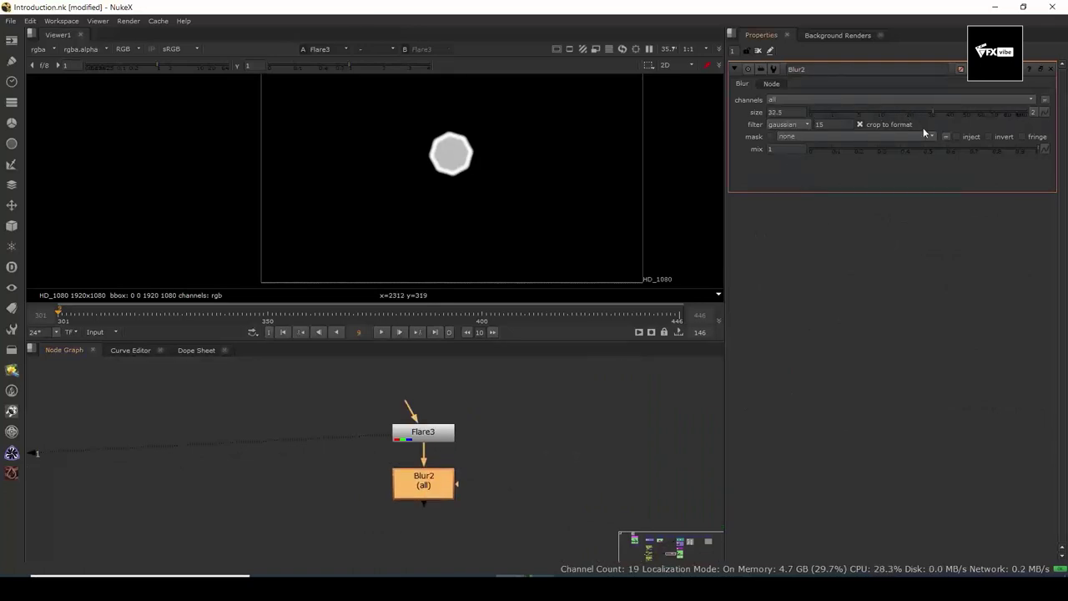
{"action": "left_click", "coordinate": [424, 483]}
{"action": "key", "text": "1"}
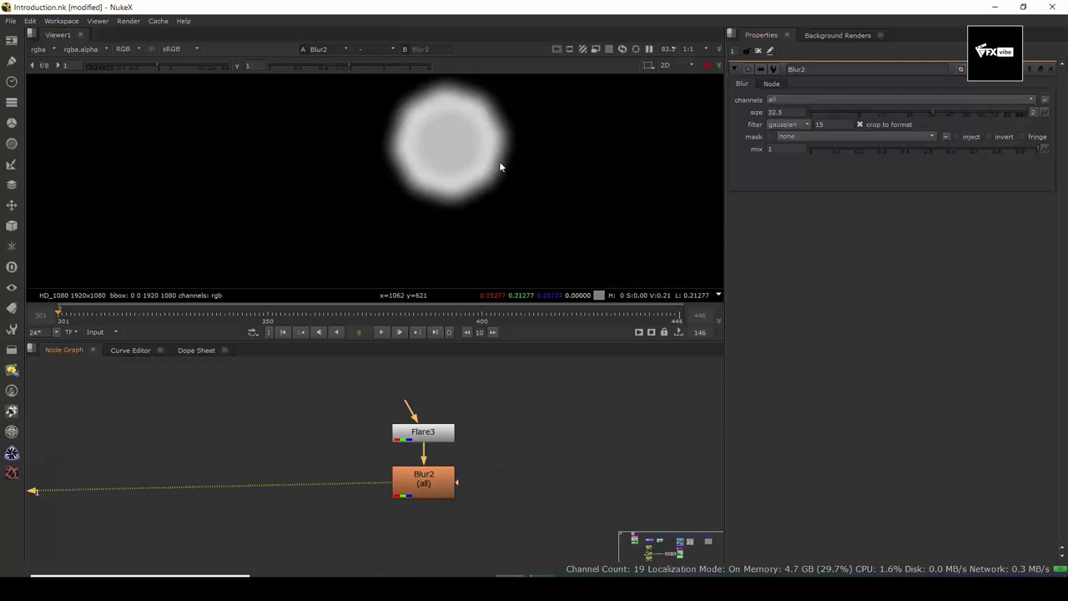
- Increase the Blur2 size to 100 and look at the blurred flare in the viewer
{"action": "left_click_drag", "start_coordinate": [499, 162], "coordinate": [499, 211]}
{"action": "left_click_drag", "start_coordinate": [971, 111], "coordinate": [1027, 112]}
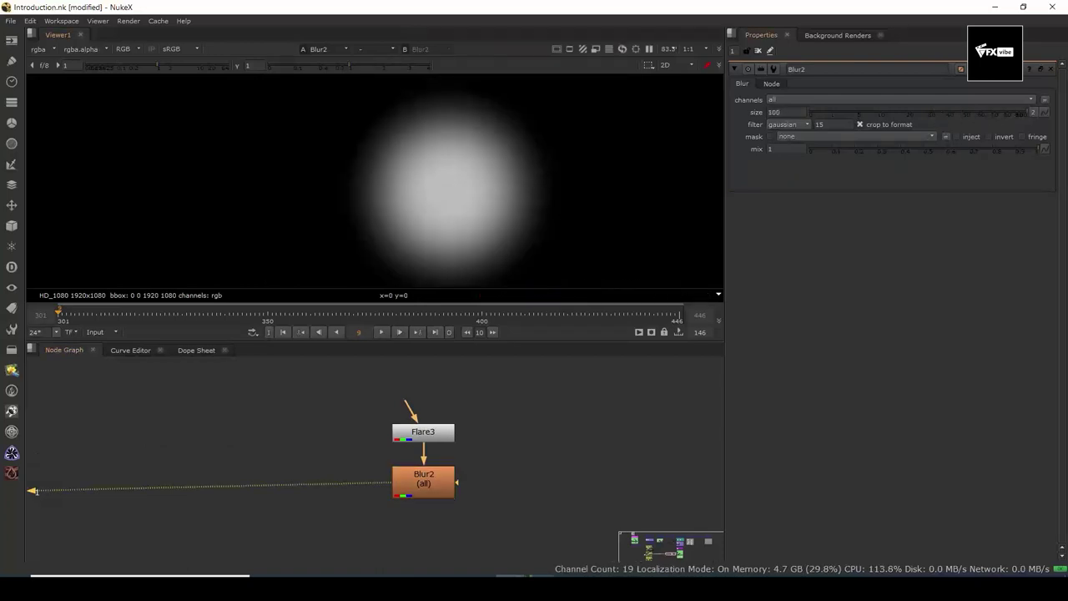
{"action": "scroll", "coordinate": [565, 259], "scroll_direction": "down", "scroll_amount": 3}
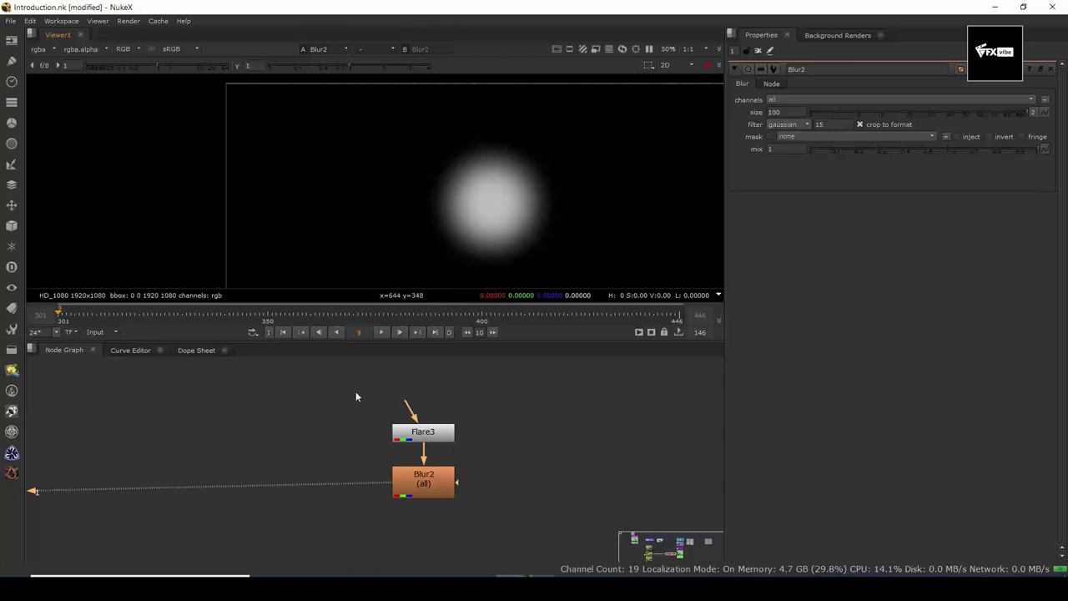
{"action": "left_click", "coordinate": [410, 484]}
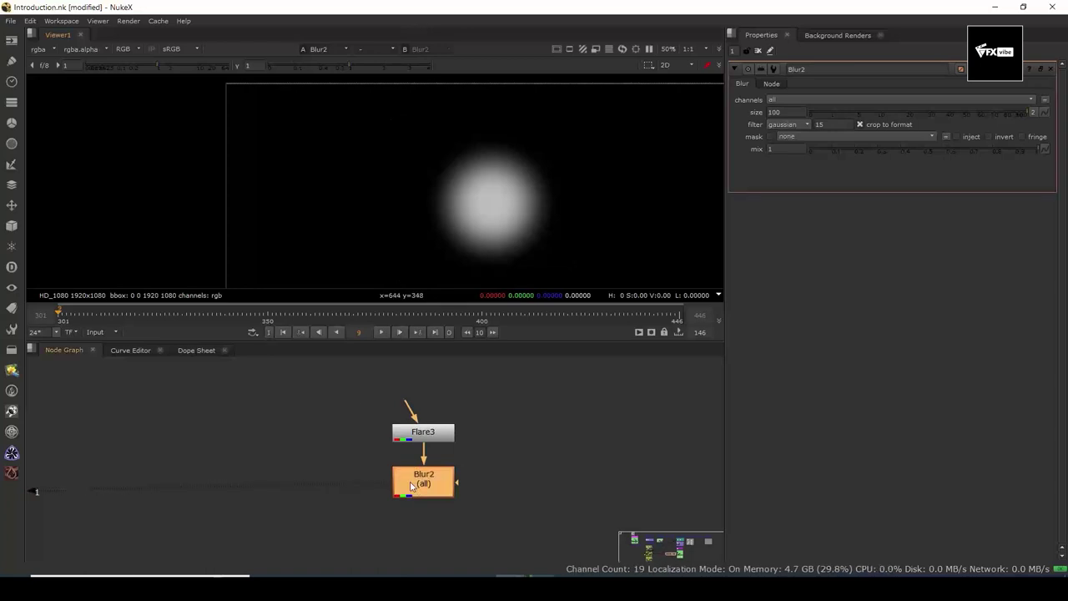
- View Bokeh_2.jpg again and inspect the single pale blue disc and the faint discs beside it
{"action": "scroll", "coordinate": [444, 457], "scroll_direction": "down", "scroll_amount": 5}
{"action": "left_click_drag", "start_coordinate": [574, 521], "coordinate": [468, 505]}
{"action": "scroll", "coordinate": [468, 505], "scroll_direction": "up", "scroll_amount": 2}
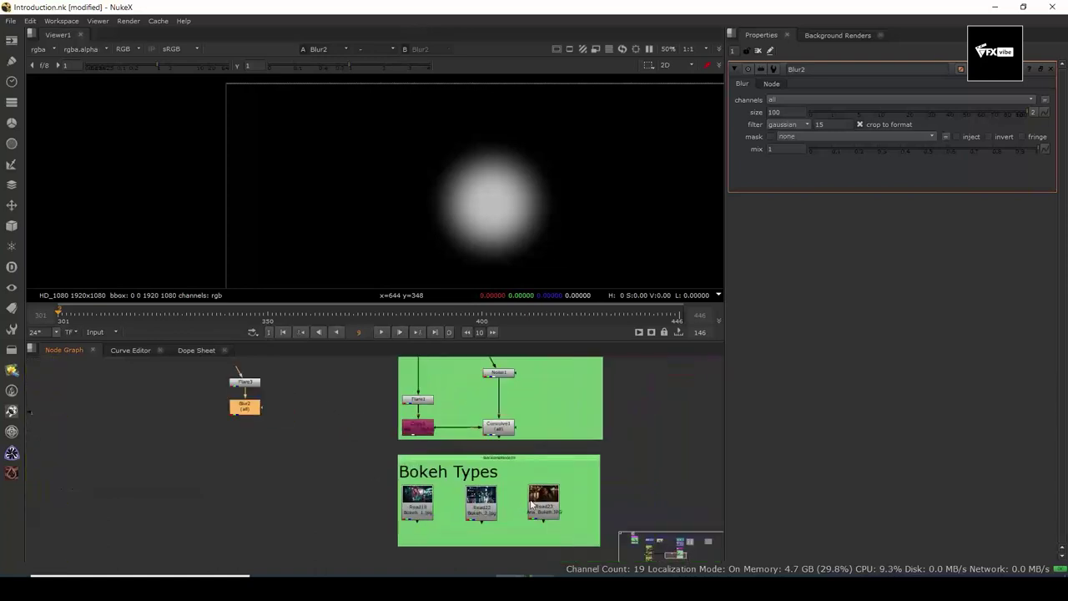
{"action": "left_click", "coordinate": [470, 506]}
{"action": "key", "text": "1"}
{"action": "scroll", "coordinate": [499, 200], "scroll_direction": "up", "scroll_amount": 2}
{"action": "scroll", "coordinate": [499, 202], "scroll_direction": "up", "scroll_amount": 4}
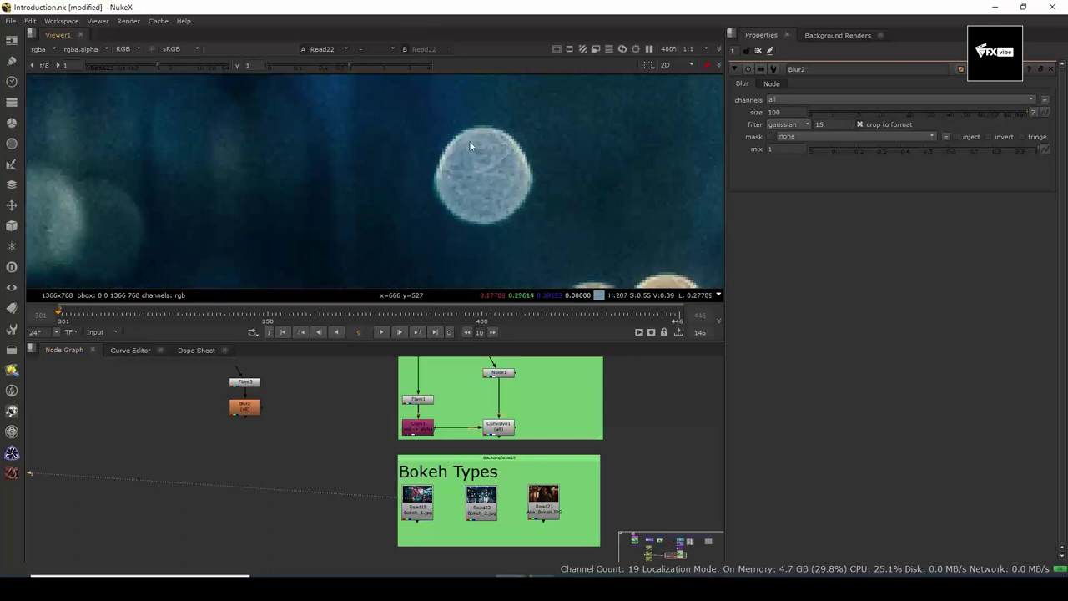
{"action": "scroll", "coordinate": [477, 177], "scroll_direction": "down", "scroll_amount": 3}
{"action": "left_click_drag", "start_coordinate": [342, 195], "coordinate": [521, 182]}
{"action": "scroll", "coordinate": [672, 140], "scroll_direction": "up", "scroll_amount": 2}
{"action": "left_click_drag", "start_coordinate": [672, 140], "coordinate": [583, 184]}
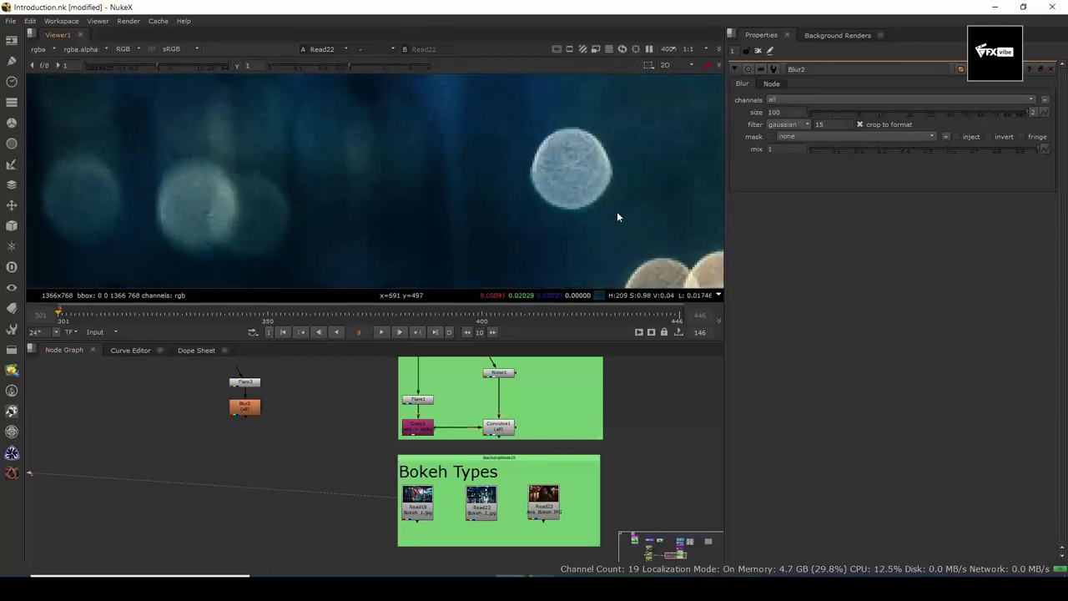
- Examine the overlapping beige discs and the bright white lights in the Bokeh_2.jpg image
{"action": "left_click_drag", "start_coordinate": [665, 283], "coordinate": [415, 155]}
{"action": "scroll", "coordinate": [455, 189], "scroll_direction": "up", "scroll_amount": 1}
{"action": "left_click_drag", "start_coordinate": [541, 162], "coordinate": [534, 110]}
{"action": "scroll", "coordinate": [517, 117], "scroll_direction": "down", "scroll_amount": 5}
{"action": "scroll", "coordinate": [363, 249], "scroll_direction": "up", "scroll_amount": 2}
{"action": "left_click_drag", "start_coordinate": [363, 249], "coordinate": [460, 221]}
{"action": "scroll", "coordinate": [422, 190], "scroll_direction": "up", "scroll_amount": 1}
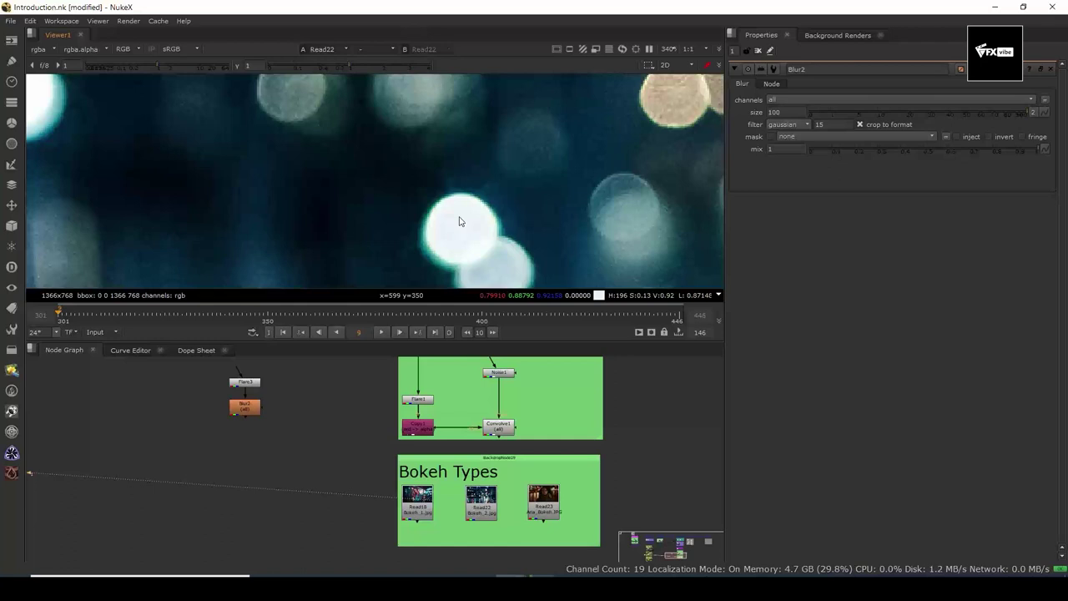
- View Convolve1 in the Bokeh group again and inspect the polygonal outlines of its highlights
{"action": "scroll", "coordinate": [524, 442], "scroll_direction": "down", "scroll_amount": 2}
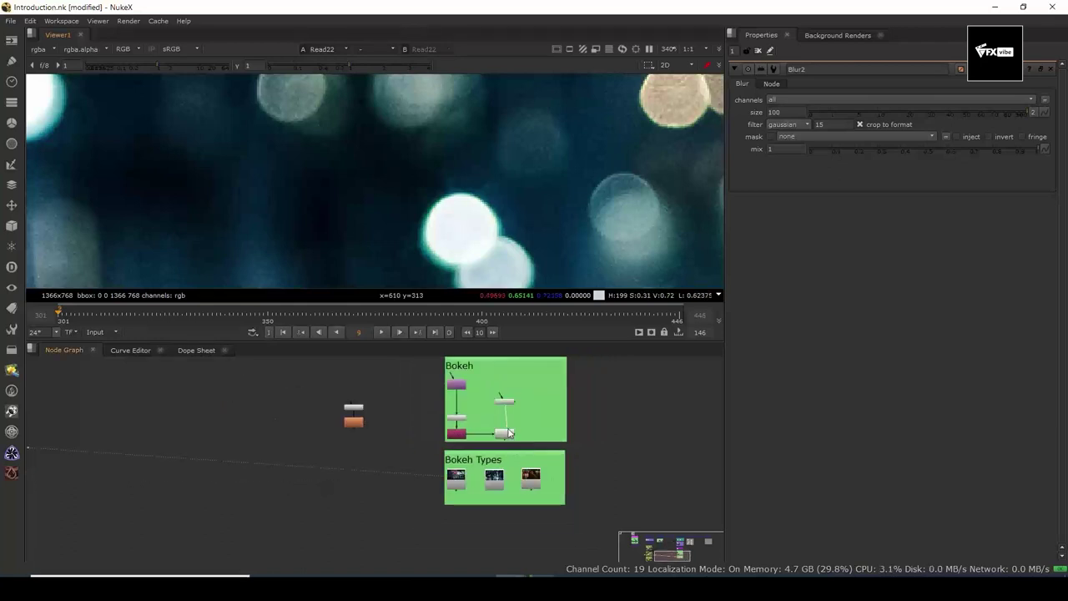
{"action": "key", "text": "1"}
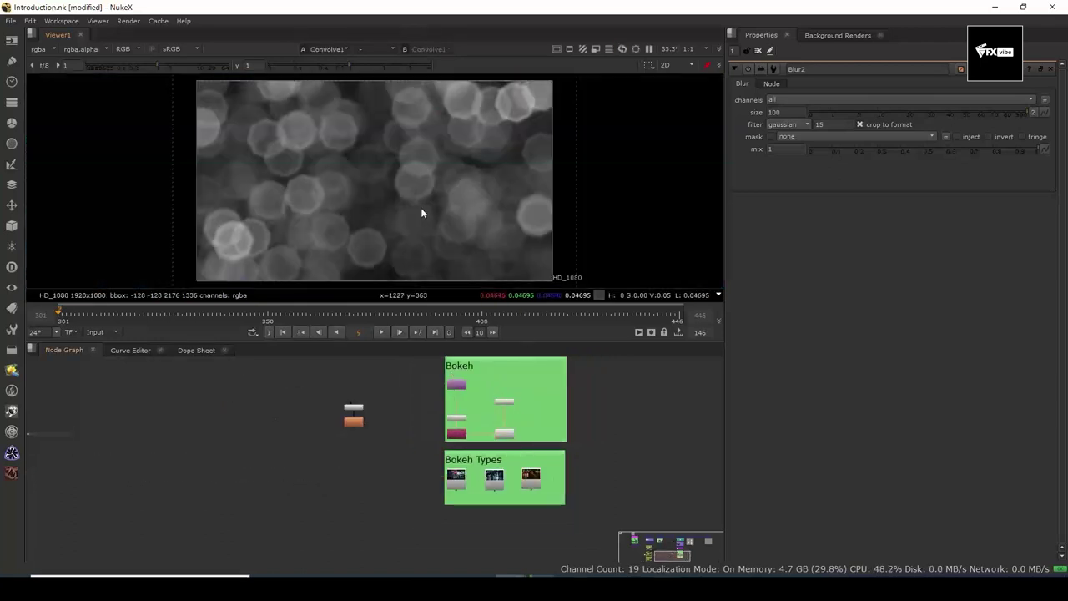
{"action": "left_click_drag", "start_coordinate": [416, 210], "coordinate": [418, 246]}
{"action": "left_click_drag", "start_coordinate": [404, 182], "coordinate": [510, 225]}
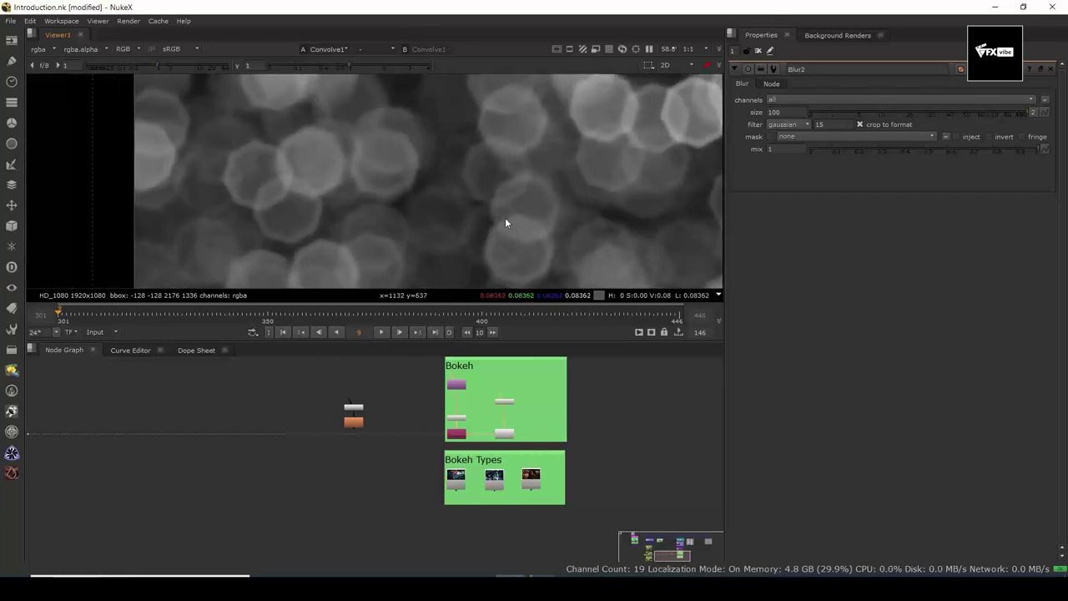
{"action": "scroll", "coordinate": [491, 434], "scroll_direction": "up", "scroll_amount": 5}
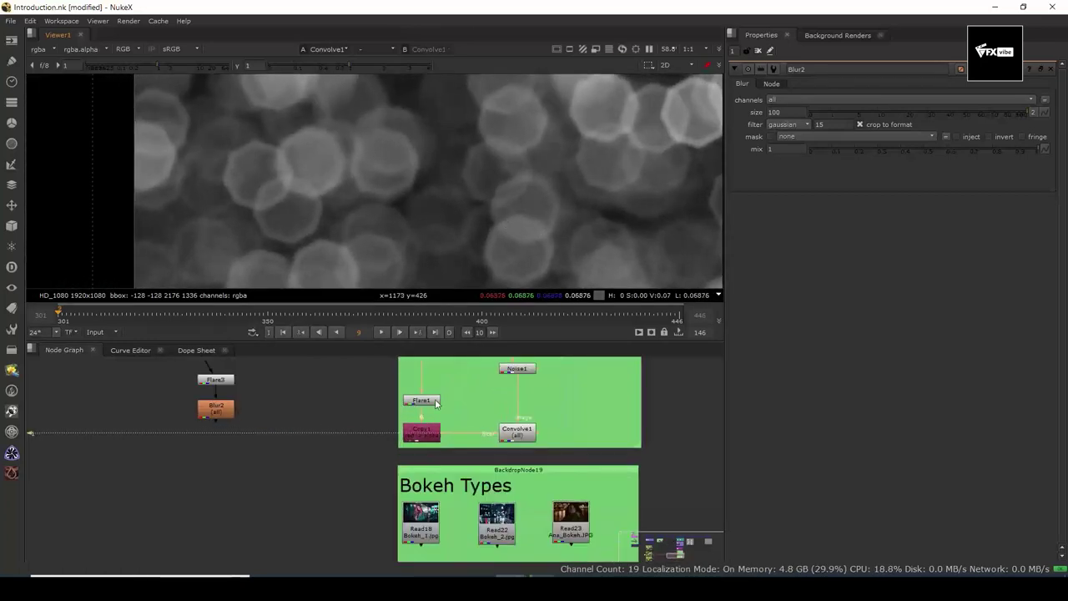
{"action": "scroll", "coordinate": [538, 188], "scroll_direction": "down", "scroll_amount": 2}
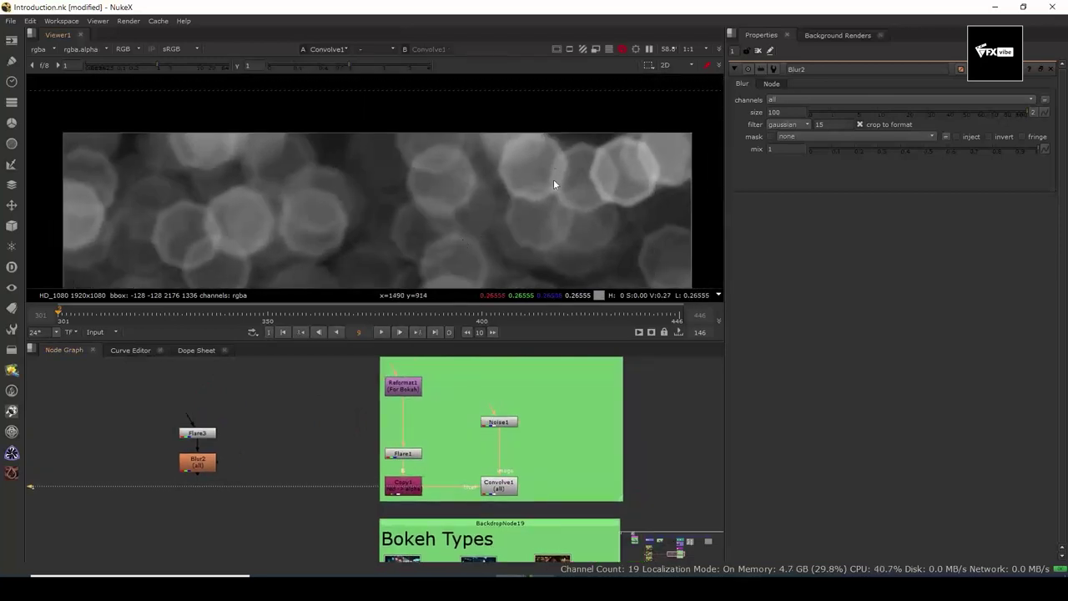
{"action": "scroll", "coordinate": [555, 138], "scroll_direction": "up", "scroll_amount": 4}
{"action": "left_click_drag", "start_coordinate": [525, 144], "coordinate": [508, 189]}
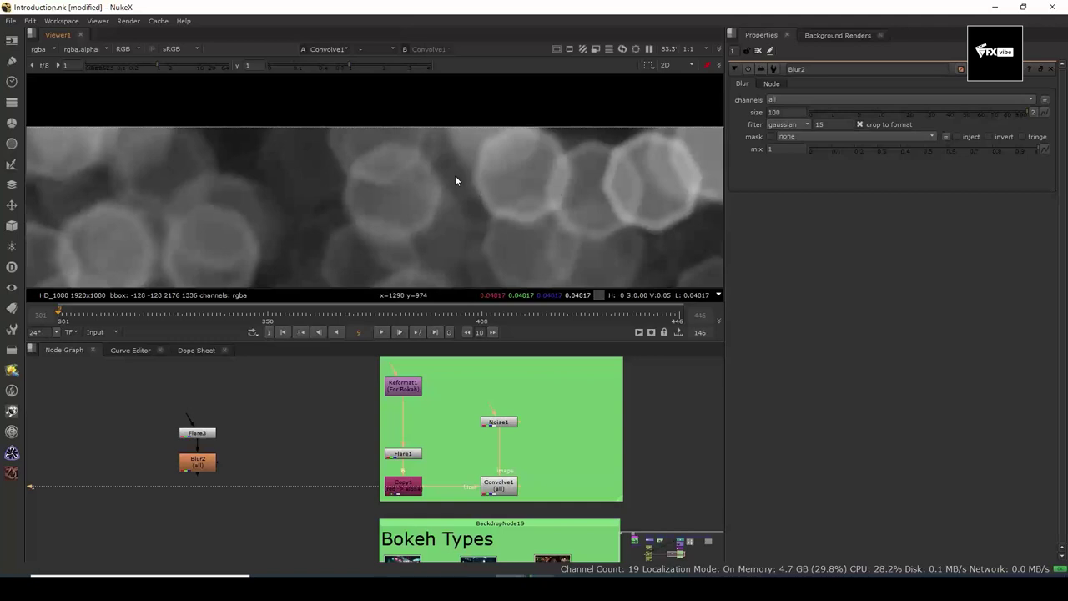
- Open the Flare1 properties in the Bokeh group, set its corners to 7 and inspect the shape of the convolved highlights
{"action": "scroll", "coordinate": [415, 457], "scroll_direction": "up", "scroll_amount": 2}
{"action": "double_click", "coordinate": [416, 458]}
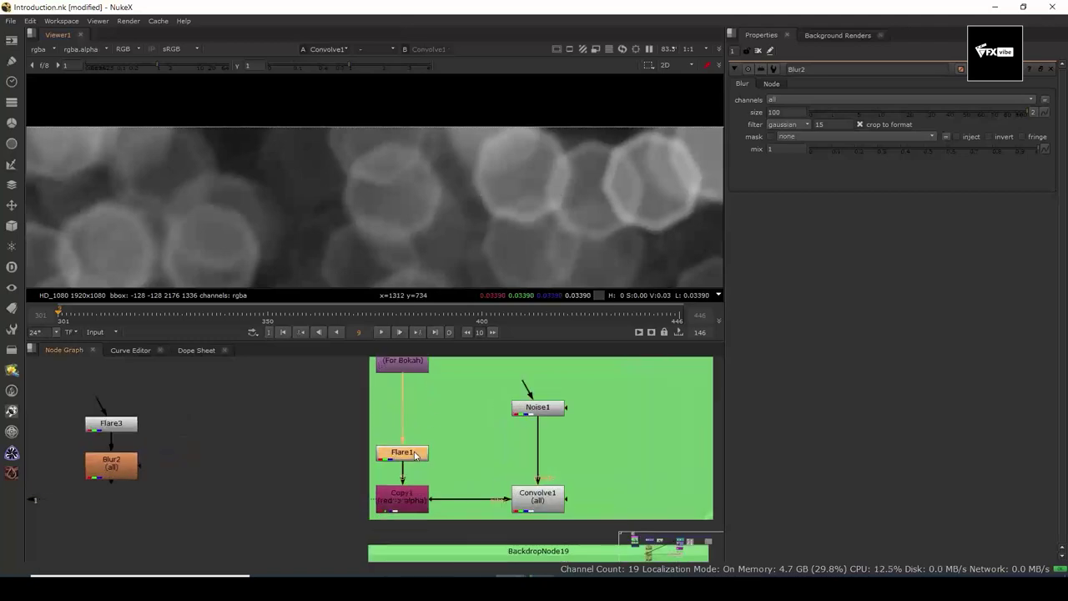
{"action": "left_click", "coordinate": [799, 394]}
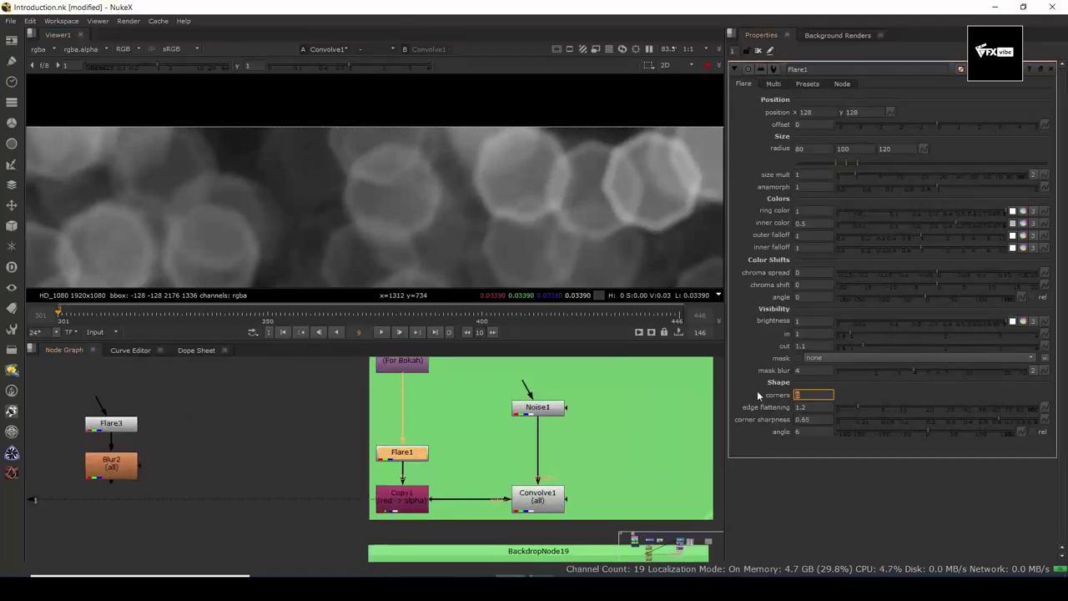
{"action": "type", "text": "7"}
{"action": "key", "text": "Return"}
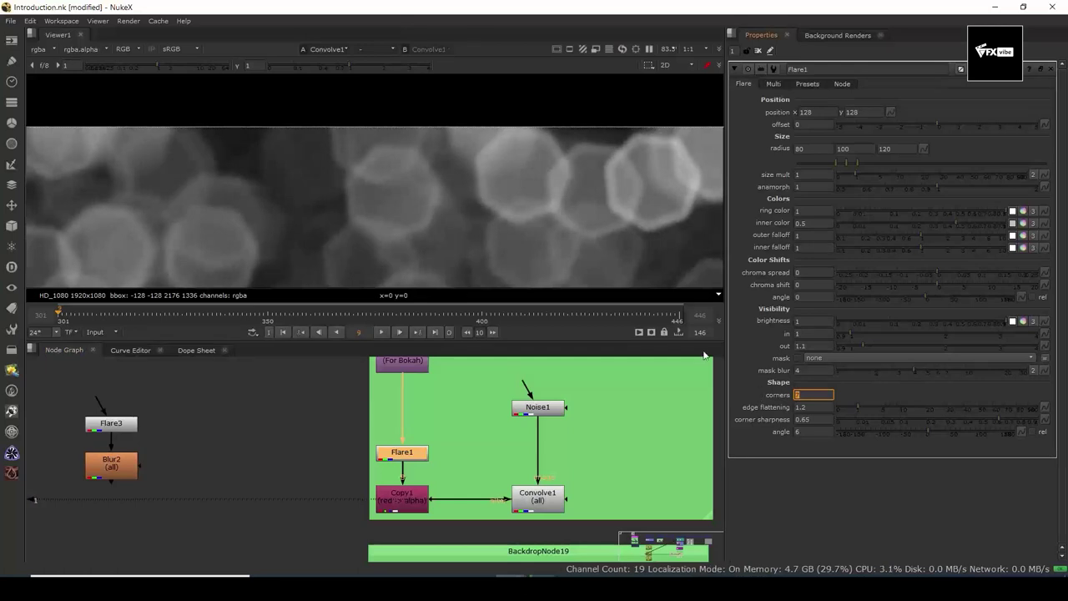
{"action": "left_click_drag", "start_coordinate": [592, 226], "coordinate": [504, 206]}
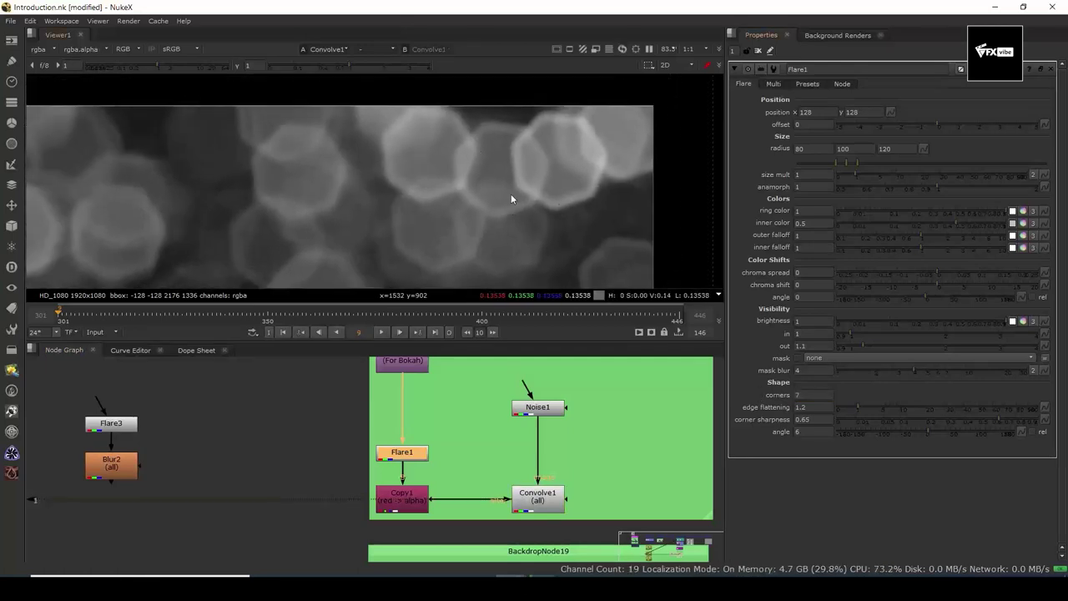
{"action": "scroll", "coordinate": [527, 196], "scroll_direction": "up", "scroll_amount": 3}
{"action": "scroll", "coordinate": [542, 208], "scroll_direction": "up", "scroll_amount": 2}
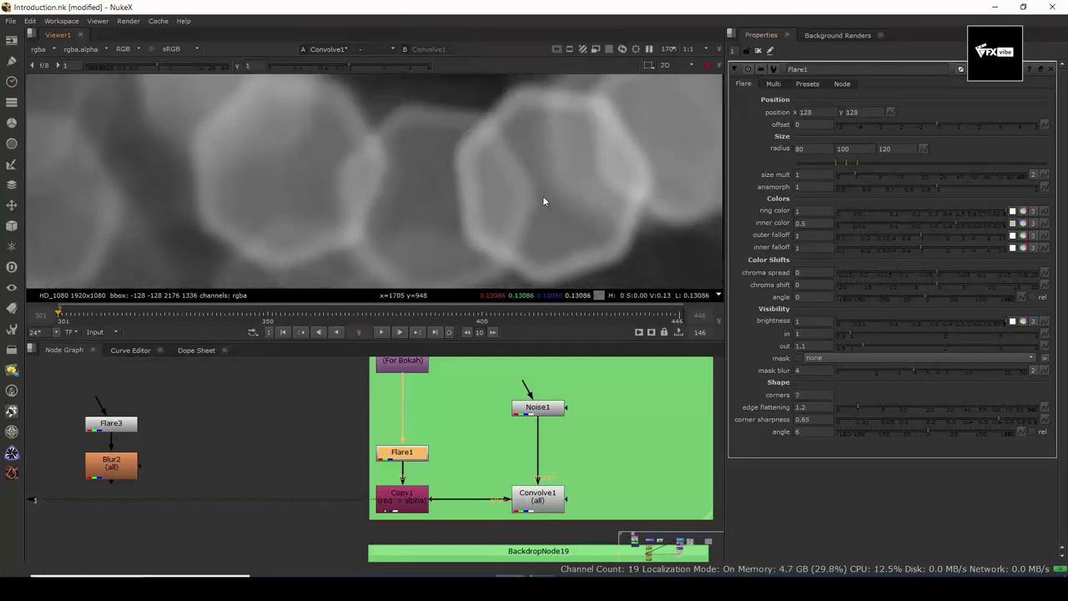
- Set Flare1's corners to 3 and examine the triangular highlights across the Convolve1 image
{"action": "left_click", "coordinate": [814, 394]}
{"action": "key", "text": "BackSpace"}
{"action": "type", "text": "3"}
{"action": "key", "text": "Return"}
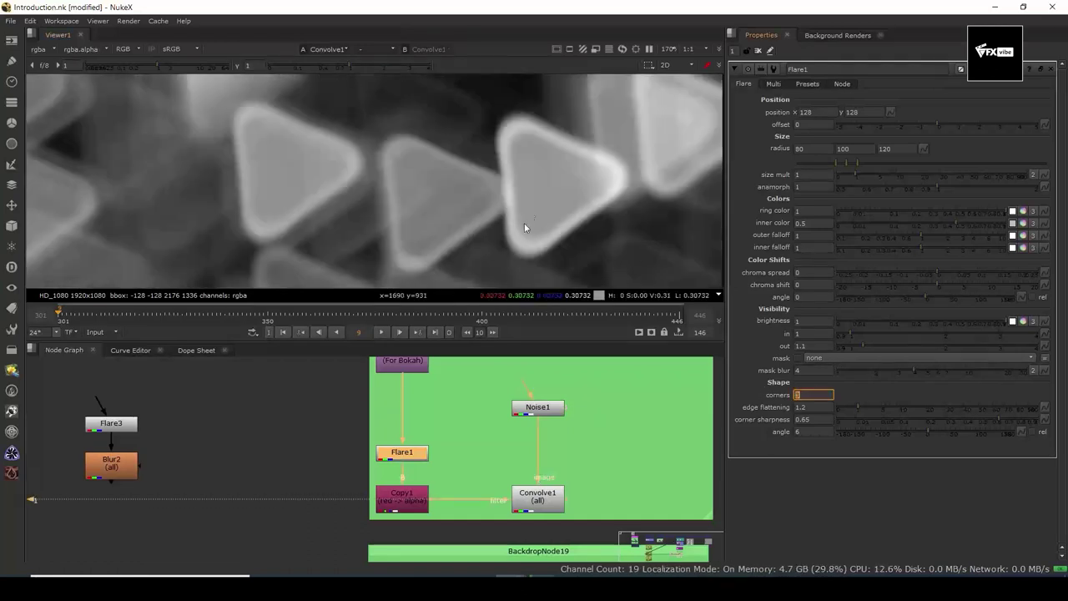
{"action": "scroll", "coordinate": [567, 203], "scroll_direction": "down", "scroll_amount": 4}
{"action": "left_click_drag", "start_coordinate": [594, 155], "coordinate": [660, 147]}
{"action": "left_click_drag", "start_coordinate": [417, 266], "coordinate": [535, 266]}
{"action": "left_click_drag", "start_coordinate": [359, 150], "coordinate": [512, 150]}
{"action": "scroll", "coordinate": [527, 217], "scroll_direction": "up", "scroll_amount": 5}
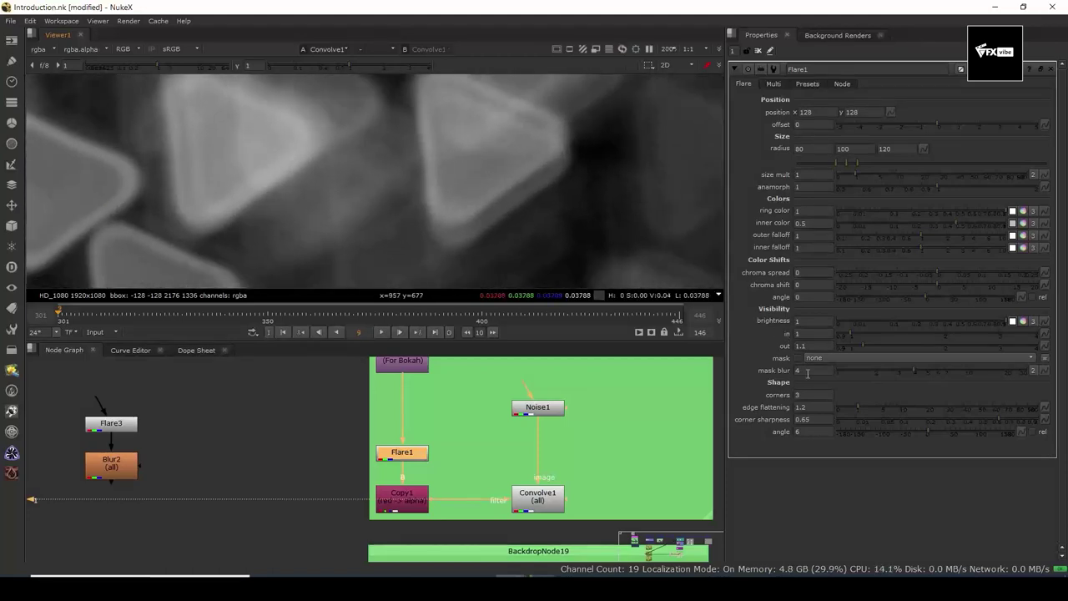
- Set Flare1's corners to 12 and look at the rounded highlights in the whole Convolve1 image
{"action": "type", "text": "15"}
{"action": "key", "text": "Return"}
{"action": "scroll", "coordinate": [415, 152], "scroll_direction": "down", "scroll_amount": 6}
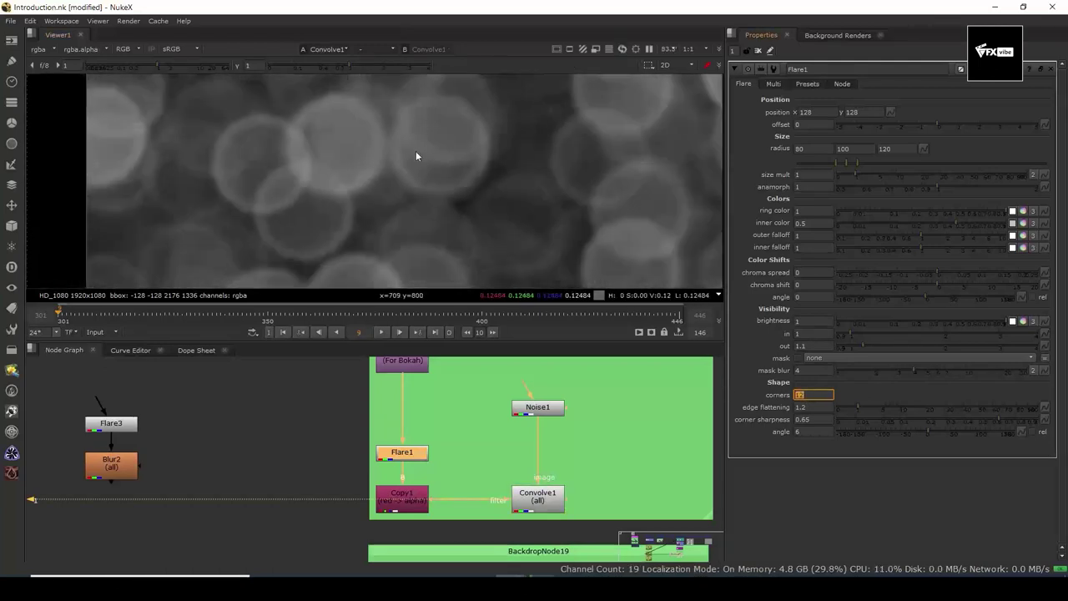
{"action": "left_click_drag", "start_coordinate": [493, 167], "coordinate": [495, 161]}
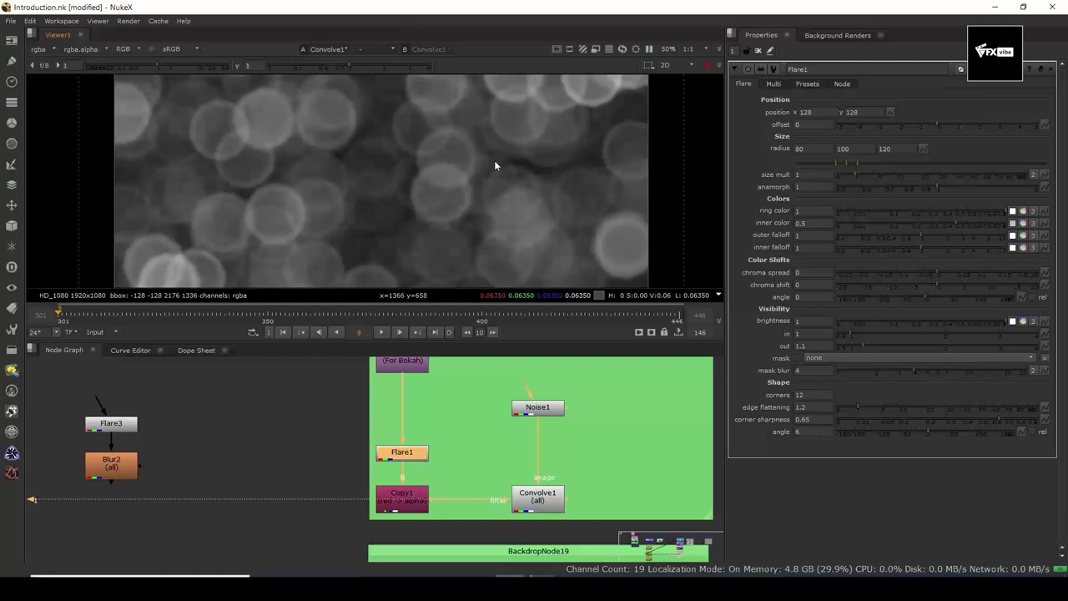
{"action": "left_click_drag", "start_coordinate": [495, 165], "coordinate": [476, 158]}
- View Ana_Bokeh.JPG from the Bokeh Types group in a maximized viewer, fitted to the frame
{"action": "scroll", "coordinate": [526, 422], "scroll_direction": "down", "scroll_amount": 4}
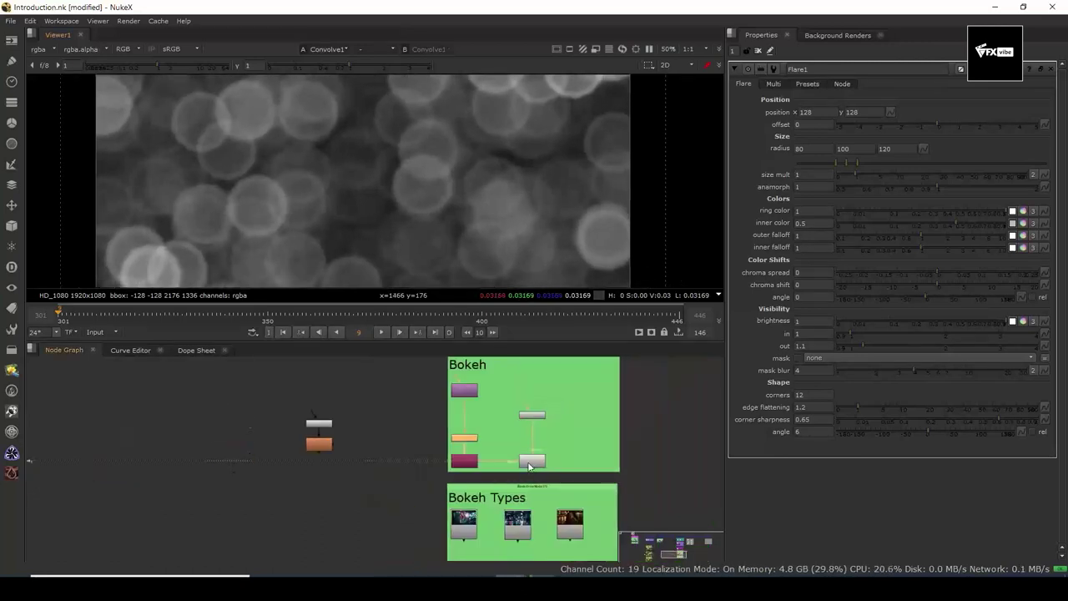
{"action": "scroll", "coordinate": [569, 534], "scroll_direction": "up", "scroll_amount": 2}
{"action": "left_click_drag", "start_coordinate": [571, 531], "coordinate": [551, 482]}
{"action": "left_click", "coordinate": [551, 471]}
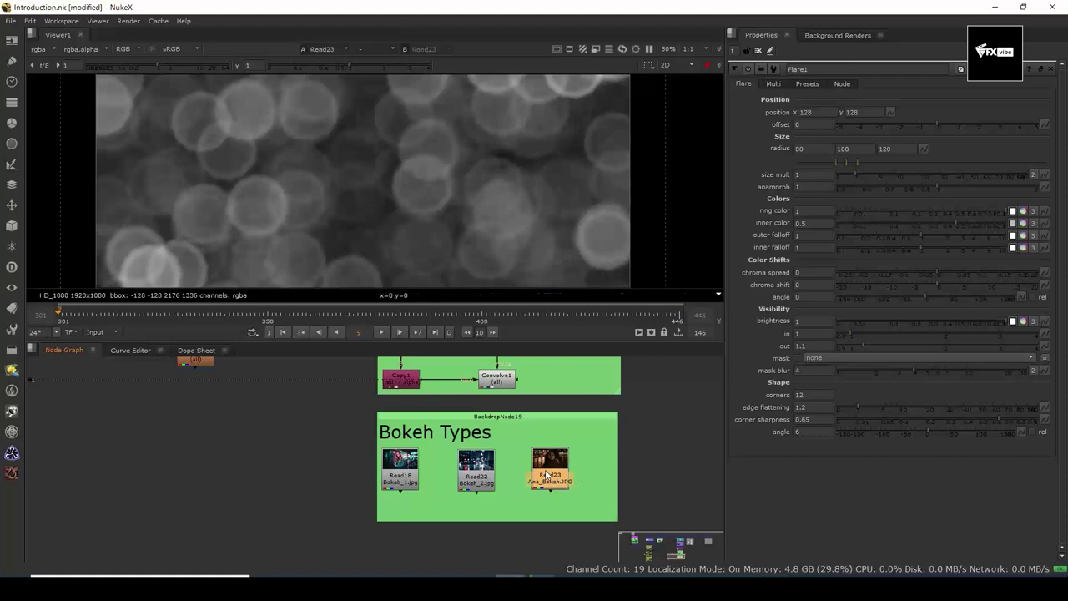
{"action": "key", "text": "1"}
{"action": "key", "text": "f"}
{"action": "key", "text": "space"}
{"action": "left_click_drag", "start_coordinate": [435, 248], "coordinate": [458, 257]}
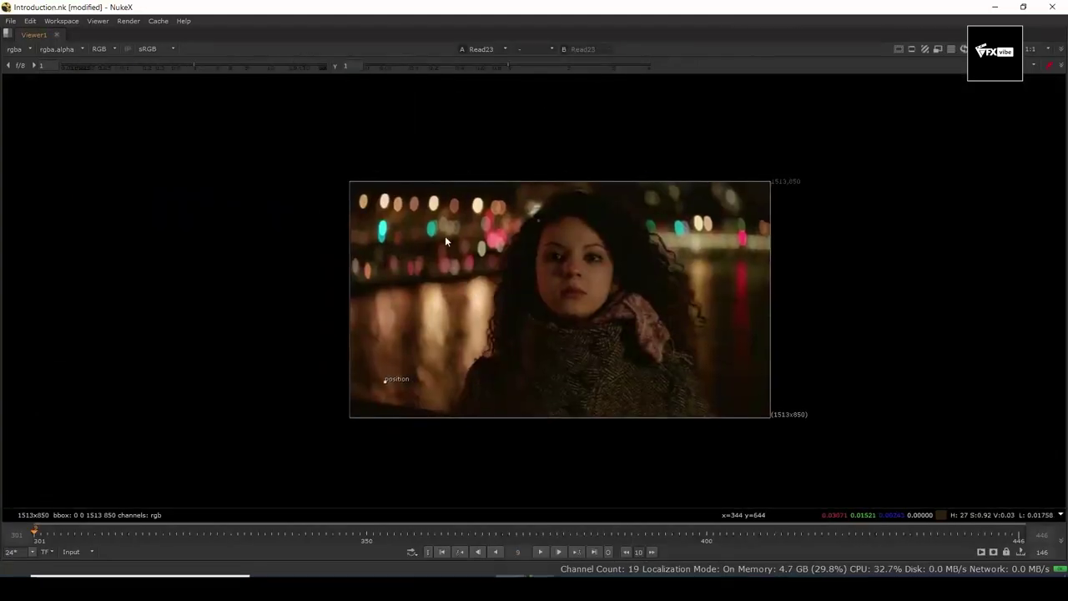
- Examine the vertically stretched oval highlights behind the woman in Ana_Bokeh.JPG and return to the full workspace layout
{"action": "scroll", "coordinate": [450, 250], "scroll_direction": "up", "scroll_amount": 2}
{"action": "scroll", "coordinate": [451, 267], "scroll_direction": "up", "scroll_amount": 3}
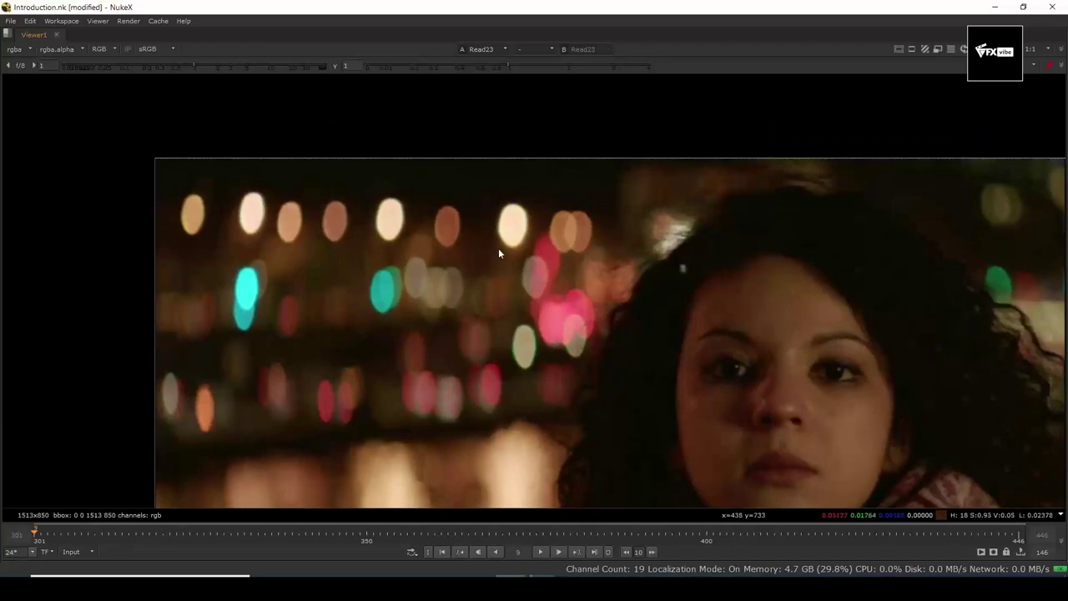
{"action": "scroll", "coordinate": [377, 246], "scroll_direction": "up", "scroll_amount": 2}
{"action": "left_click_drag", "start_coordinate": [379, 205], "coordinate": [420, 276]}
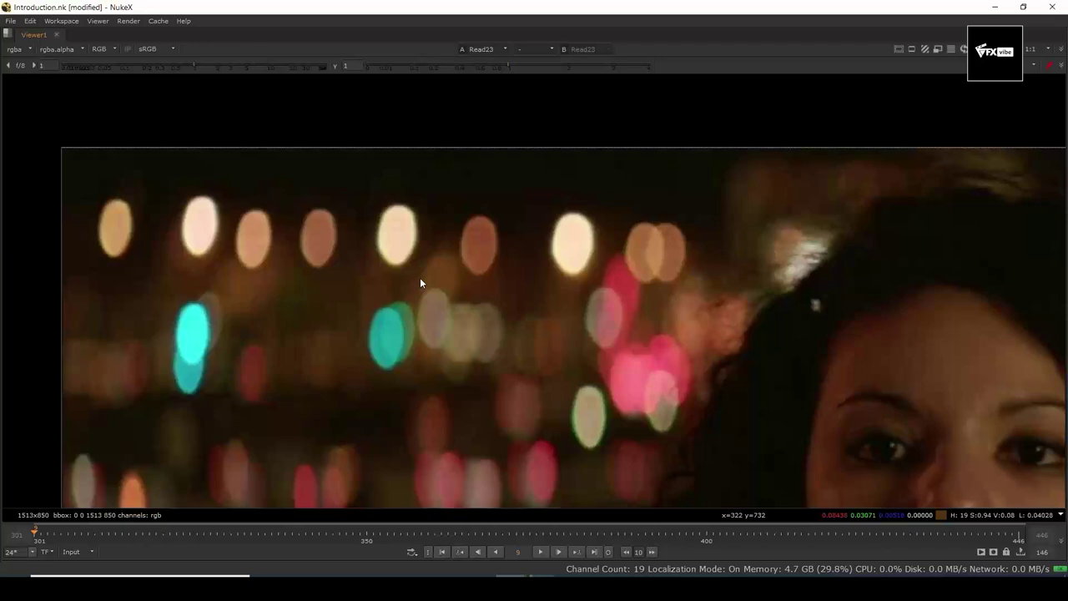
{"action": "scroll", "coordinate": [425, 276], "scroll_direction": "down", "scroll_amount": 5}
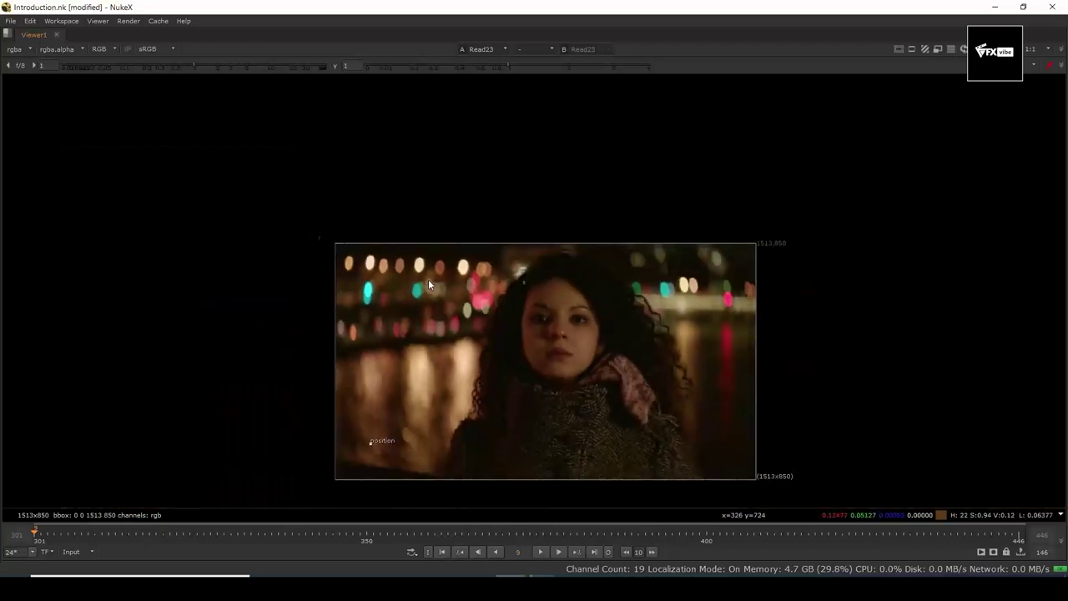
{"action": "scroll", "coordinate": [503, 320], "scroll_direction": "up", "scroll_amount": 4}
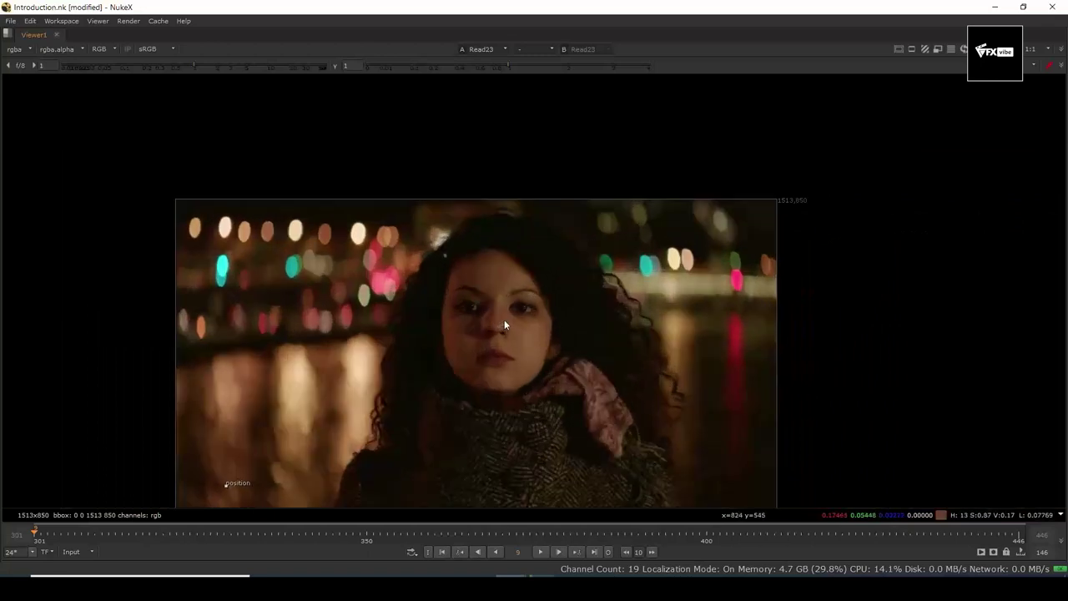
{"action": "scroll", "coordinate": [691, 344], "scroll_direction": "down", "scroll_amount": 1}
{"action": "scroll", "coordinate": [412, 349], "scroll_direction": "up", "scroll_amount": 3}
{"action": "left_click_drag", "start_coordinate": [412, 349], "coordinate": [580, 339]}
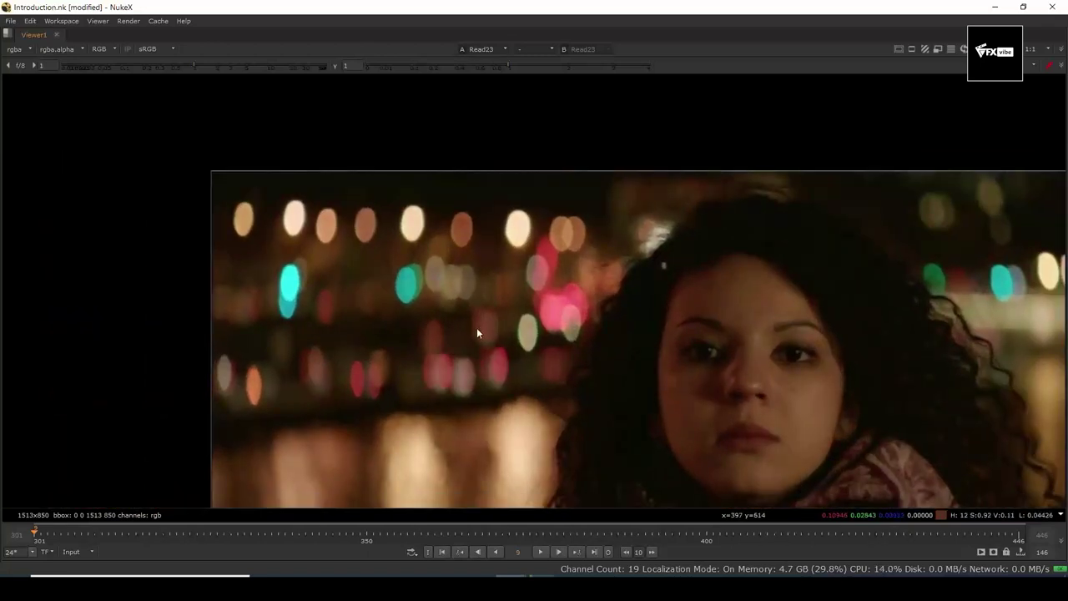
{"action": "scroll", "coordinate": [419, 271], "scroll_direction": "up", "scroll_amount": 2}
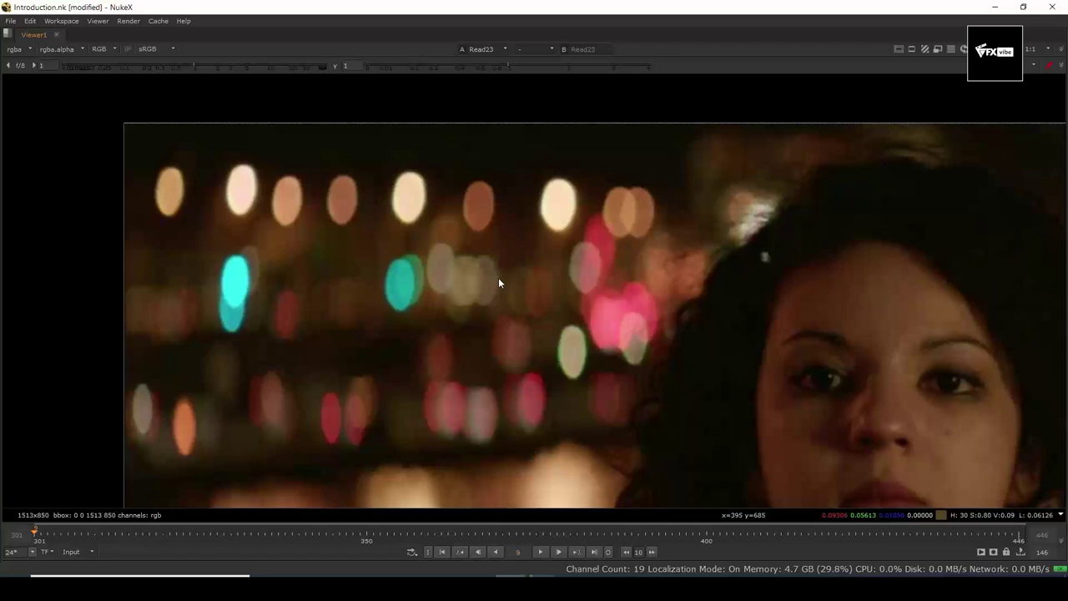
{"action": "scroll", "coordinate": [500, 271], "scroll_direction": "down", "scroll_amount": 4}
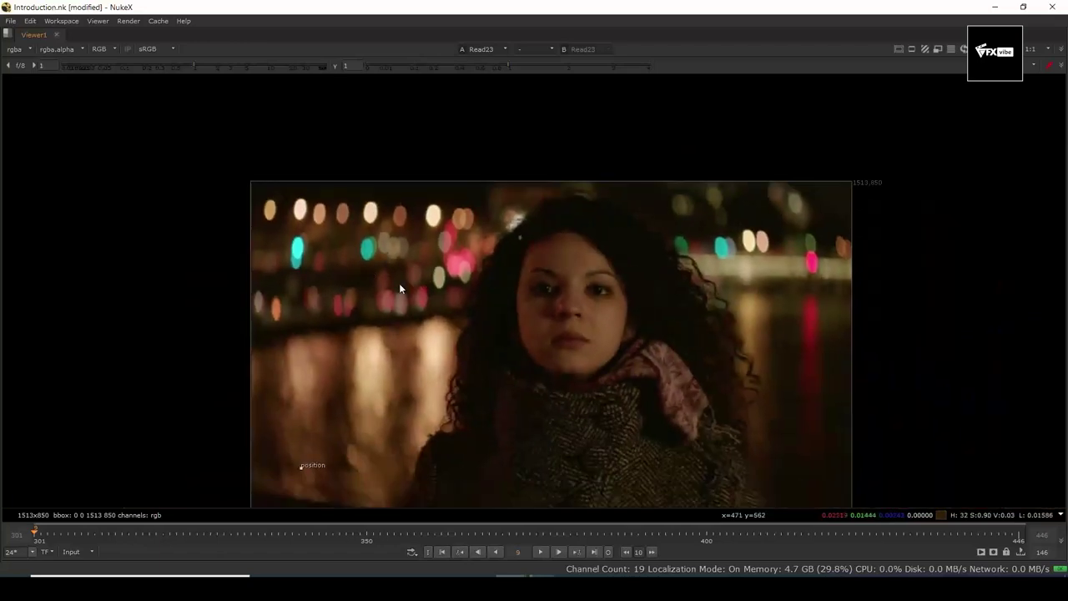
{"action": "key", "text": "space"}
- Go to the "6. Lens artifacts" section of the node graph and shift its backdrop slightly down, level with "5. Focus / Defocus"
{"action": "scroll", "coordinate": [529, 485], "scroll_direction": "up", "scroll_amount": 3}
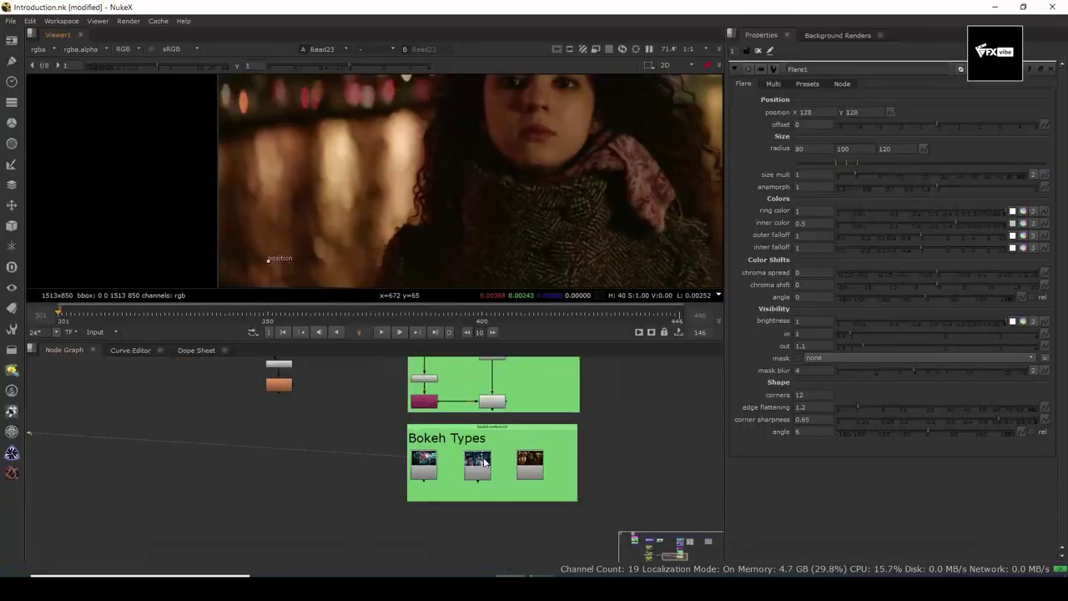
{"action": "scroll", "coordinate": [530, 485], "scroll_direction": "down", "scroll_amount": 5}
{"action": "left_click_drag", "start_coordinate": [555, 477], "coordinate": [491, 544]}
{"action": "scroll", "coordinate": [526, 419], "scroll_direction": "up", "scroll_amount": 3}
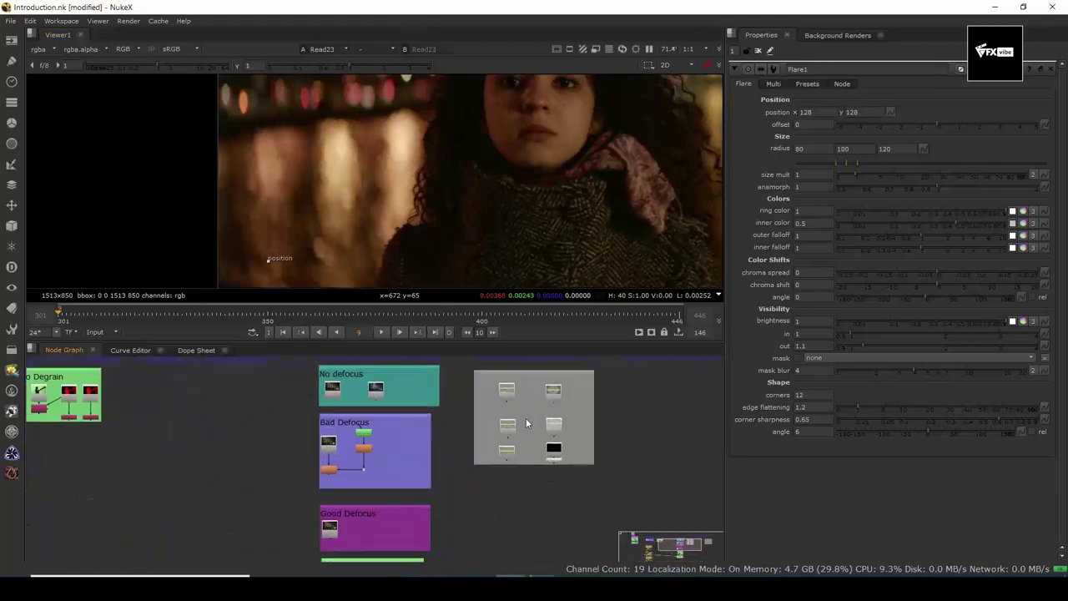
{"action": "left_click_drag", "start_coordinate": [520, 367], "coordinate": [518, 466]}
{"action": "scroll", "coordinate": [512, 417], "scroll_direction": "up", "scroll_amount": 3}
{"action": "scroll", "coordinate": [514, 419], "scroll_direction": "down", "scroll_amount": 1}
{"action": "left_click", "coordinate": [514, 426]}
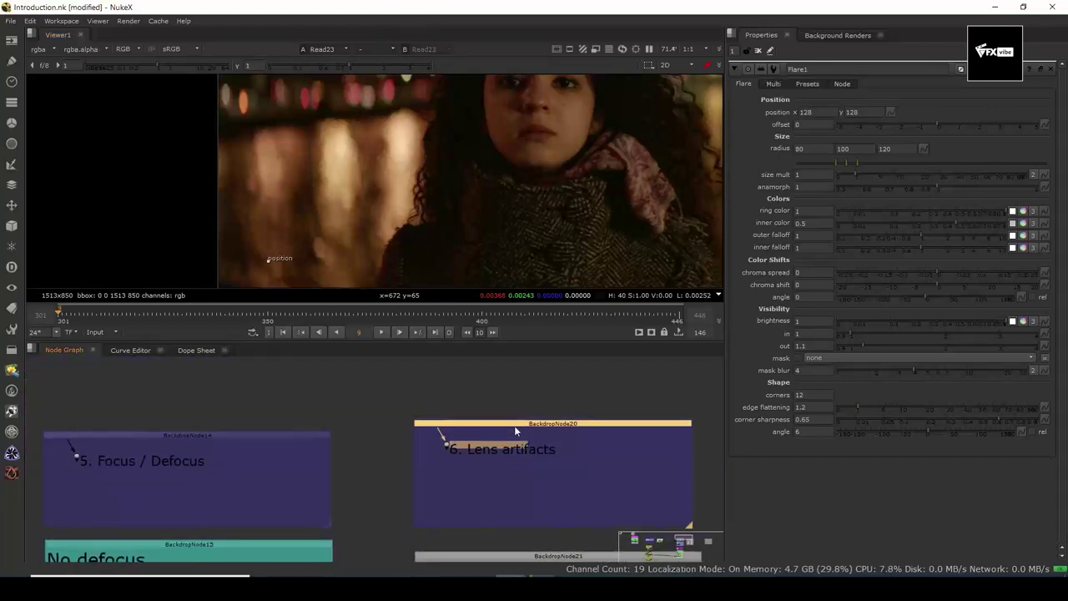
{"action": "left_click_drag", "start_coordinate": [515, 432], "coordinate": [515, 435]}
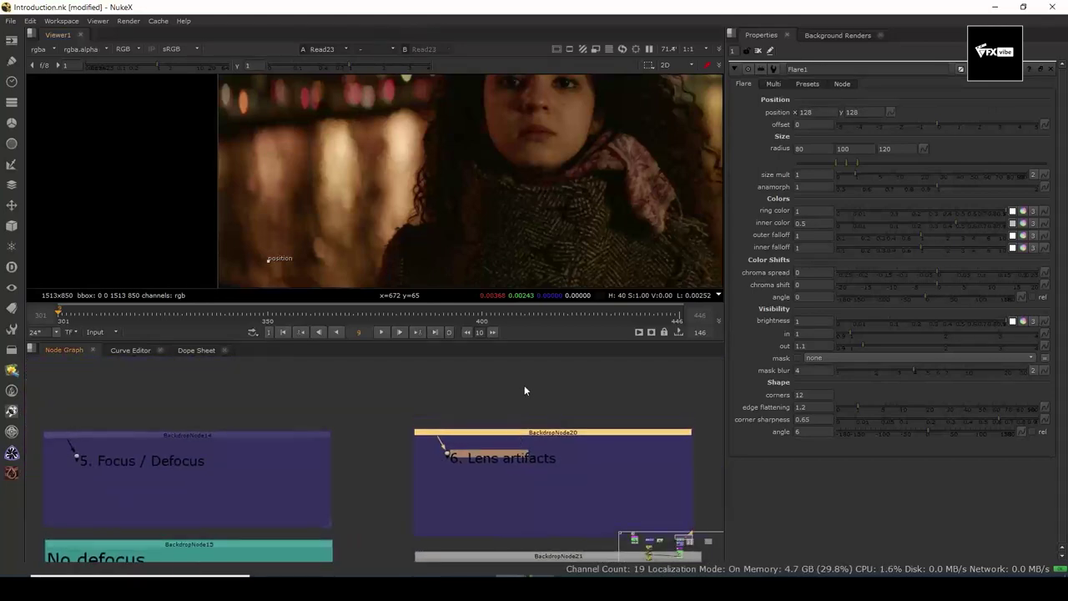
{"action": "scroll", "coordinate": [524, 384], "scroll_direction": "up", "scroll_amount": 4}
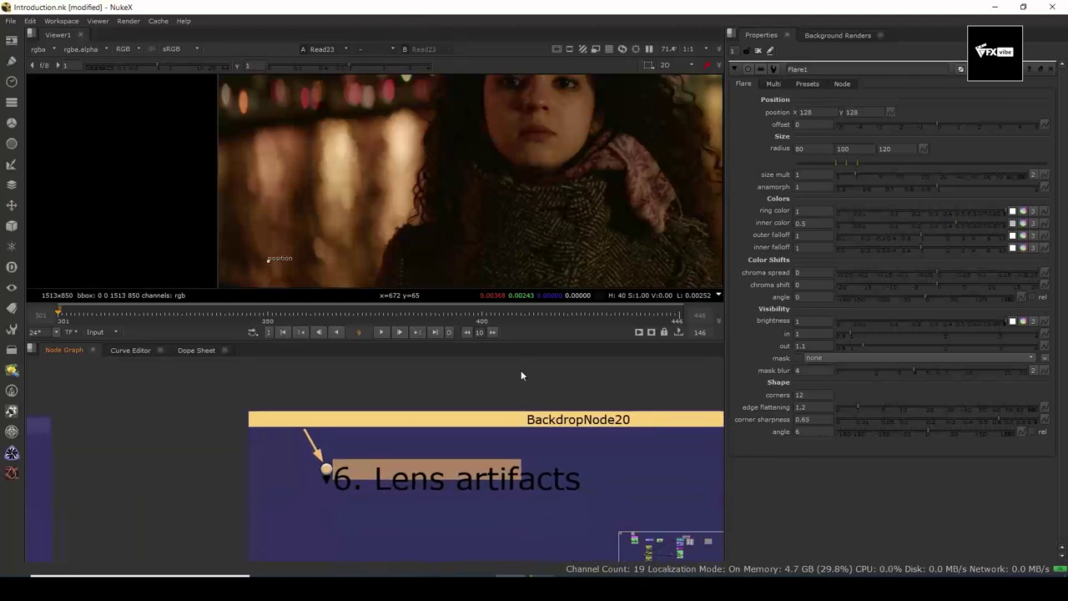
- Close the Flare1 properties and view Chromatic Aberration.jpg from the lens artifacts group, fitted to the viewer
{"action": "left_click", "coordinate": [758, 50]}
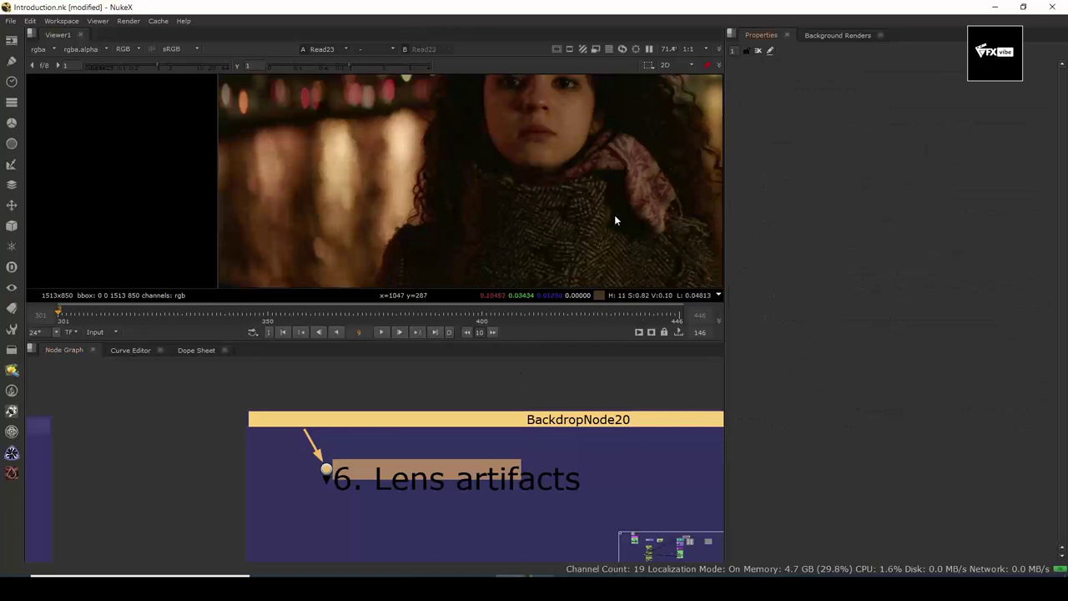
{"action": "scroll", "coordinate": [510, 436], "scroll_direction": "down", "scroll_amount": 4}
{"action": "left_click_drag", "start_coordinate": [499, 555], "coordinate": [458, 505]}
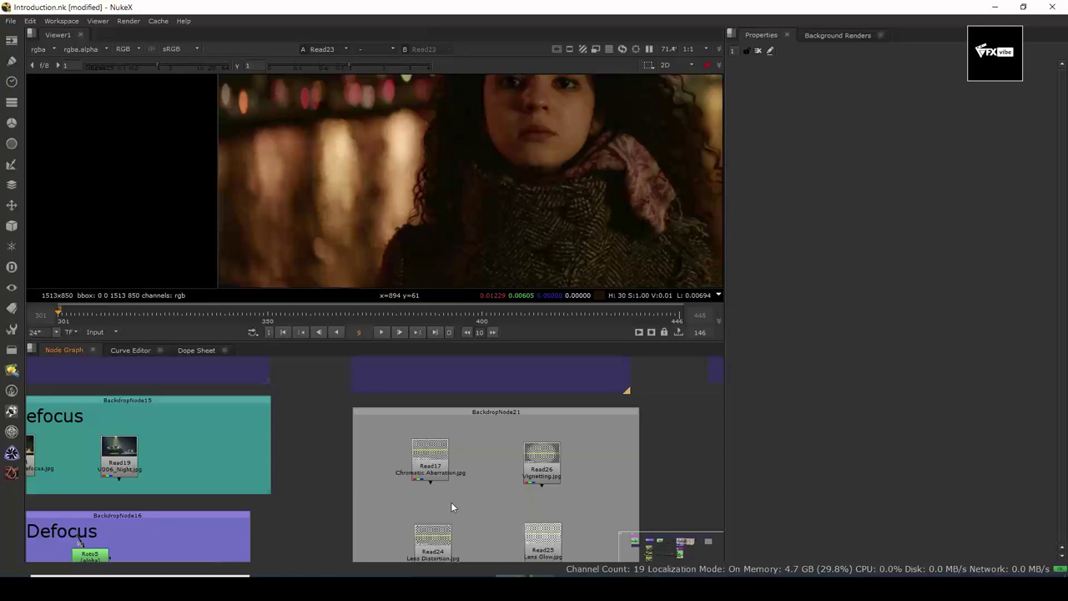
{"action": "scroll", "coordinate": [432, 479], "scroll_direction": "up", "scroll_amount": 3}
{"action": "left_click", "coordinate": [429, 469]}
{"action": "key", "text": "1"}
{"action": "key", "text": "f"}
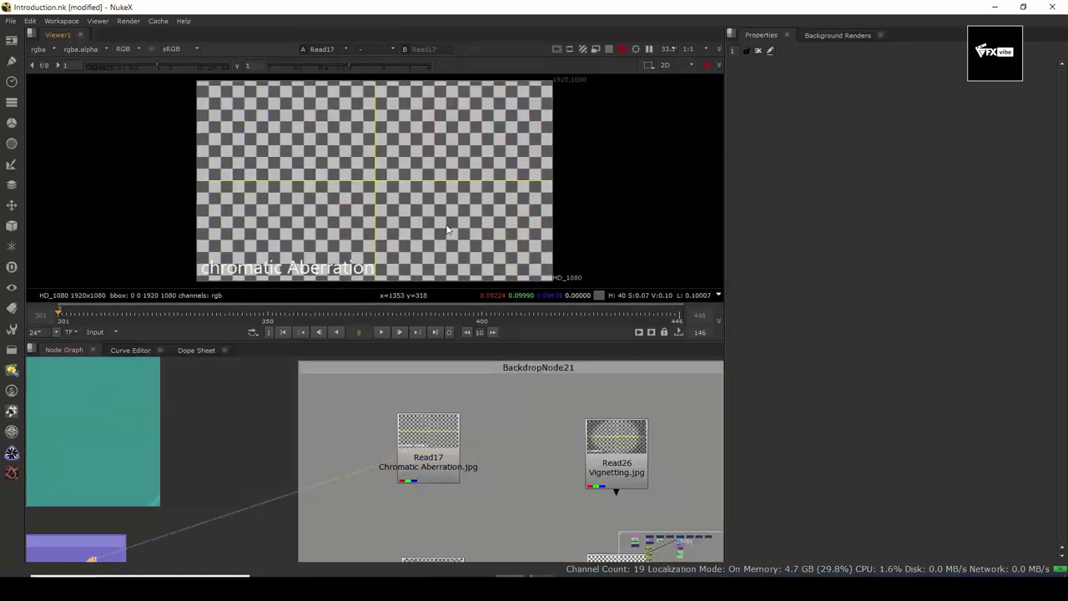
- Inspect the coloured fringes on the checker edges of Chromatic Aberration.jpg, near the middle and towards the image's upper corner
{"action": "scroll", "coordinate": [468, 183], "scroll_direction": "up", "scroll_amount": 4}
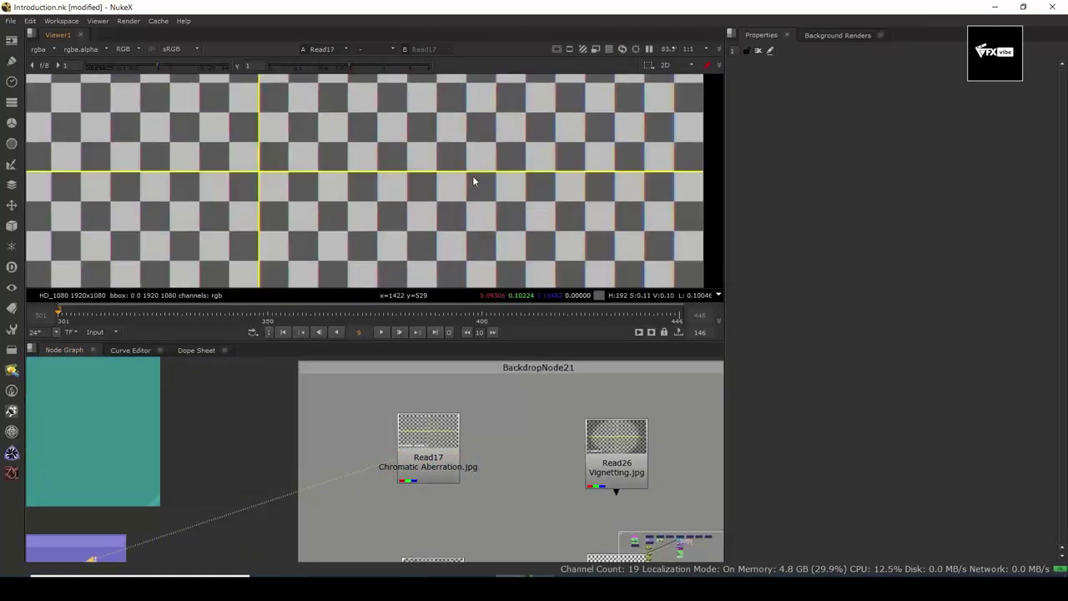
{"action": "scroll", "coordinate": [473, 181], "scroll_direction": "up", "scroll_amount": 5}
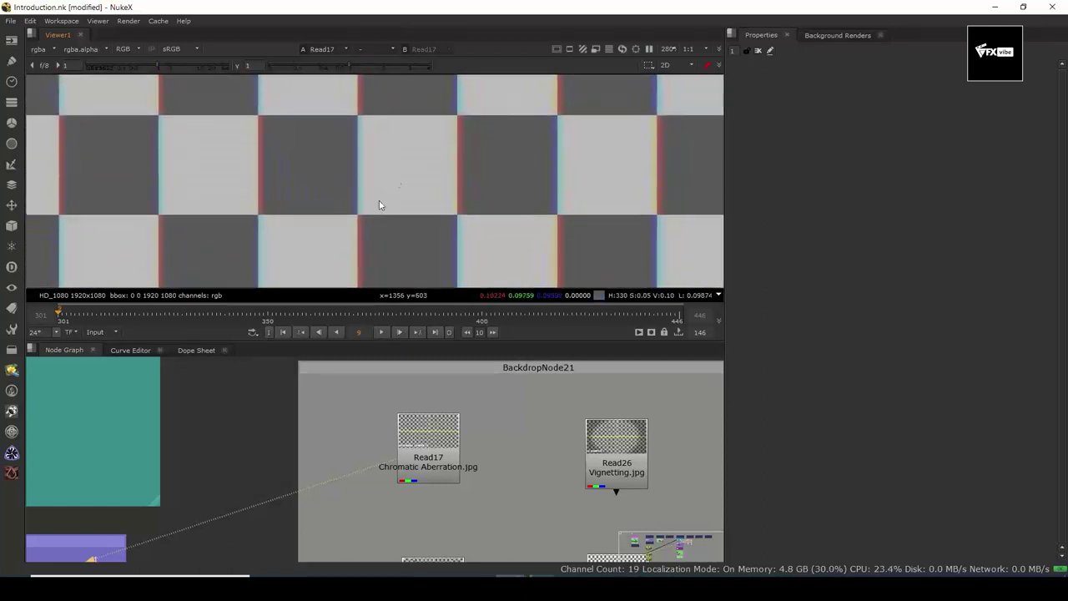
{"action": "left_click_drag", "start_coordinate": [459, 172], "coordinate": [498, 243]}
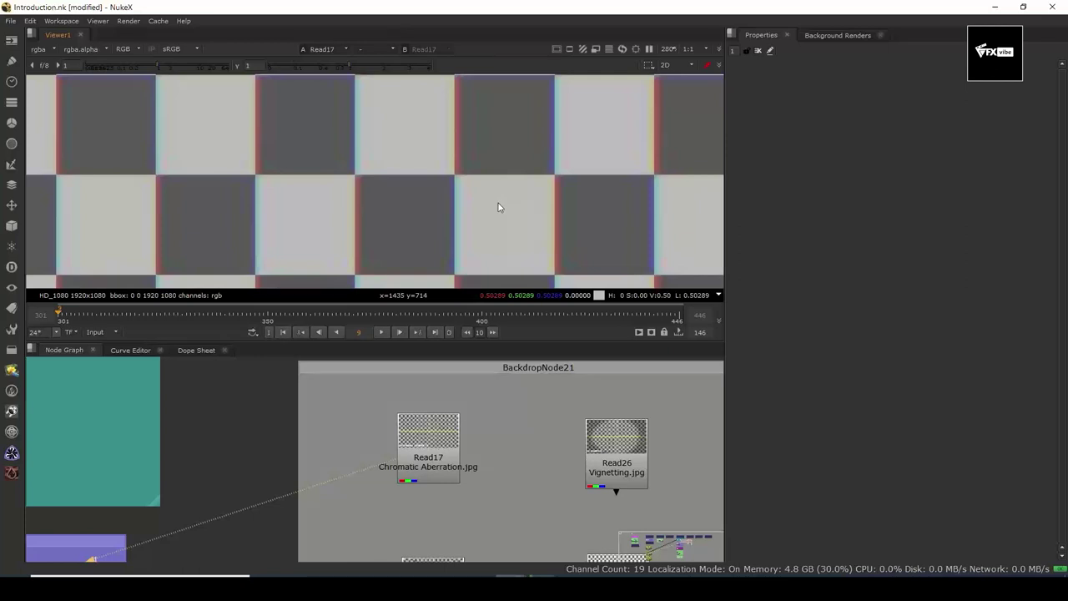
{"action": "key", "text": "f"}
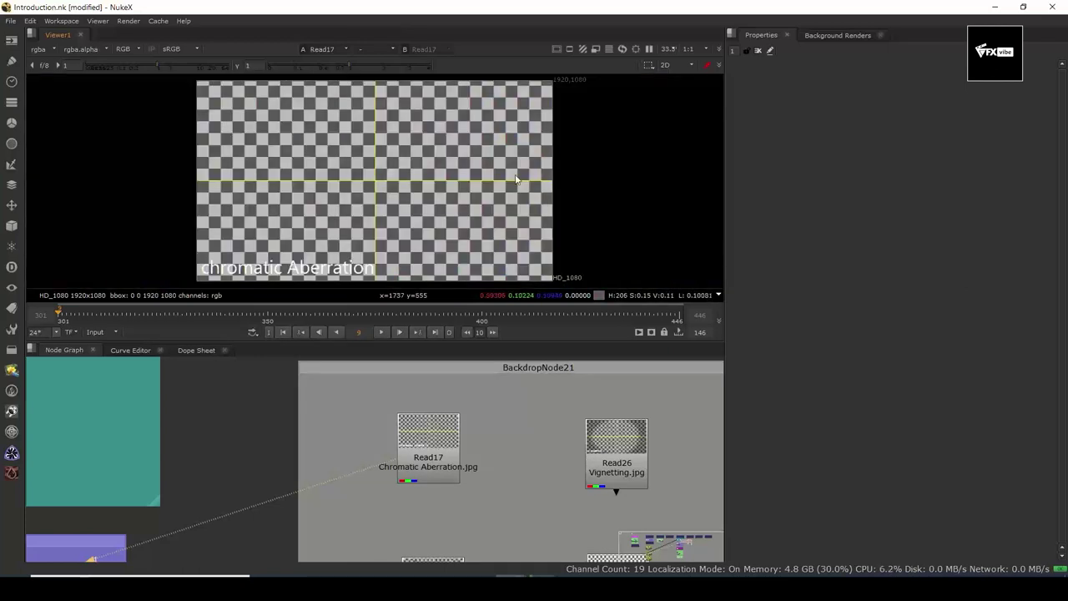
{"action": "scroll", "coordinate": [525, 116], "scroll_direction": "up", "scroll_amount": 6}
{"action": "left_click_drag", "start_coordinate": [468, 129], "coordinate": [644, 242]}
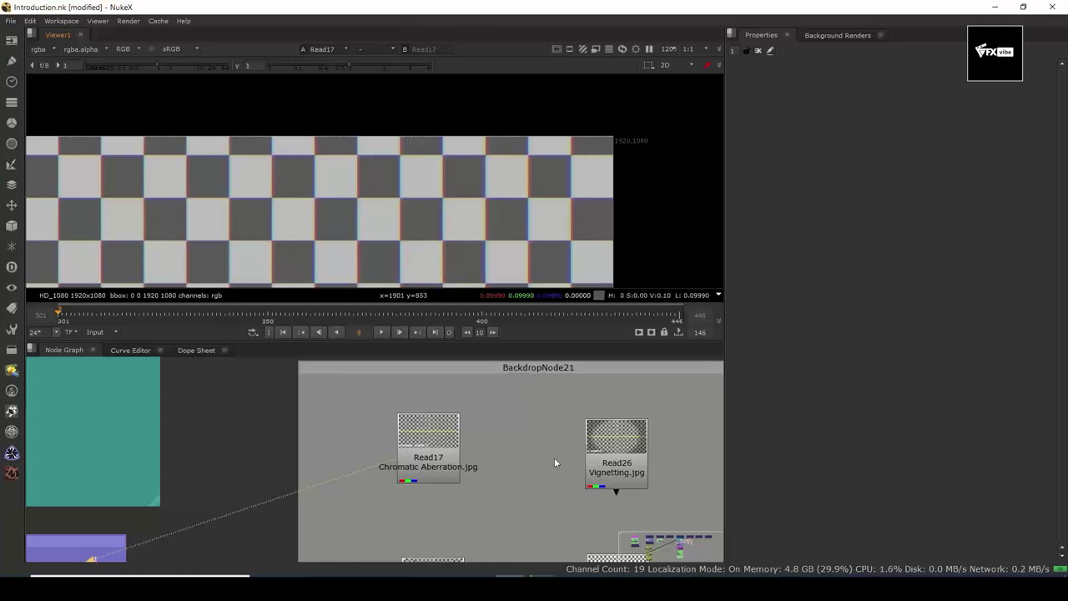
- Open the properties of Vignetting.jpg, view it fitted in the viewer and examine the darkening towards its corners
{"action": "left_click_drag", "start_coordinate": [540, 460], "coordinate": [529, 421]}
{"action": "left_click", "coordinate": [419, 424]}
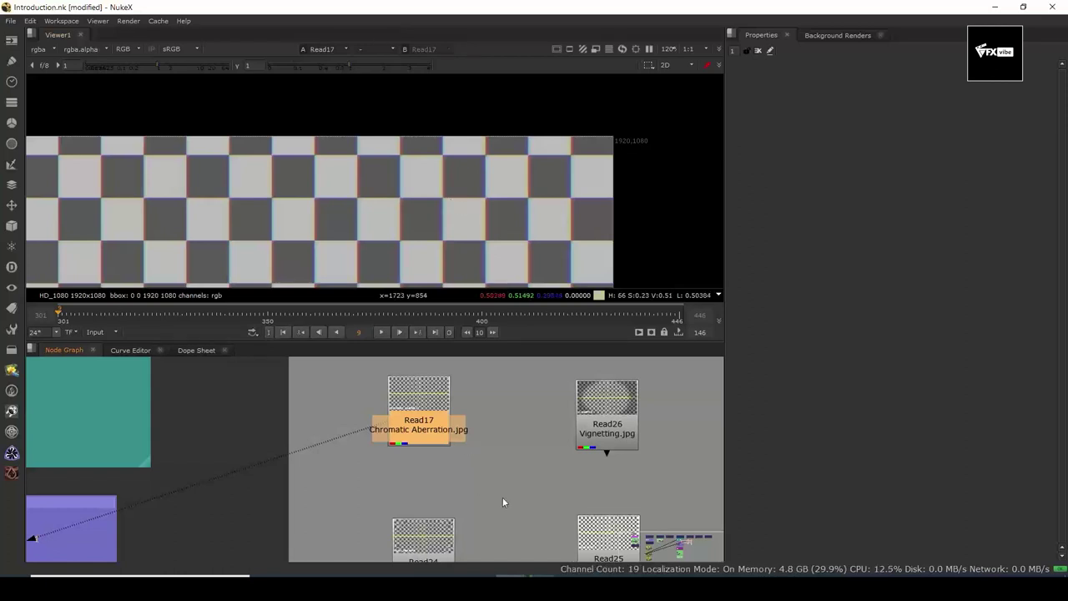
{"action": "left_click_drag", "start_coordinate": [504, 494], "coordinate": [437, 496]}
{"action": "scroll", "coordinate": [552, 428], "scroll_direction": "up", "scroll_amount": 1}
{"action": "double_click", "coordinate": [552, 428]}
{"action": "key", "text": "1"}
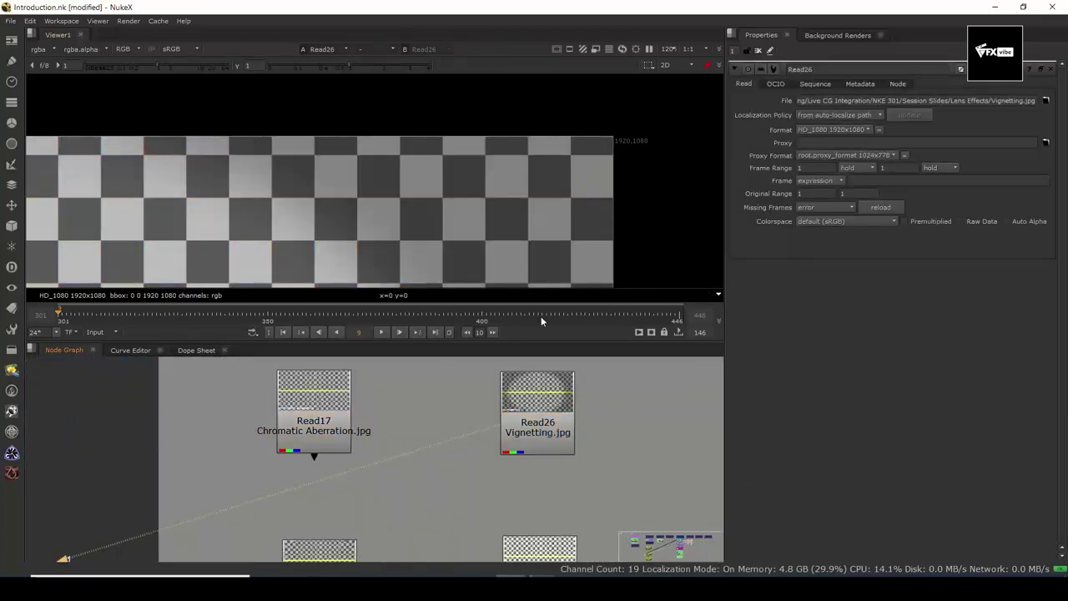
{"action": "key", "text": "f"}
{"action": "left_click_drag", "start_coordinate": [450, 227], "coordinate": [519, 230]}
{"action": "scroll", "coordinate": [519, 231], "scroll_direction": "down", "scroll_amount": 1}
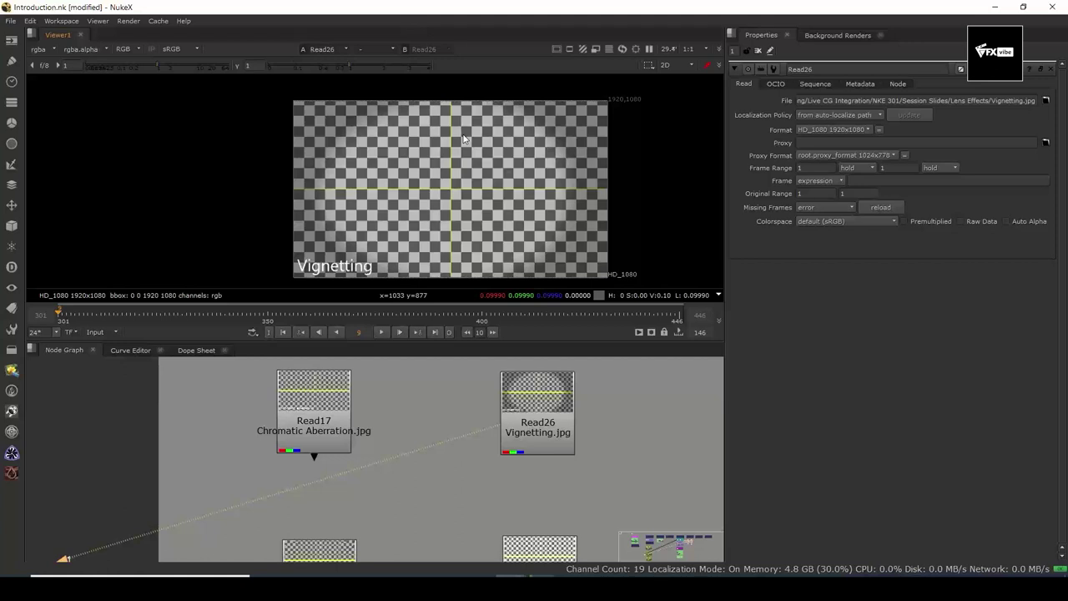
- View Lens Distortion.jpg from the lens artifacts group in the viewer
{"action": "left_click_drag", "start_coordinate": [414, 502], "coordinate": [454, 419]}
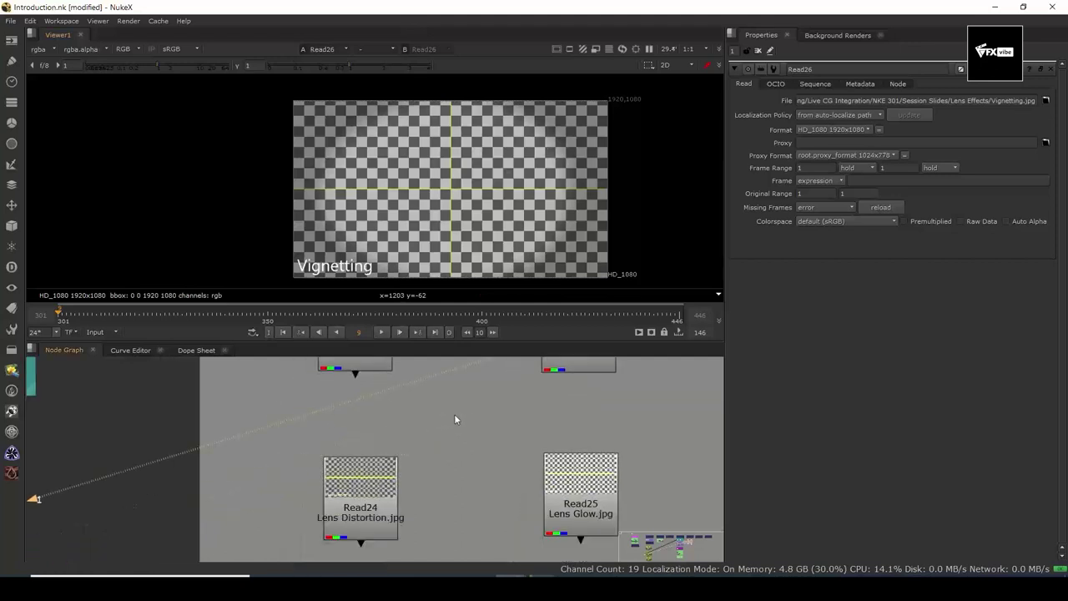
{"action": "scroll", "coordinate": [409, 492], "scroll_direction": "up", "scroll_amount": 2}
{"action": "key", "text": "1"}
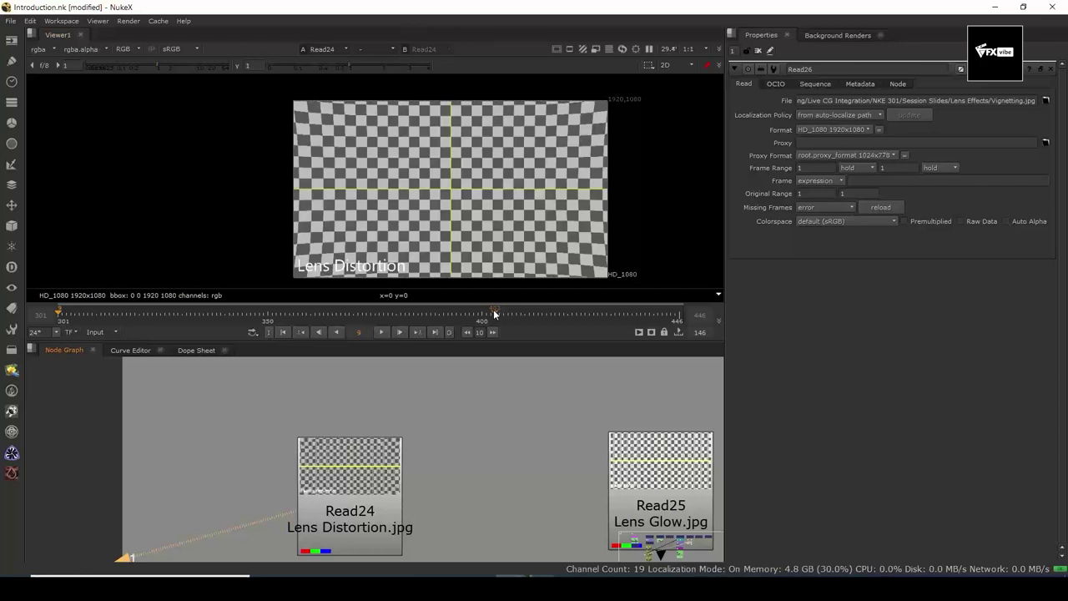
- Inspect how the checker lines bend towards the edges and upper corners of Lens Distortion.jpg
{"action": "scroll", "coordinate": [547, 150], "scroll_direction": "up", "scroll_amount": 5}
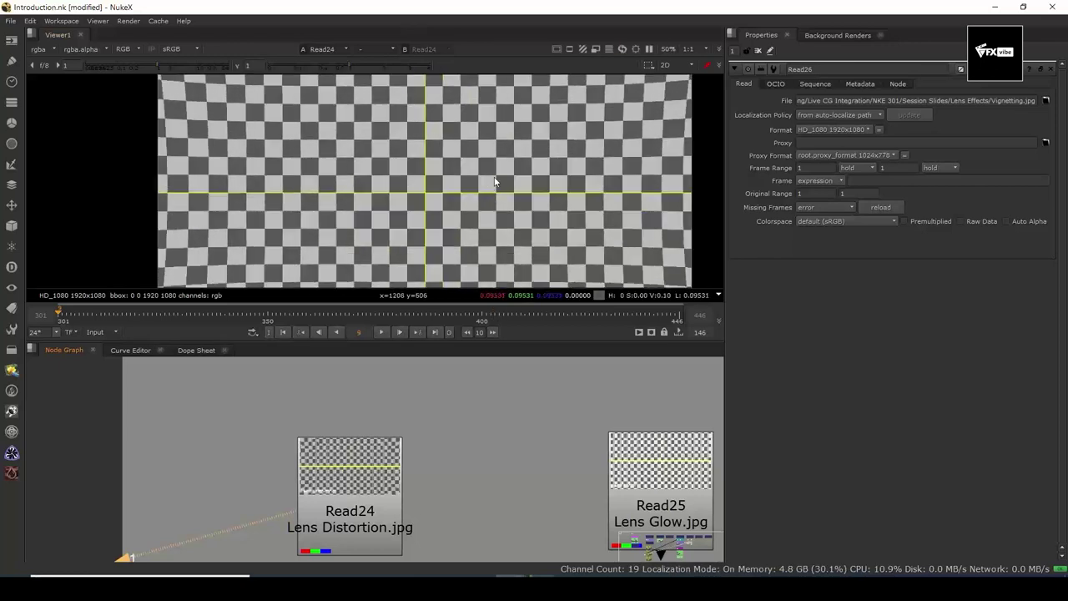
{"action": "scroll", "coordinate": [547, 150], "scroll_direction": "up", "scroll_amount": 3}
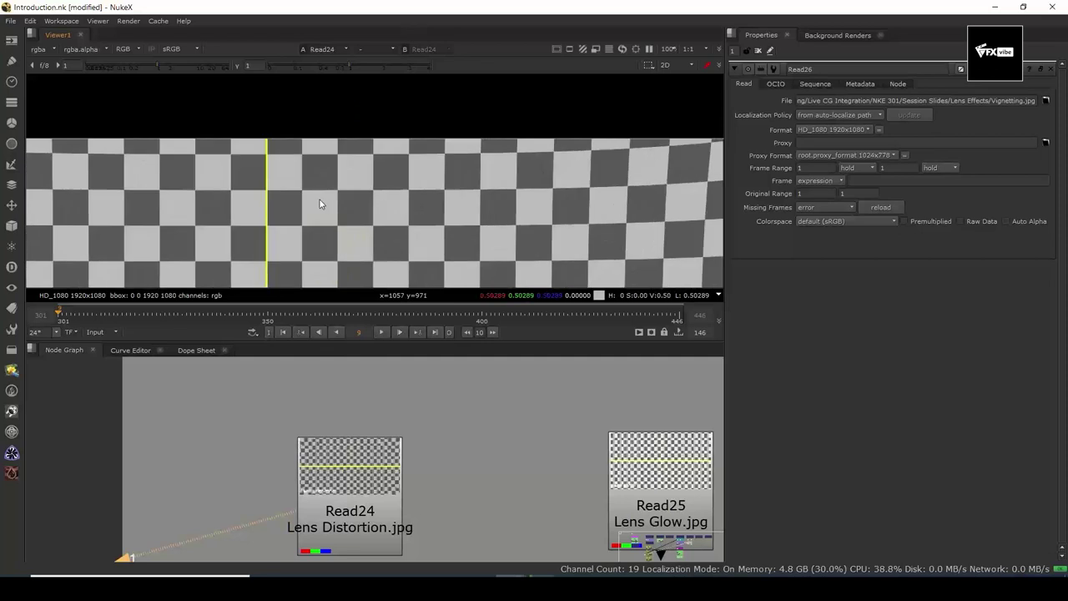
{"action": "left_click_drag", "start_coordinate": [614, 192], "coordinate": [418, 206]}
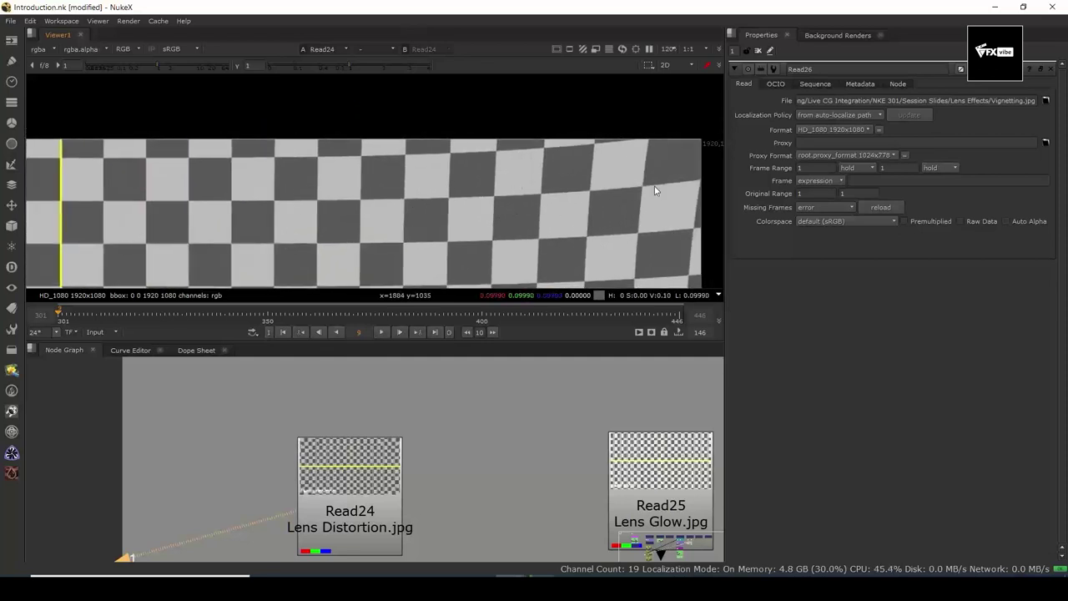
{"action": "scroll", "coordinate": [661, 154], "scroll_direction": "down", "scroll_amount": 5}
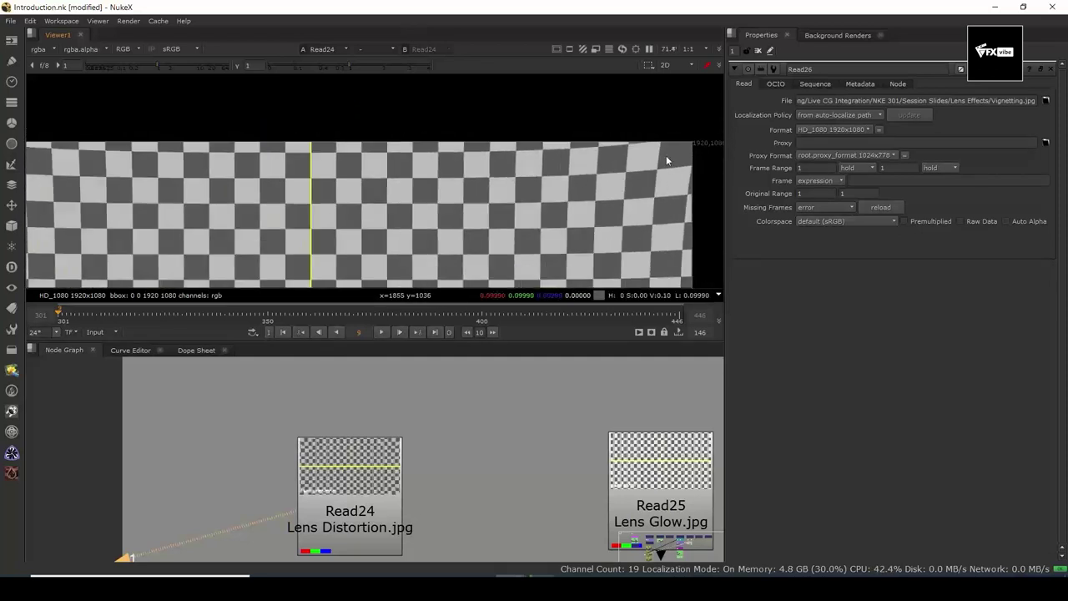
{"action": "left_click_drag", "start_coordinate": [620, 136], "coordinate": [635, 99]}
{"action": "left_click_drag", "start_coordinate": [551, 161], "coordinate": [453, 240]}
{"action": "left_click_drag", "start_coordinate": [362, 188], "coordinate": [441, 217]}
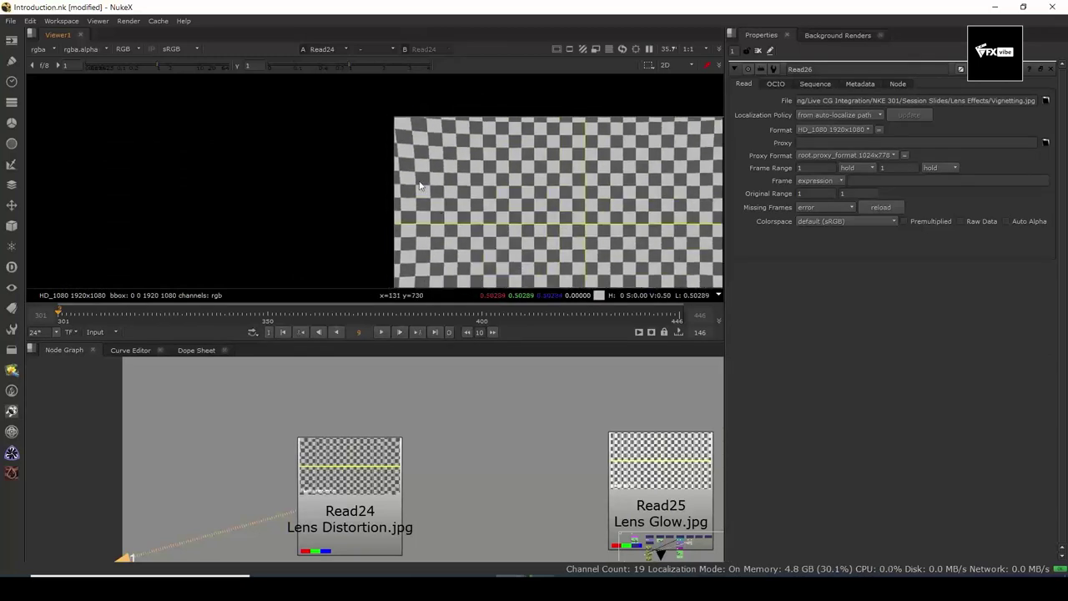
{"action": "scroll", "coordinate": [411, 169], "scroll_direction": "up", "scroll_amount": 3}
- View Lens Glow.jpg fitted in the viewer and examine the glow on its checker pattern
{"action": "left_click_drag", "start_coordinate": [567, 403], "coordinate": [333, 355]}
{"action": "left_click", "coordinate": [461, 457]}
{"action": "key", "text": "1"}
{"action": "left_click", "coordinate": [508, 417]}
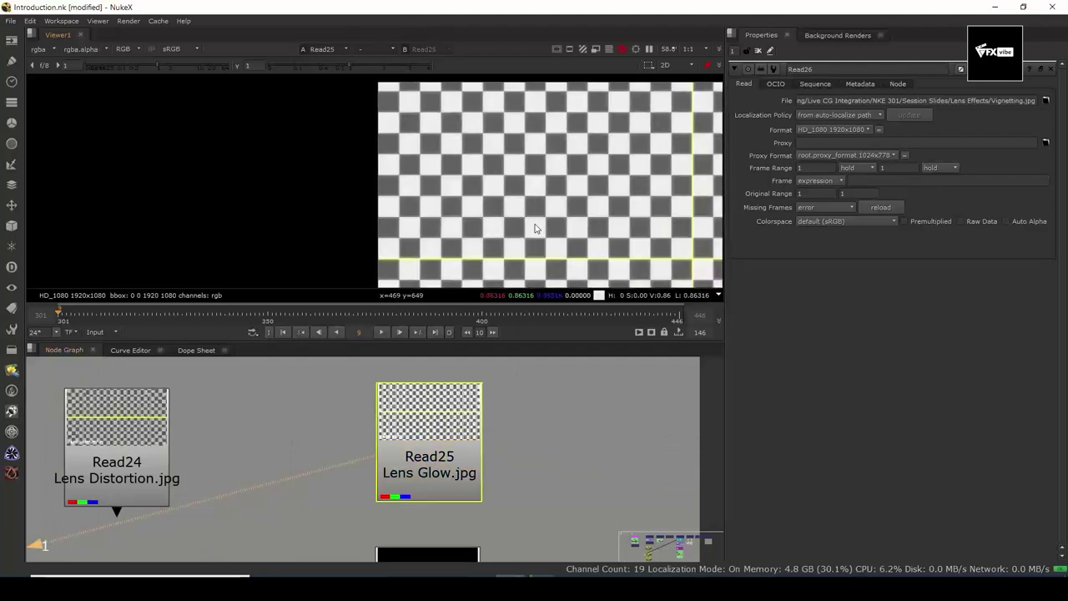
{"action": "key", "text": "f"}
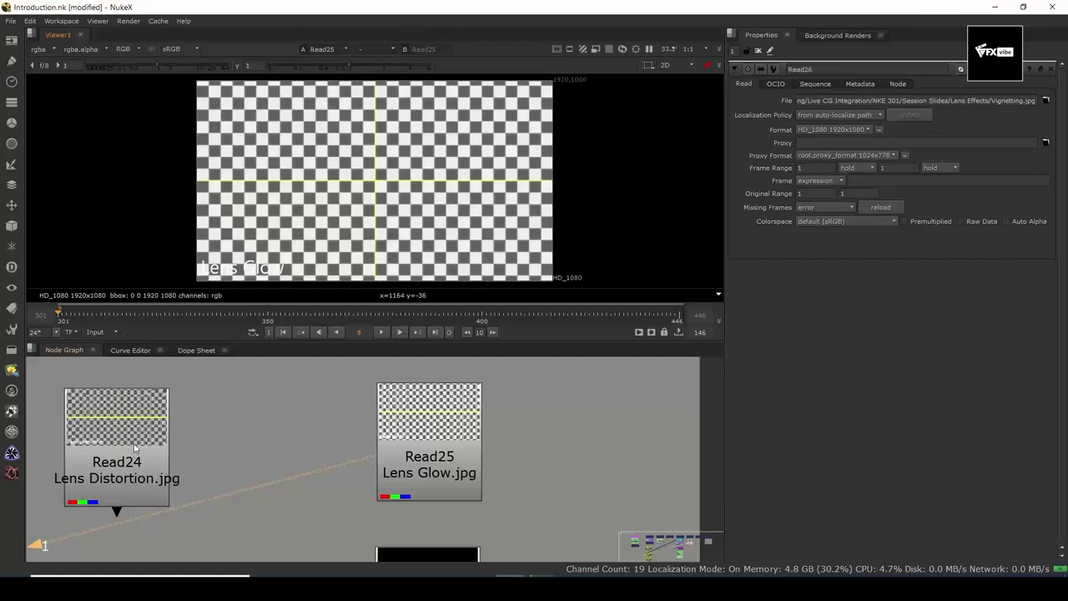
{"action": "left_click", "coordinate": [428, 435]}
{"action": "key", "text": "1"}
- Display the lens flare from the Flare2 node below Constant1 in the viewer
{"action": "scroll", "coordinate": [327, 474], "scroll_direction": "down", "scroll_amount": 4}
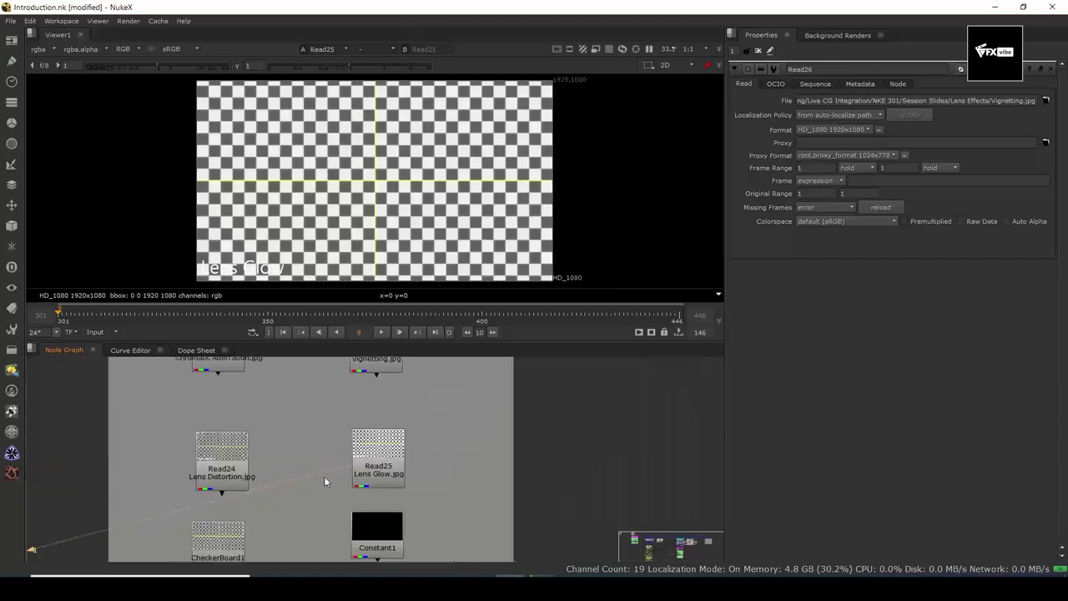
{"action": "left_click_drag", "start_coordinate": [326, 479], "coordinate": [410, 392]}
{"action": "scroll", "coordinate": [420, 481], "scroll_direction": "up", "scroll_amount": 2}
{"action": "left_click", "coordinate": [493, 484]}
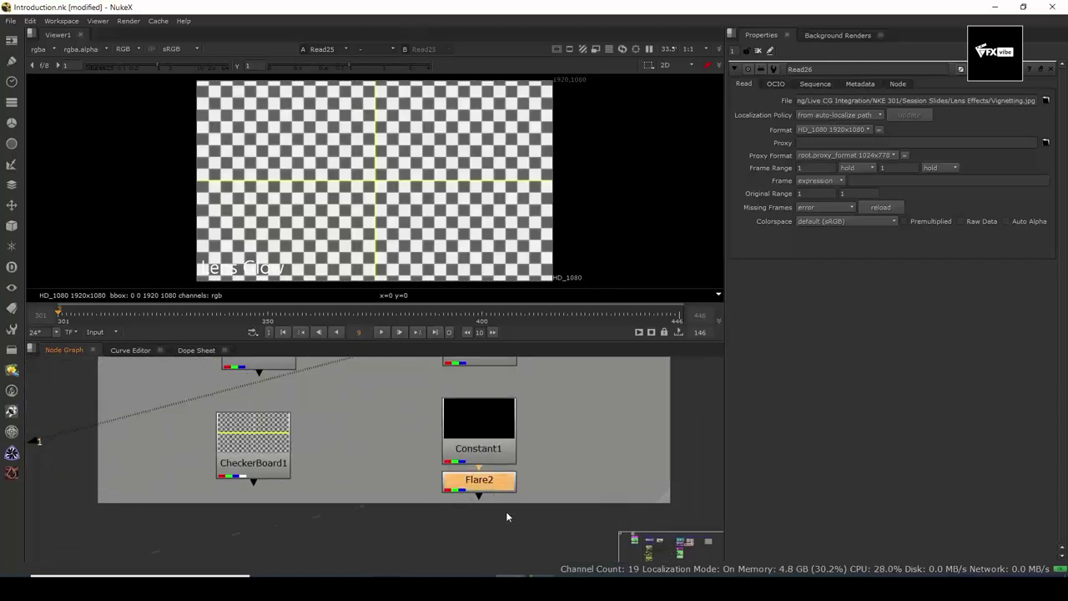
{"action": "key", "text": "1"}
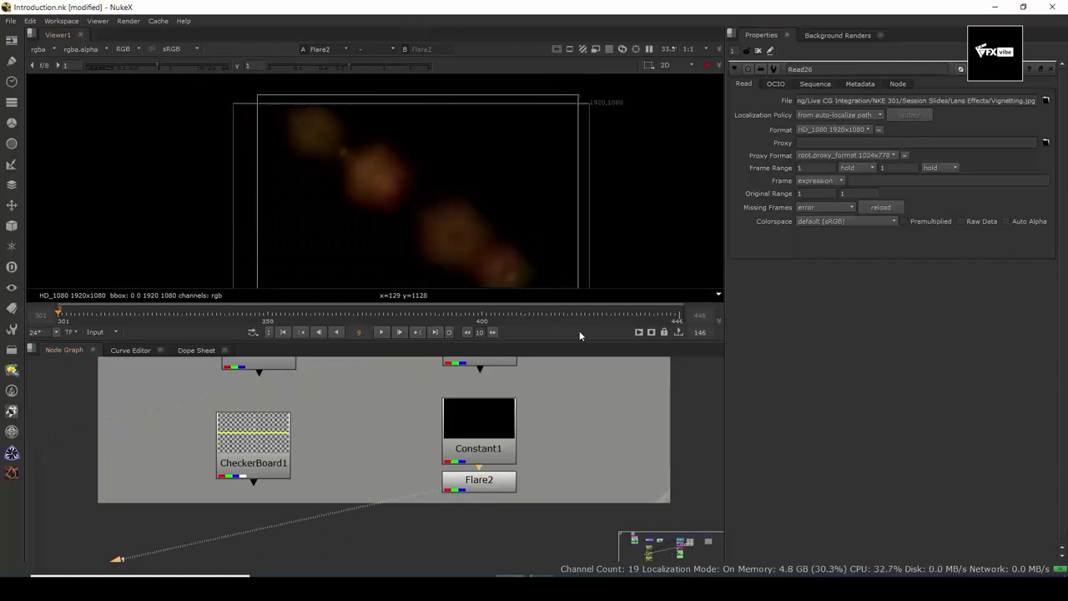
- Switch the viewer back to Lens Glow.jpg and return to Flare2 to compare the two lens effects
{"action": "left_click_drag", "start_coordinate": [527, 432], "coordinate": [512, 475]}
{"action": "left_click", "coordinate": [472, 386]}
{"action": "key", "text": "1"}
{"action": "left_click", "coordinate": [485, 434]}
{"action": "left_click", "coordinate": [472, 525]}
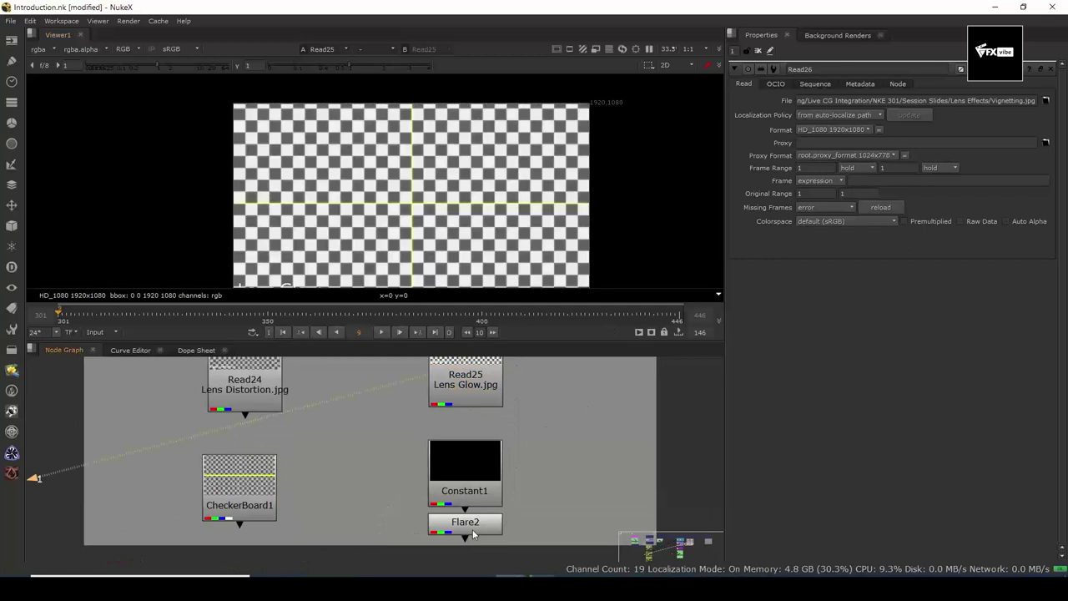
{"action": "key", "text": "1"}
{"action": "left_click", "coordinate": [531, 489]}
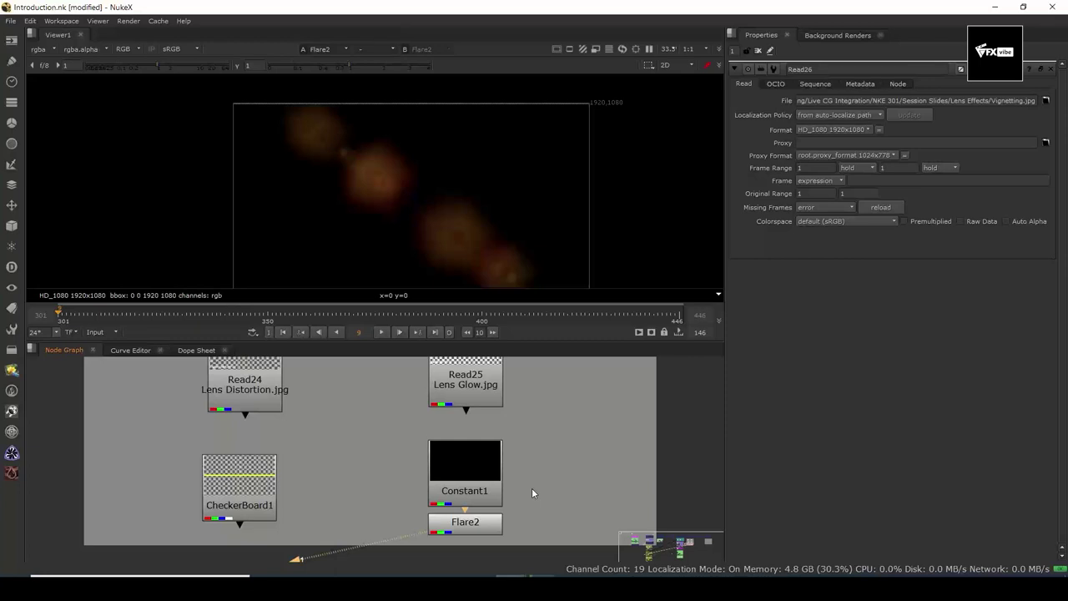
{"action": "scroll", "coordinate": [539, 459], "scroll_direction": "down", "scroll_amount": 2}
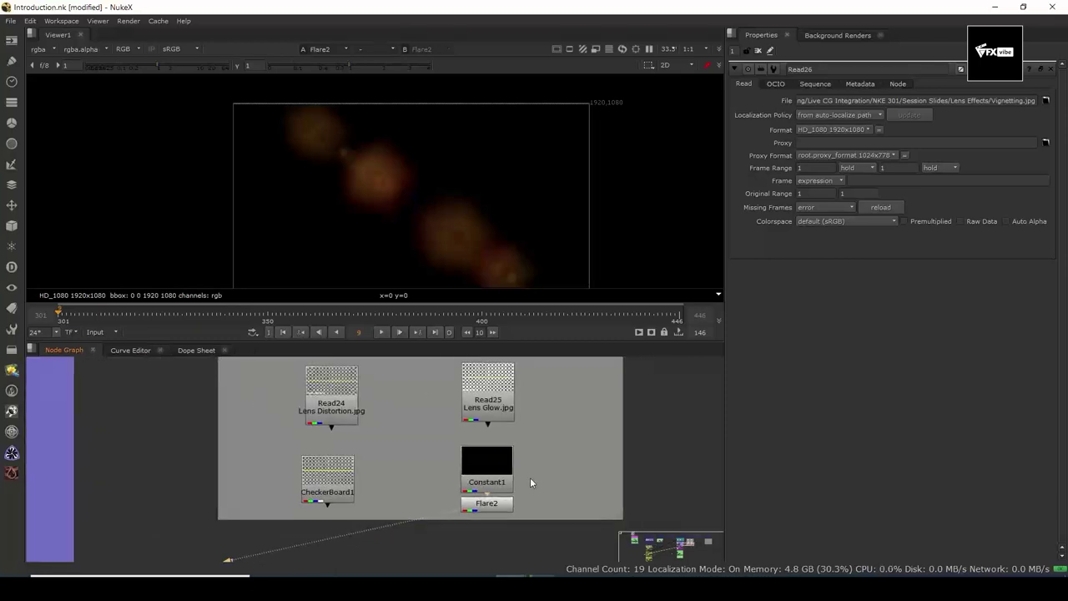
{"action": "left_click_drag", "start_coordinate": [532, 479], "coordinate": [549, 495]}
{"action": "scroll", "coordinate": [522, 425], "scroll_direction": "up", "scroll_amount": 2}
{"action": "left_click", "coordinate": [523, 408]}
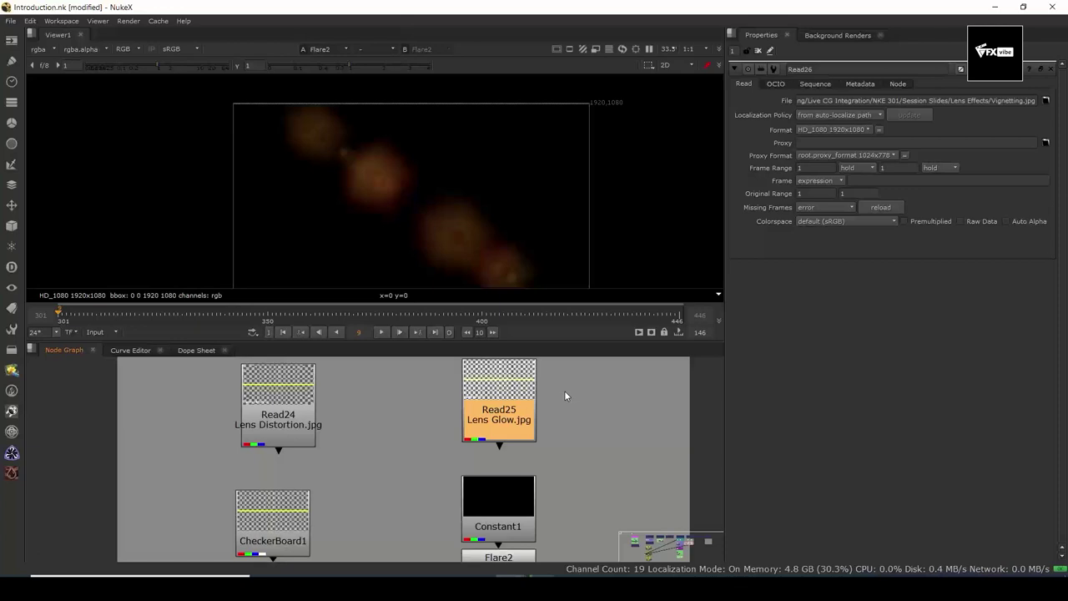
- Go to the "7. Perspective" section of the node graph and select its heading
{"action": "scroll", "coordinate": [554, 452], "scroll_direction": "down", "scroll_amount": 5}
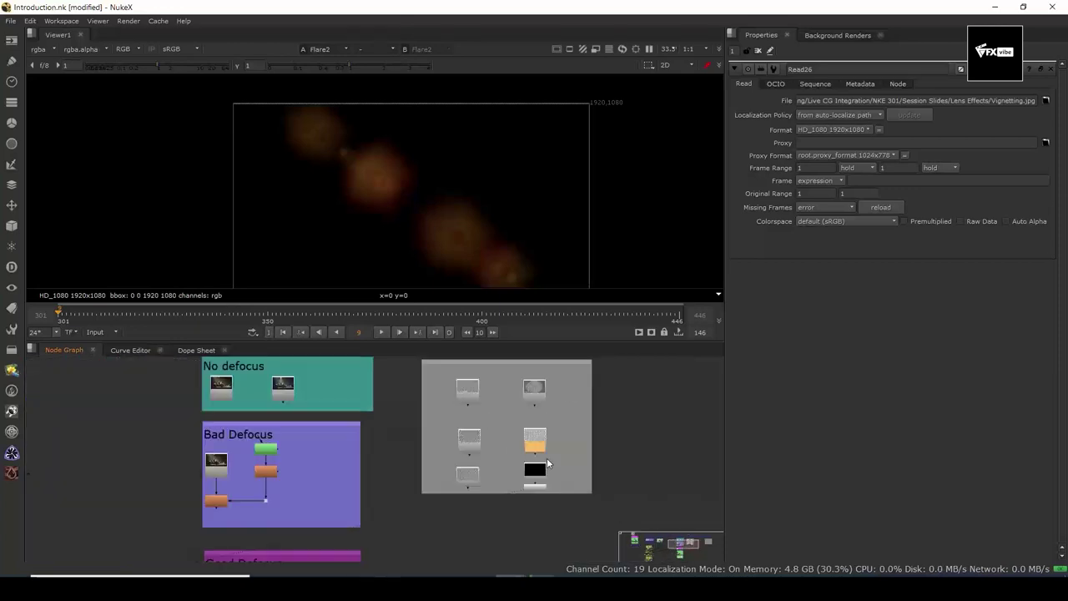
{"action": "scroll", "coordinate": [477, 464], "scroll_direction": "up", "scroll_amount": 3}
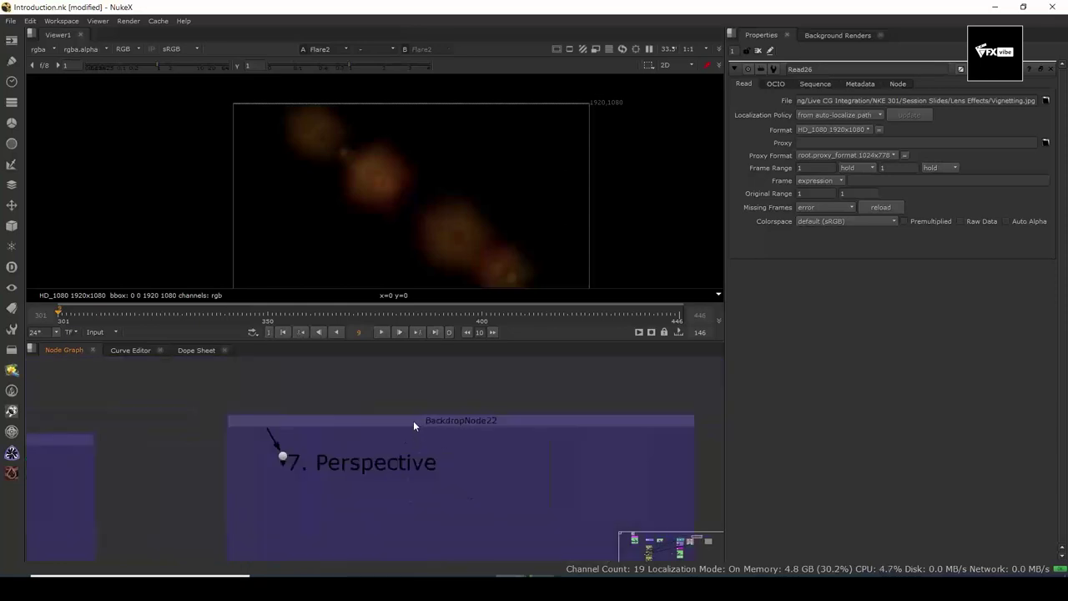
{"action": "left_click", "coordinate": [414, 422]}
{"action": "left_click", "coordinate": [367, 386]}
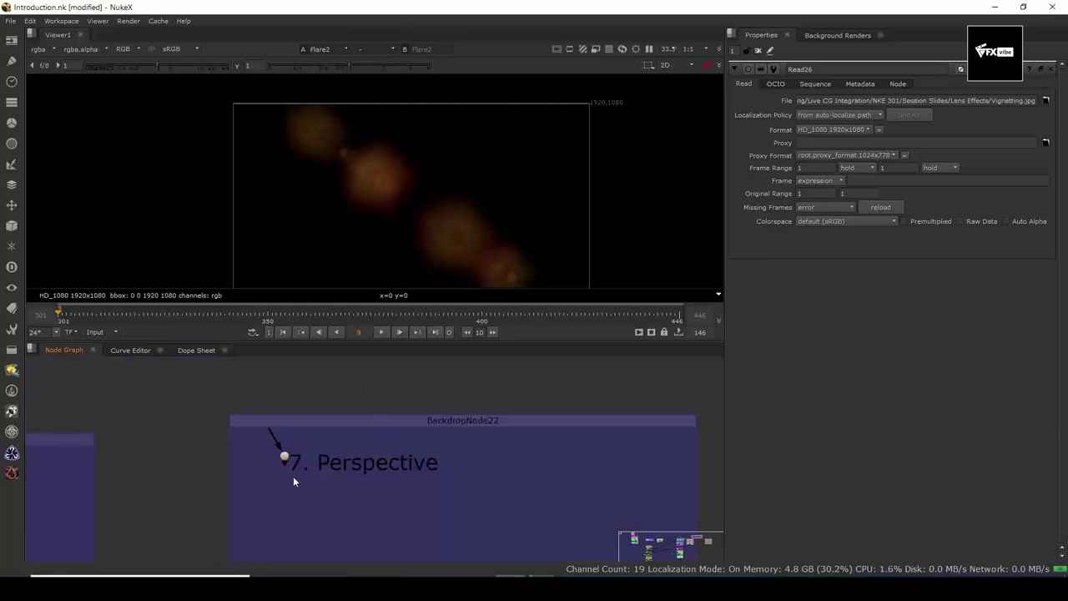
{"action": "scroll", "coordinate": [288, 464], "scroll_direction": "up", "scroll_amount": 2}
{"action": "left_click_drag", "start_coordinate": [232, 429], "coordinate": [480, 438]}
{"action": "scroll", "coordinate": [540, 496], "scroll_direction": "down", "scroll_amount": 3}
{"action": "mouse_move", "coordinate": [582, 497]}
{"action": "left_mouse_down"}
{"action": "mouse_move", "coordinate": [570, 499]}
{"action": "mouse_move", "coordinate": [589, 505]}
{"action": "left_mouse_up"}
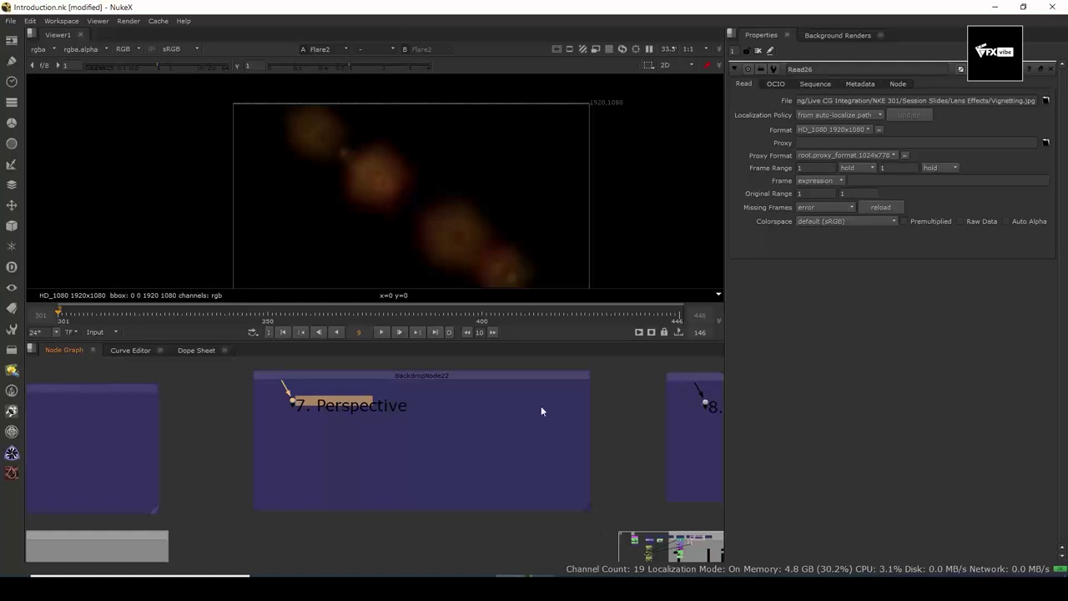
- Go to the "8. Lighting" section, view its Dot18 node and show the Light Direction, Light Quality and Light Intensity list
{"action": "left_click_drag", "start_coordinate": [565, 432], "coordinate": [271, 438]}
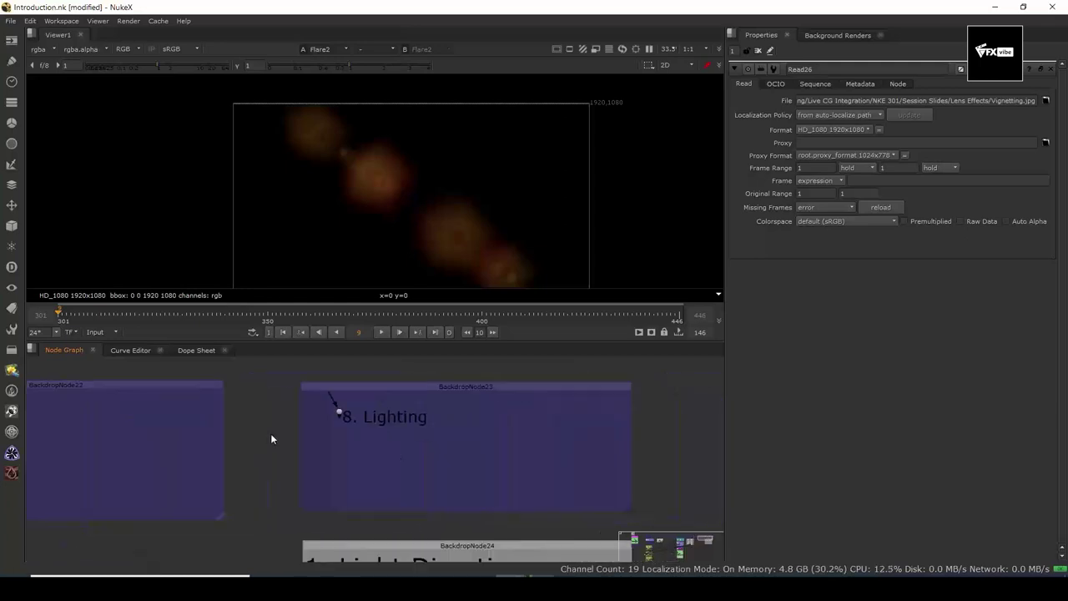
{"action": "left_click", "coordinate": [420, 389]}
{"action": "key", "text": "1"}
{"action": "scroll", "coordinate": [455, 419], "scroll_direction": "down", "scroll_amount": 3}
{"action": "left_click_drag", "start_coordinate": [446, 464], "coordinate": [445, 405]}
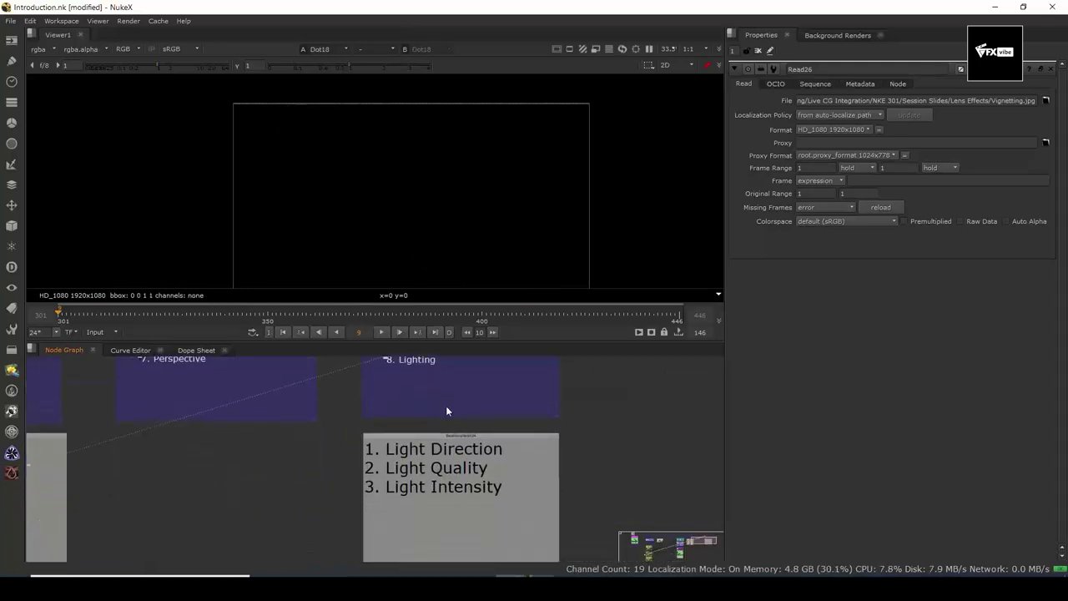
{"action": "scroll", "coordinate": [427, 470], "scroll_direction": "up", "scroll_amount": 3}
{"action": "mouse_move", "coordinate": [439, 483]}
{"action": "left_mouse_down"}
{"action": "mouse_move", "coordinate": [449, 464]}
{"action": "mouse_move", "coordinate": [456, 480]}
{"action": "left_mouse_up"}
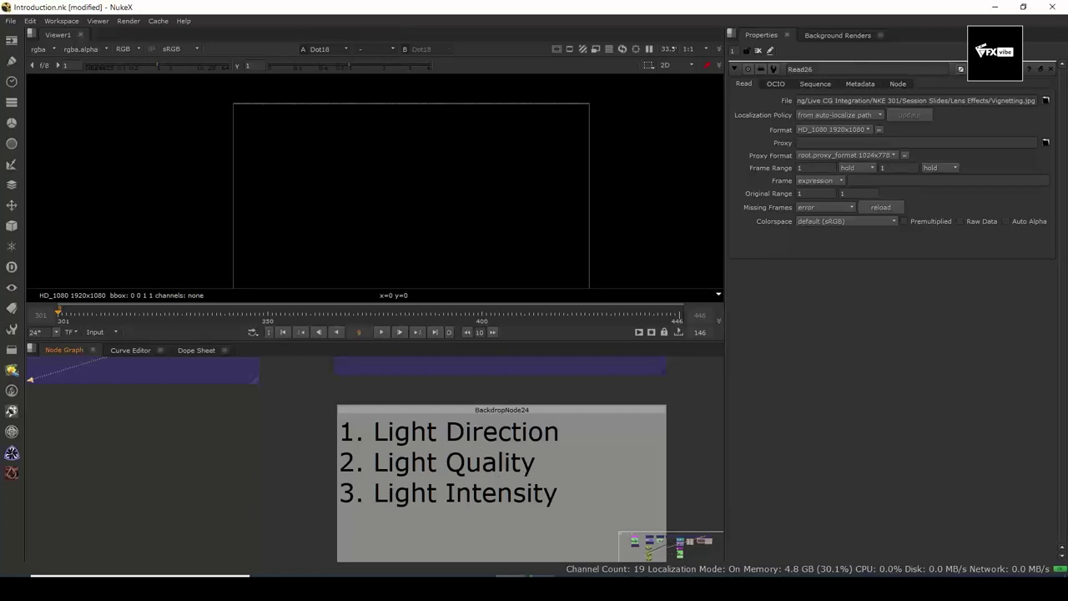
{"action": "scroll", "coordinate": [270, 466], "scroll_direction": "down", "scroll_amount": 6}
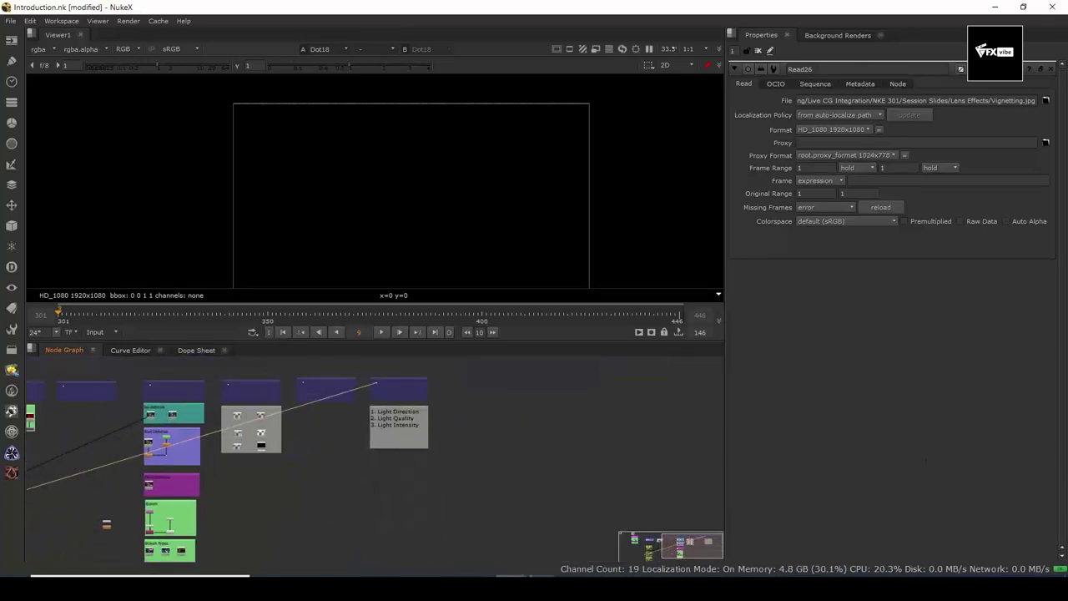